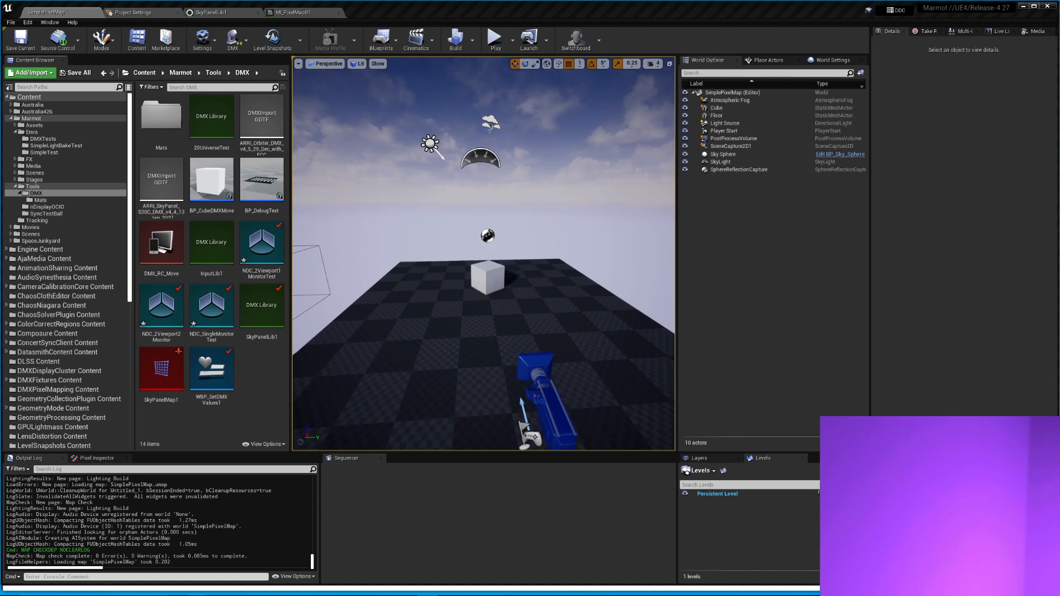
Switch to the SkyPanel's web control page in Chrome and view the LED close-up photos IMG_3557 and IMG_3558 before returning to its RGBW controls
{"action": "left_click", "coordinate": [219, 595]}
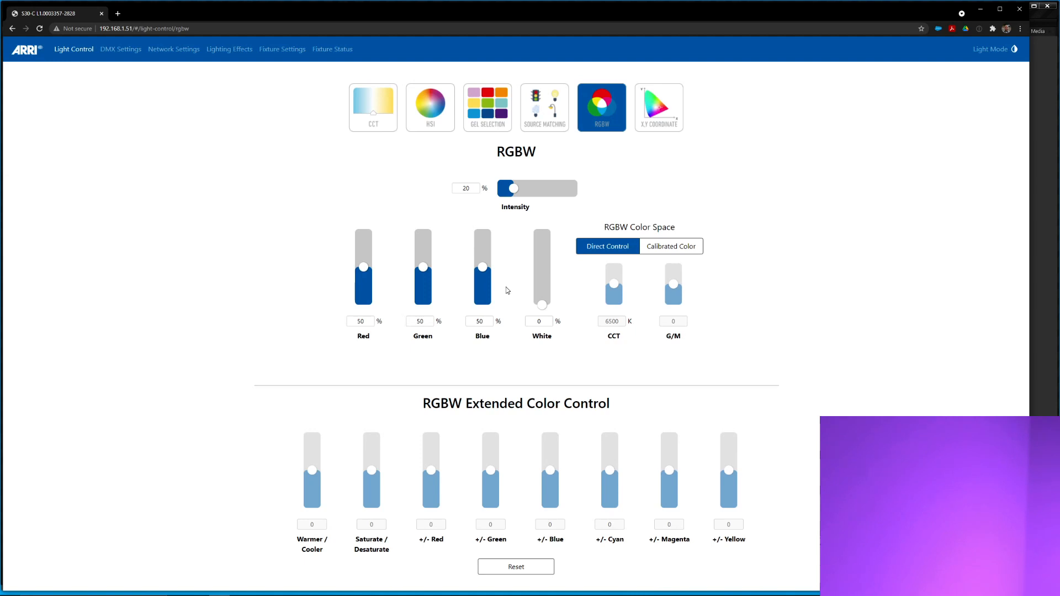
{"action": "mouse_move", "coordinate": [541, 303]}
{"action": "left_mouse_down"}
{"action": "mouse_move", "coordinate": [543, 225]}
{"action": "mouse_move", "coordinate": [542, 307]}
{"action": "left_mouse_up"}
{"action": "left_click", "coordinate": [450, 576]}
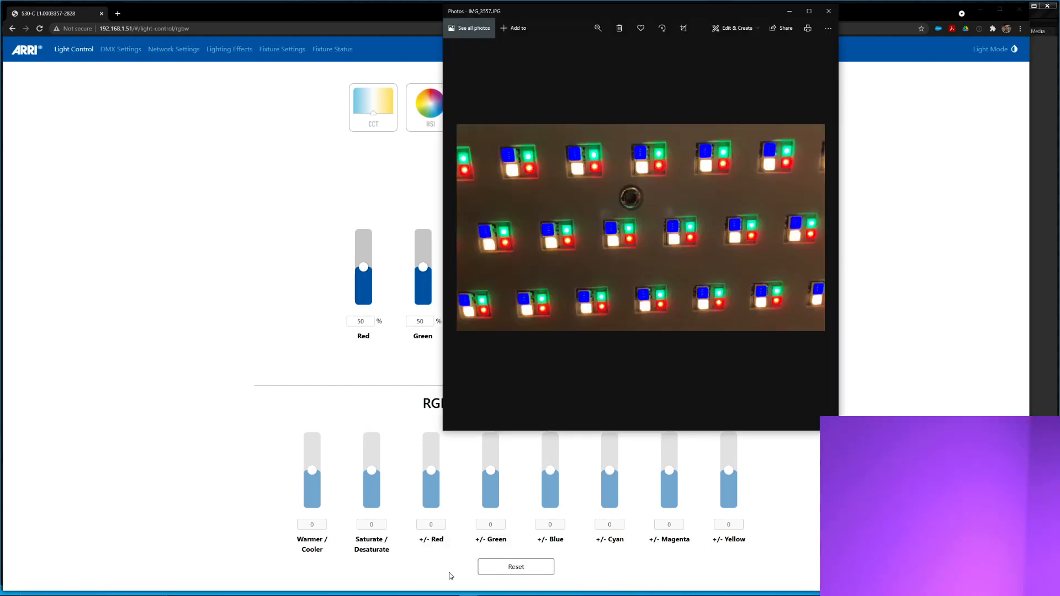
{"action": "left_click", "coordinate": [493, 569]}
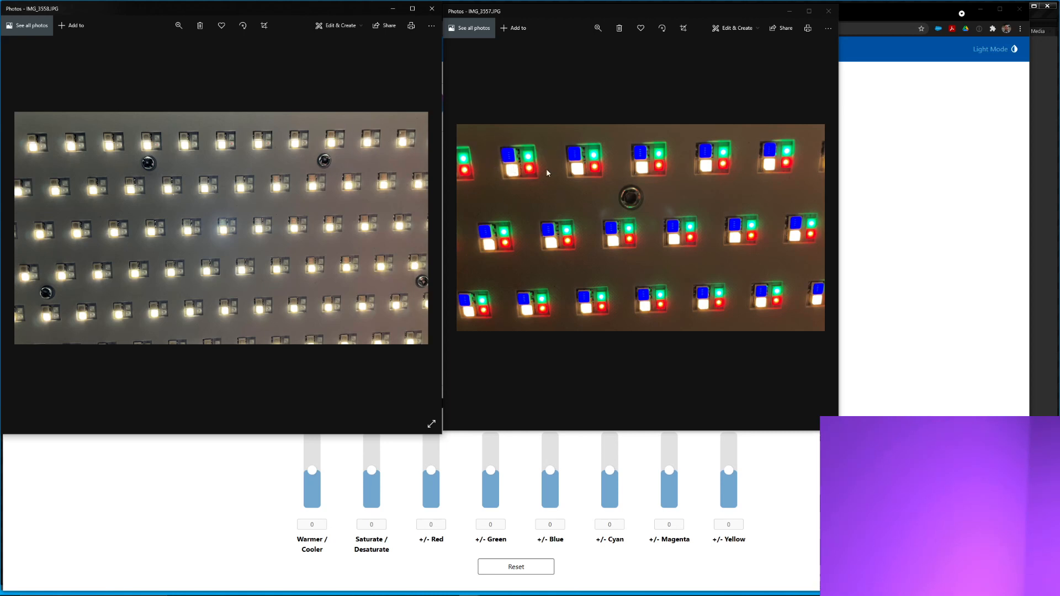
{"action": "left_click", "coordinate": [894, 159]}
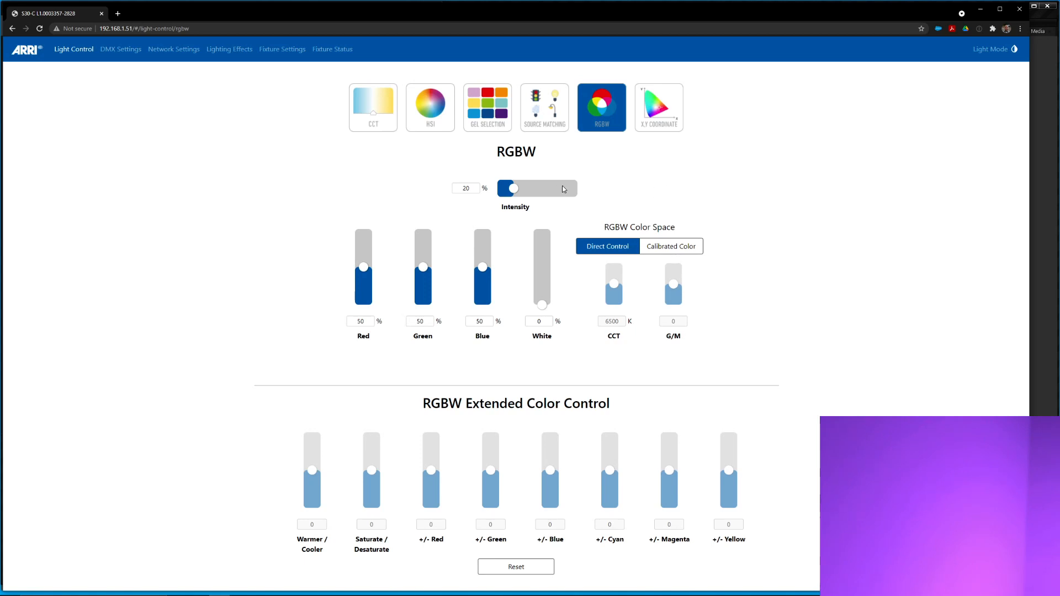
Try the Calibrated Color space with the CCT at 2800 K and at 6500 K, and return the RGBW color space to Direct Control
{"action": "left_click", "coordinate": [680, 247]}
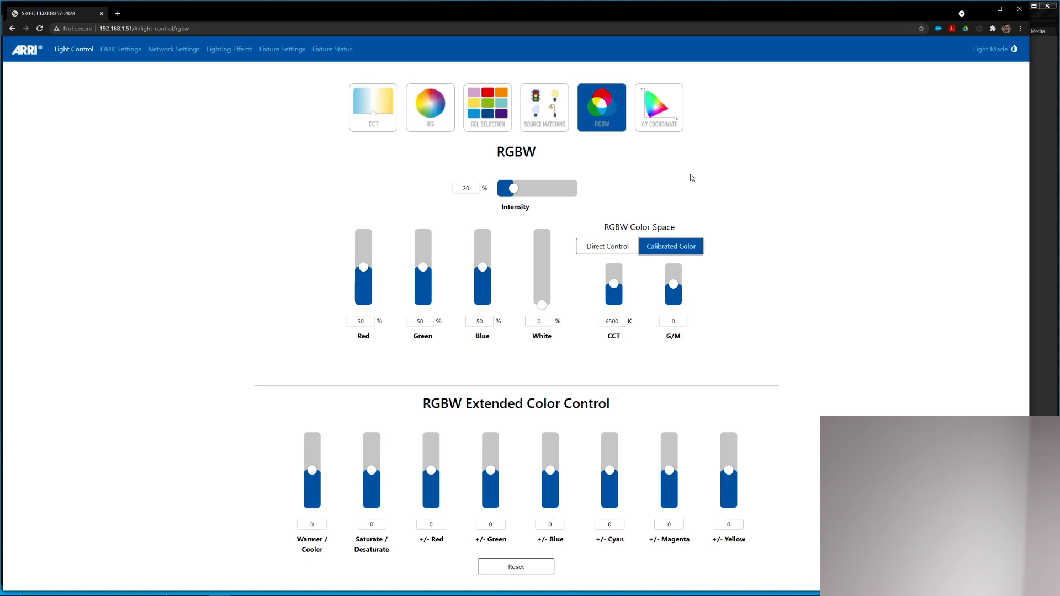
{"action": "left_click_drag", "start_coordinate": [613, 283], "coordinate": [614, 305]}
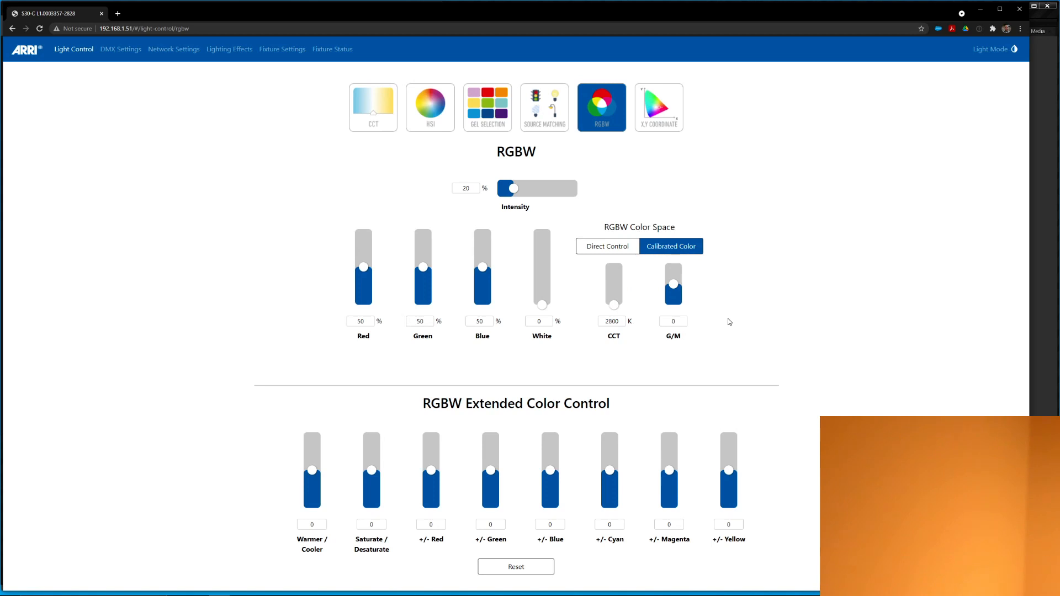
{"action": "double_click", "coordinate": [613, 322]}
{"action": "type", "text": "6500"}
{"action": "key", "text": "Return"}
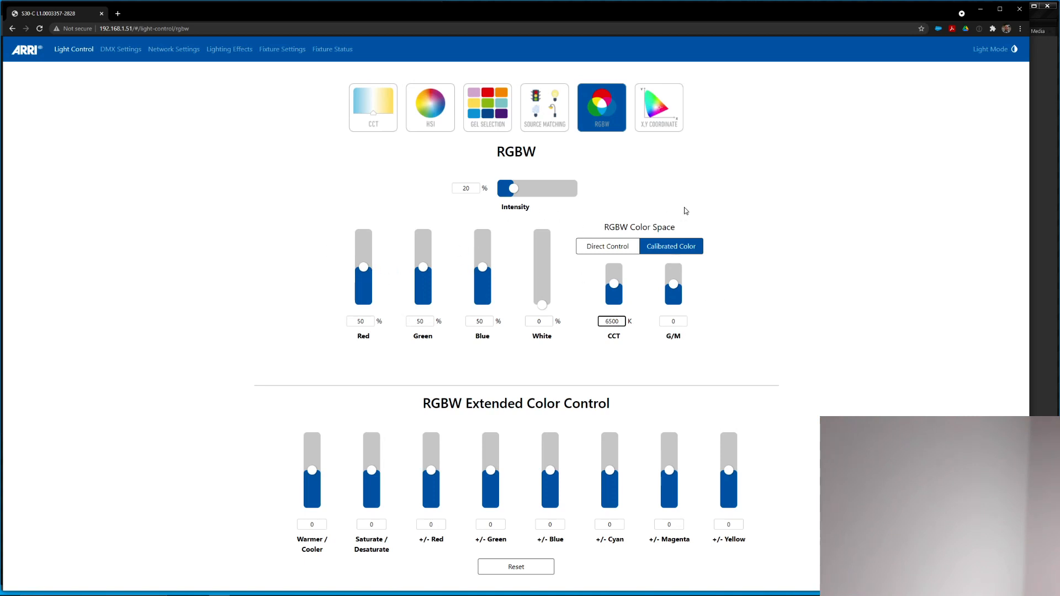
{"action": "left_click", "coordinate": [744, 290]}
{"action": "left_click", "coordinate": [611, 248]}
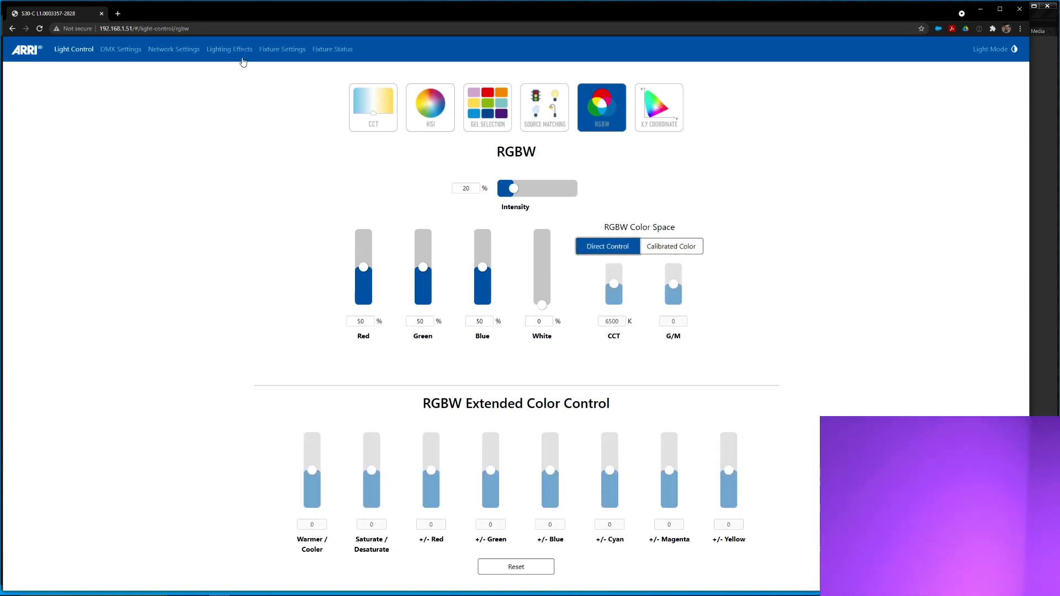
Enable the Calibrated RGBW special mode in the fixture settings and consult the SkyPanel user manual's section on special control modes in Acrobat Reader
{"action": "left_click", "coordinate": [282, 50]}
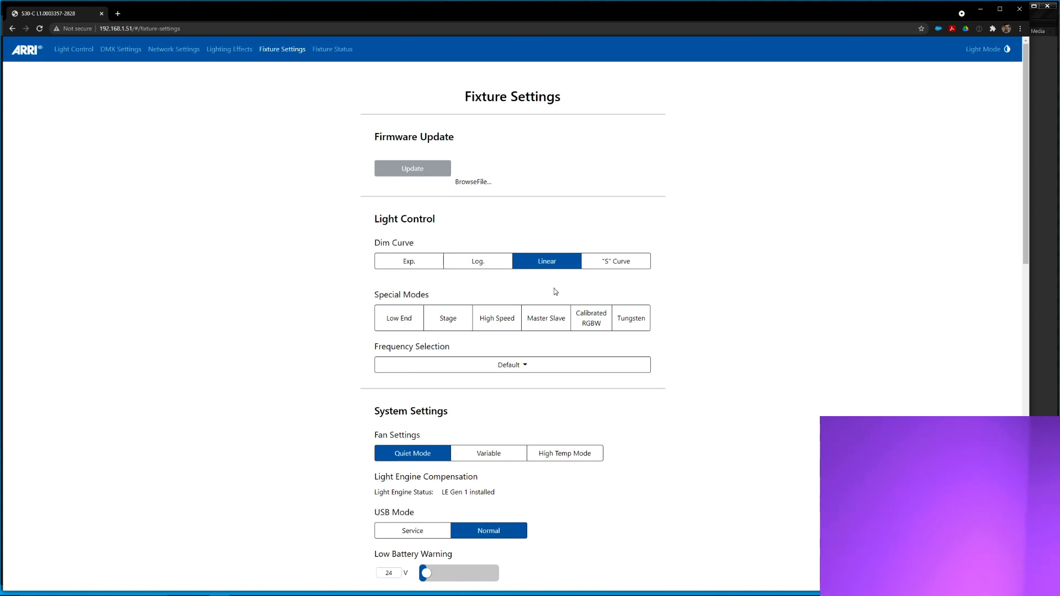
{"action": "left_click", "coordinate": [585, 318]}
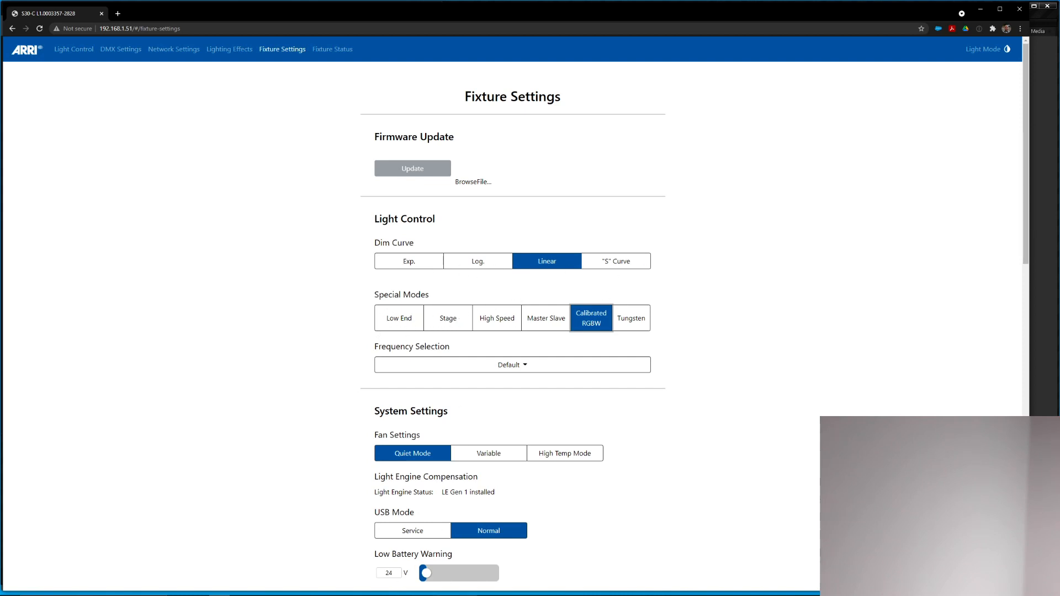
{"action": "mouse_move", "coordinate": [491, 594]}
{"action": "left_click", "coordinate": [516, 574]}
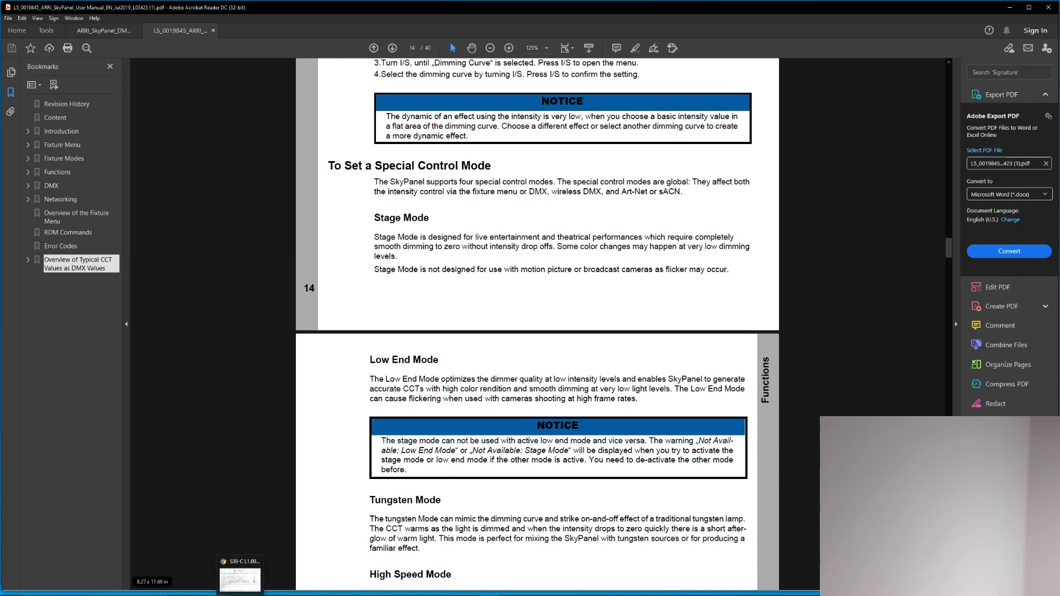
Return to the fixture's web page in Chrome and review the available DMX modes in its DMX settings, keeping the P6 mode
{"action": "left_click", "coordinate": [240, 591]}
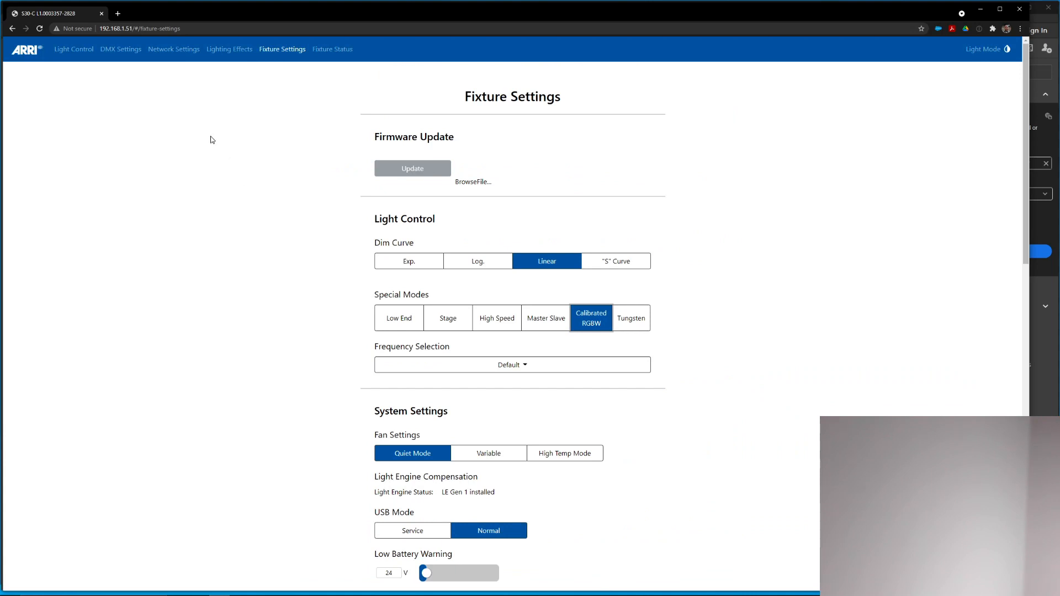
{"action": "left_click", "coordinate": [117, 51]}
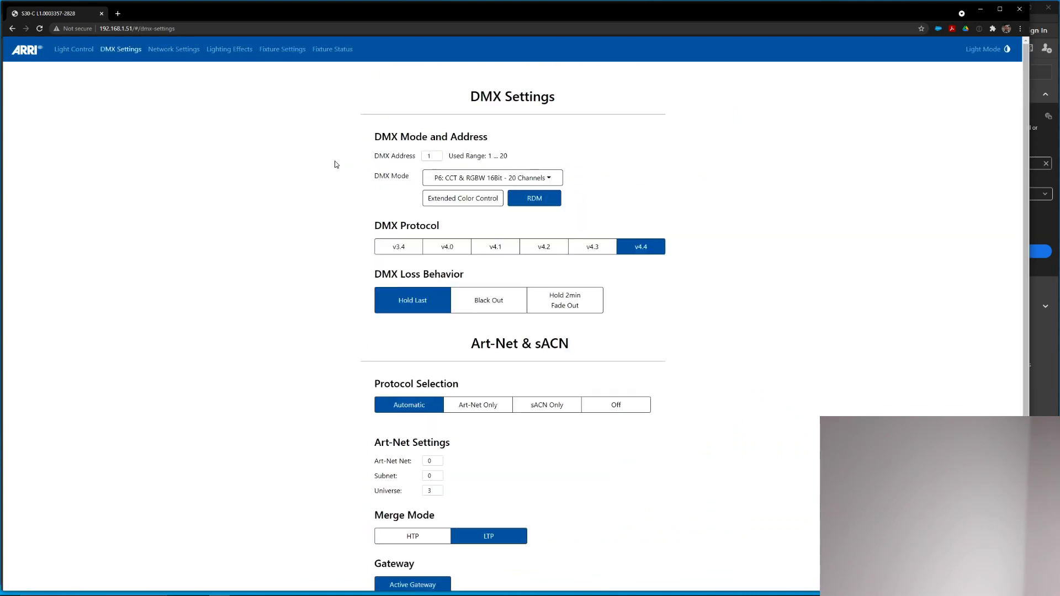
{"action": "left_click", "coordinate": [542, 181]}
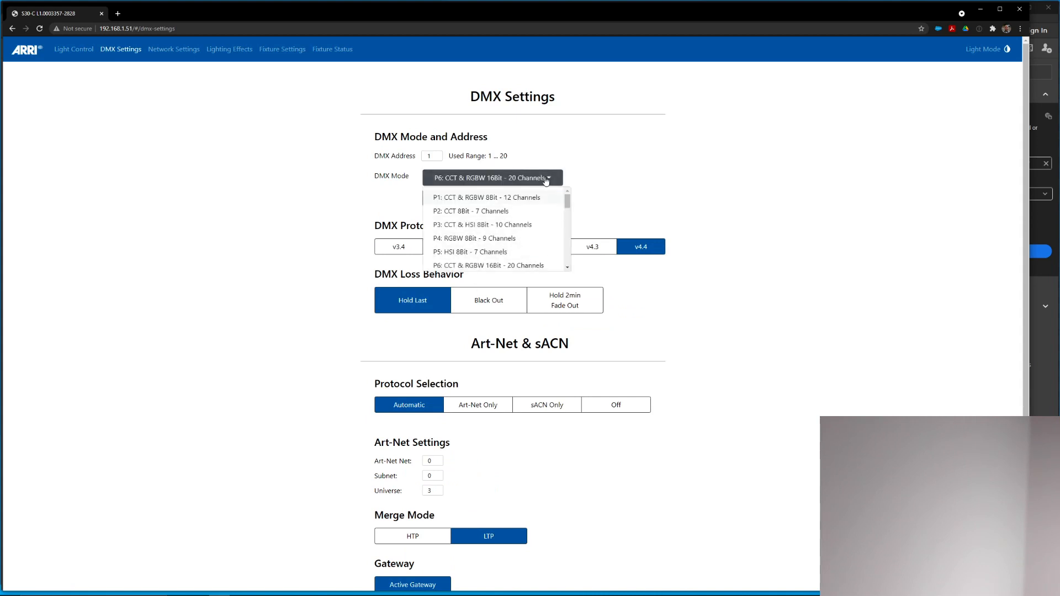
{"action": "left_click", "coordinate": [548, 178]}
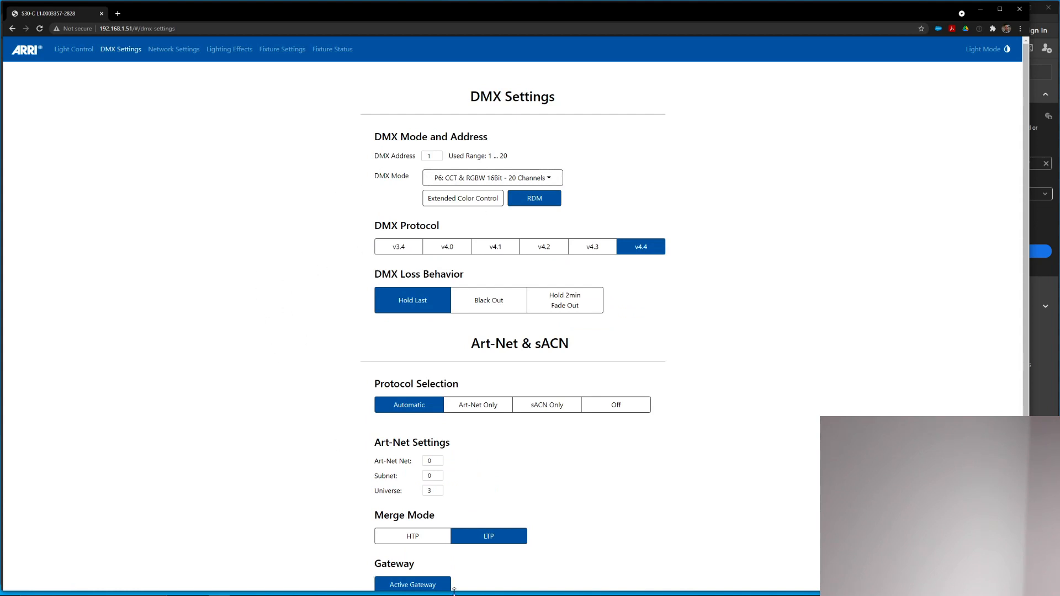
Switch to the SkyPanel DMX protocol specification in Acrobat Reader and consult its Light Engine Numbering and CCT conversion sections
{"action": "left_click", "coordinate": [541, 577]}
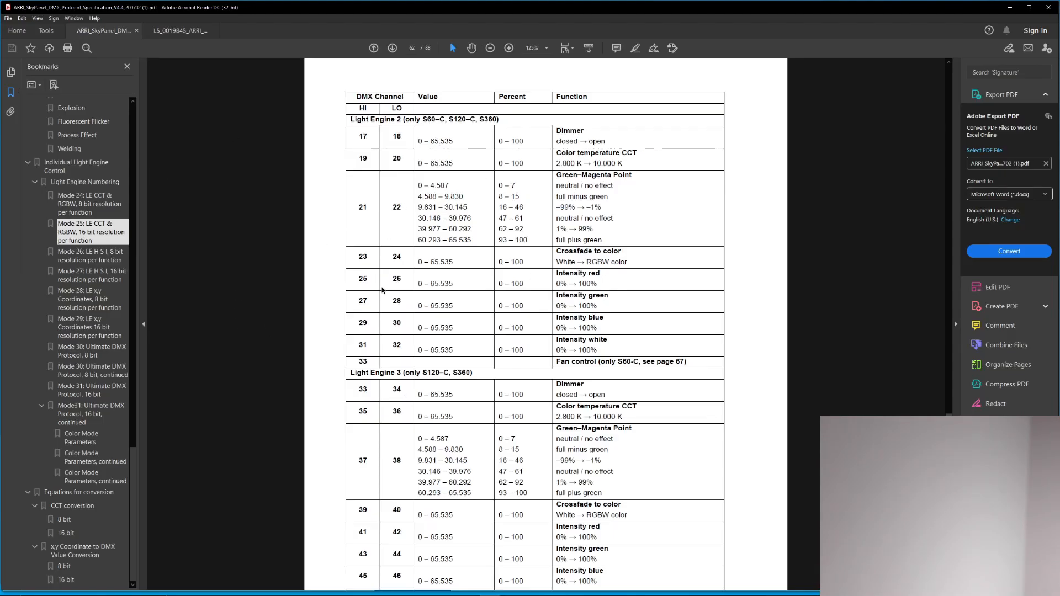
{"action": "scroll", "coordinate": [308, 288], "scroll_direction": "up", "scroll_amount": 2}
{"action": "left_click", "coordinate": [88, 181]}
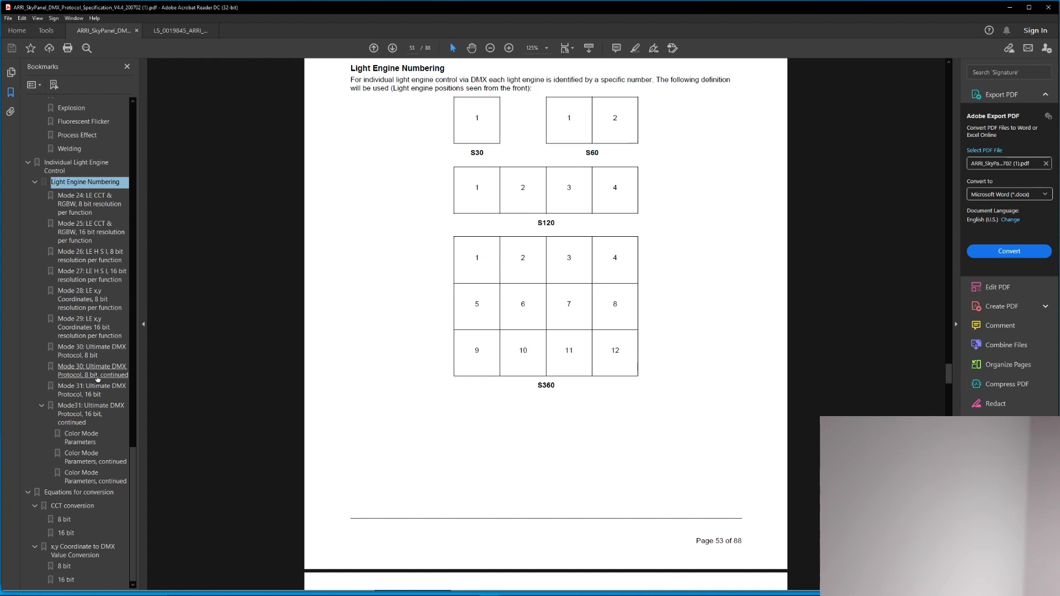
{"action": "left_click", "coordinate": [75, 506]}
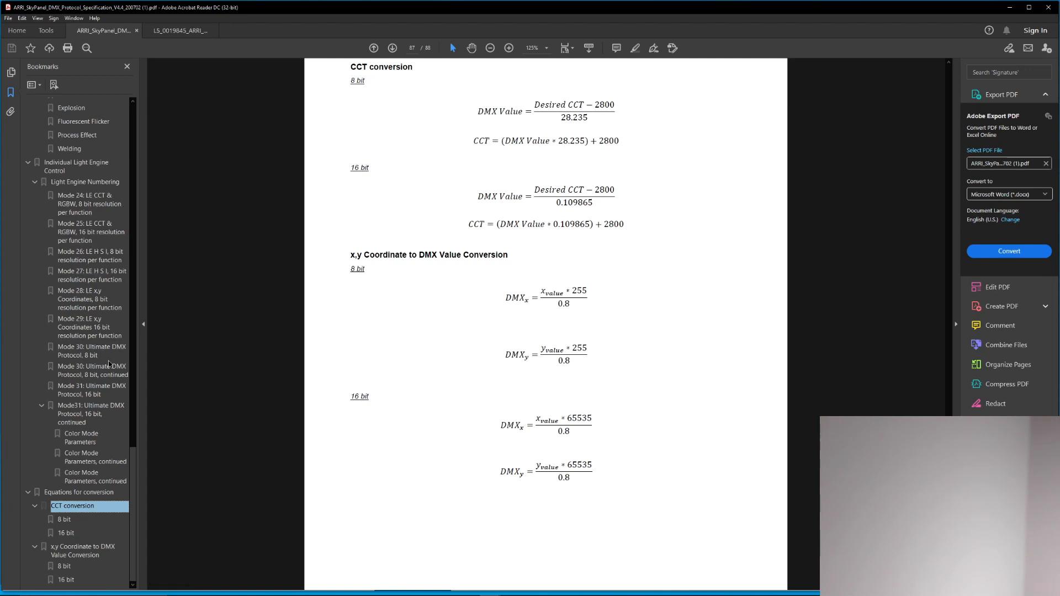
Look up the channel tables for Mode 6 CCT & RGBW 16 bit and Mode 25 LE CCT & RGBW 16 bit in the specification
{"action": "scroll", "coordinate": [109, 365], "scroll_direction": "up", "scroll_amount": 15}
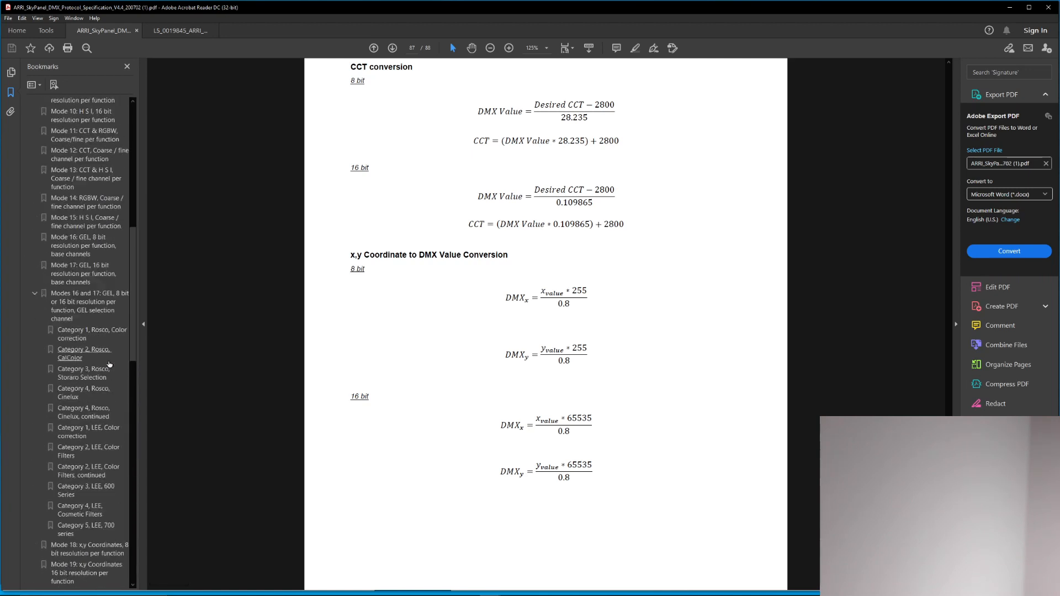
{"action": "left_click", "coordinate": [87, 221]}
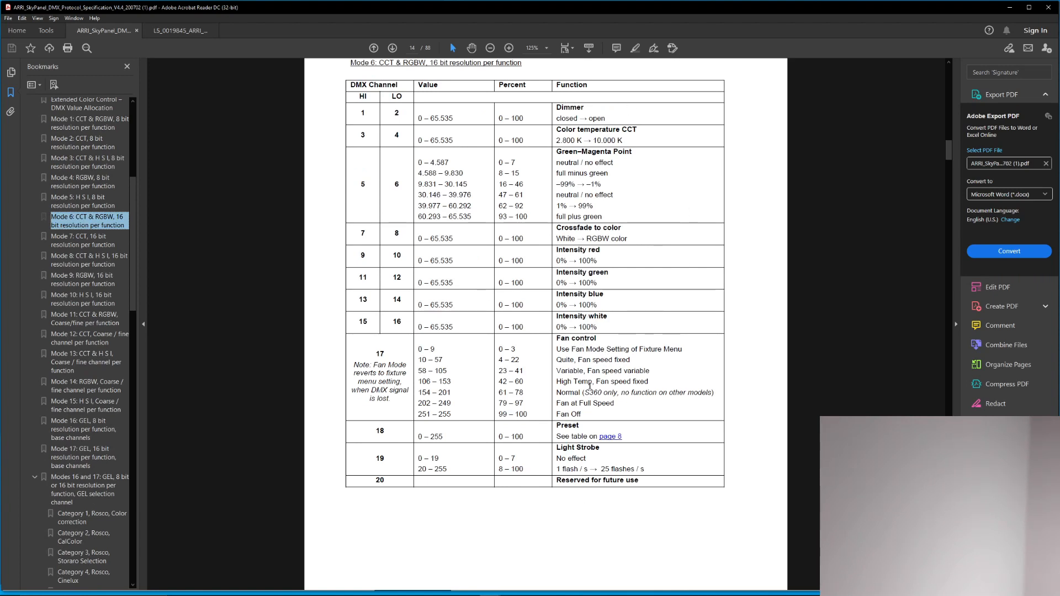
{"action": "scroll", "coordinate": [115, 375], "scroll_direction": "down", "scroll_amount": 7}
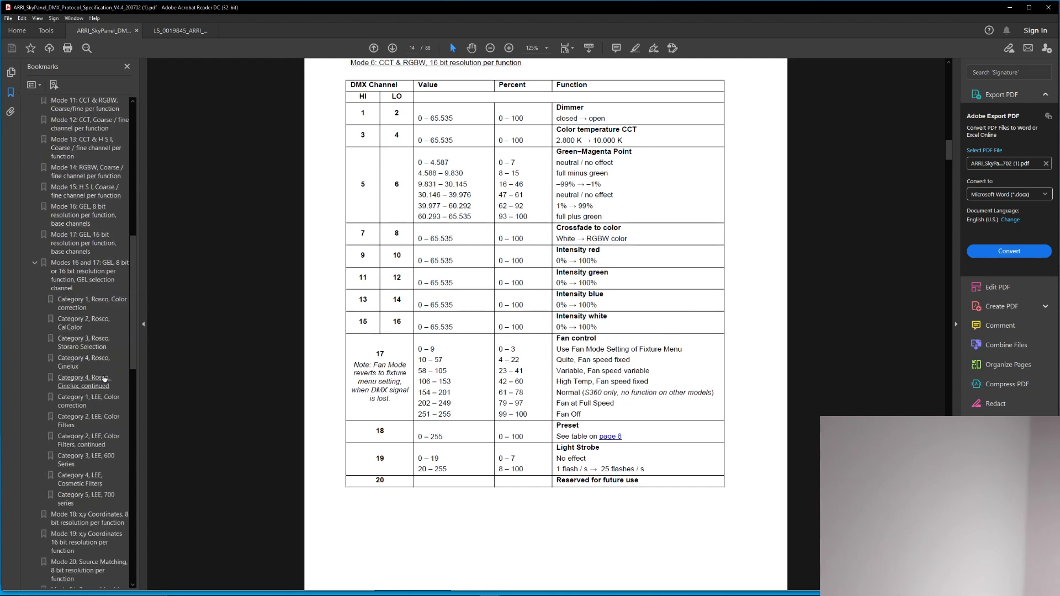
{"action": "scroll", "coordinate": [115, 375], "scroll_direction": "down", "scroll_amount": 6}
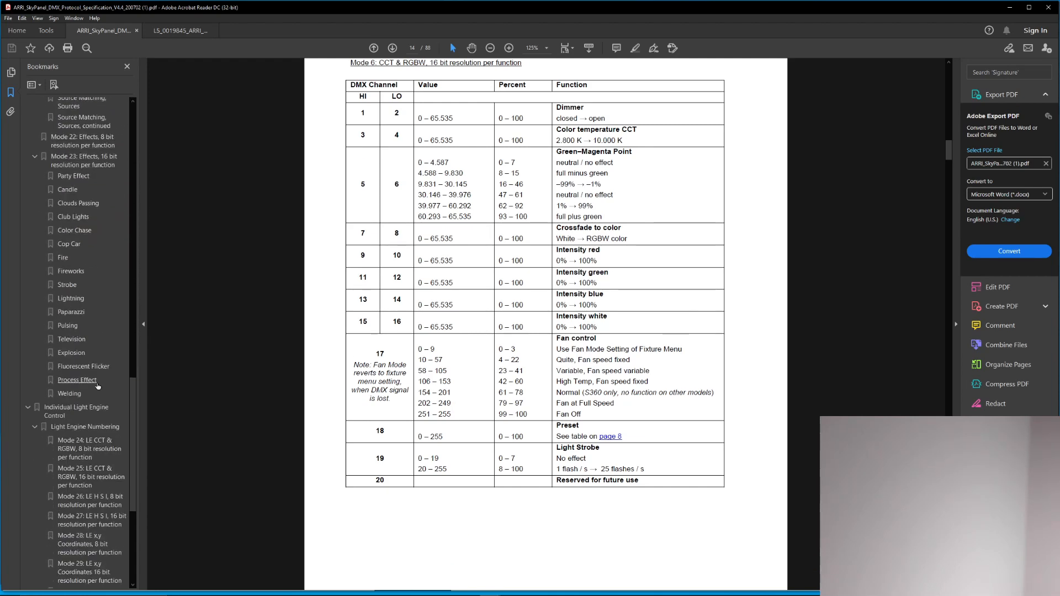
{"action": "left_click", "coordinate": [97, 478]}
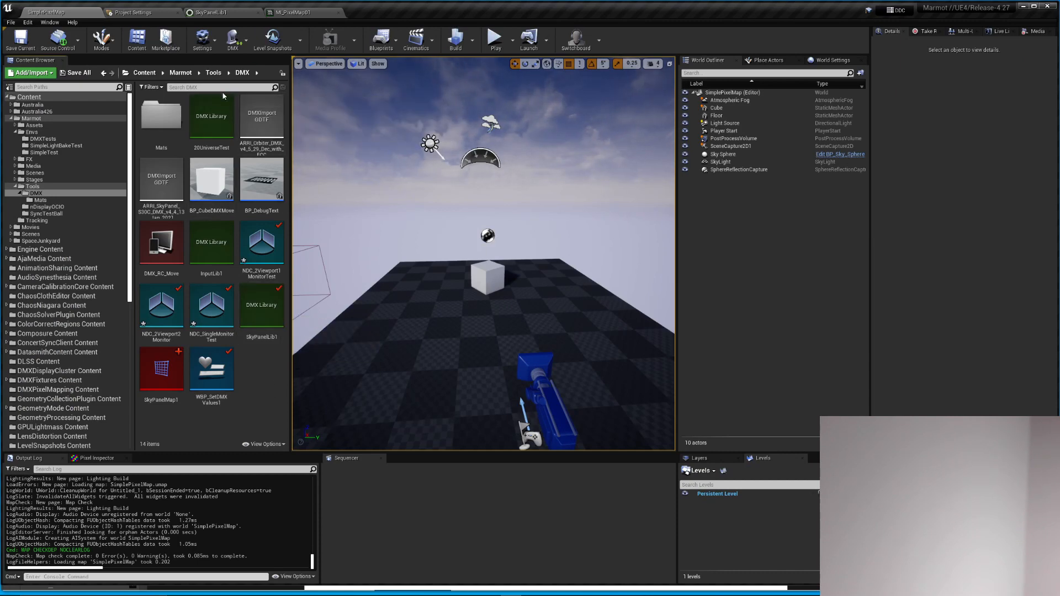
In Unreal Editor, open the DMX Plugin page of the project settings to examine the input and output ports
{"action": "left_click", "coordinate": [142, 13]}
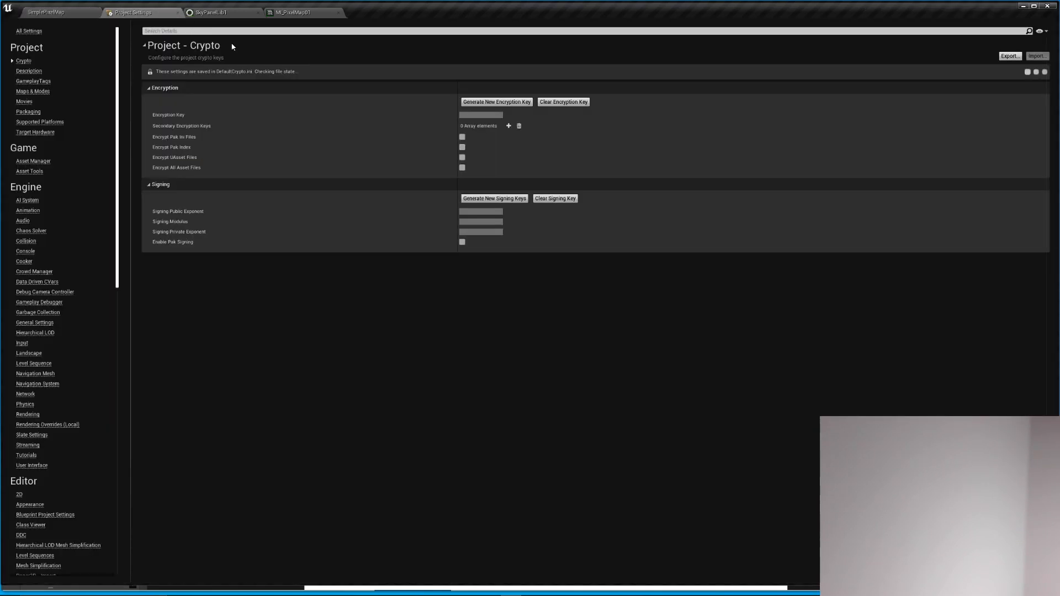
{"action": "scroll", "coordinate": [91, 303], "scroll_direction": "down", "scroll_amount": 6}
{"action": "scroll", "coordinate": [65, 366], "scroll_direction": "down", "scroll_amount": 3}
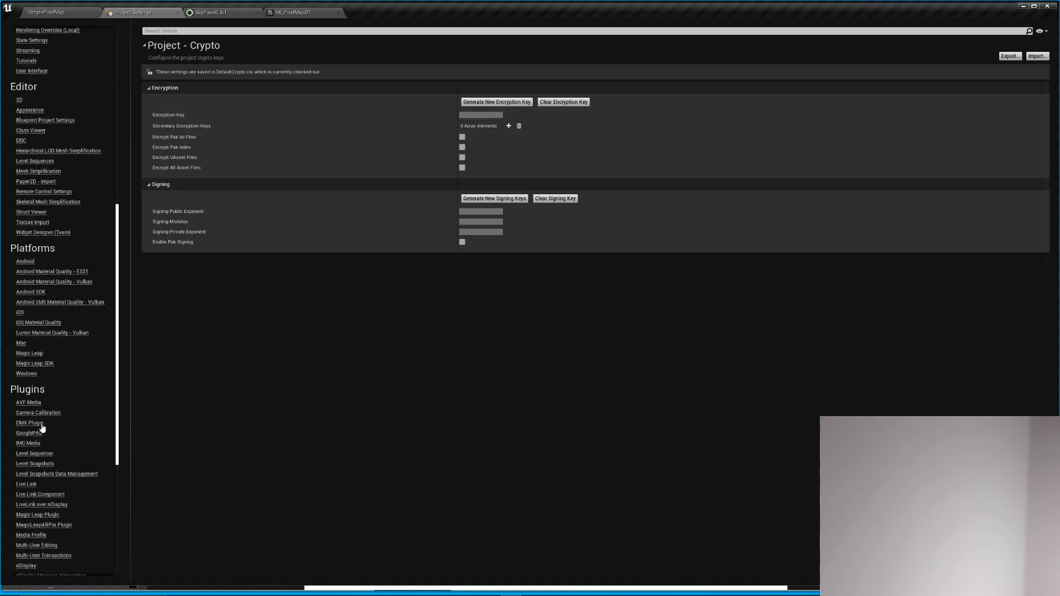
{"action": "left_click", "coordinate": [31, 423]}
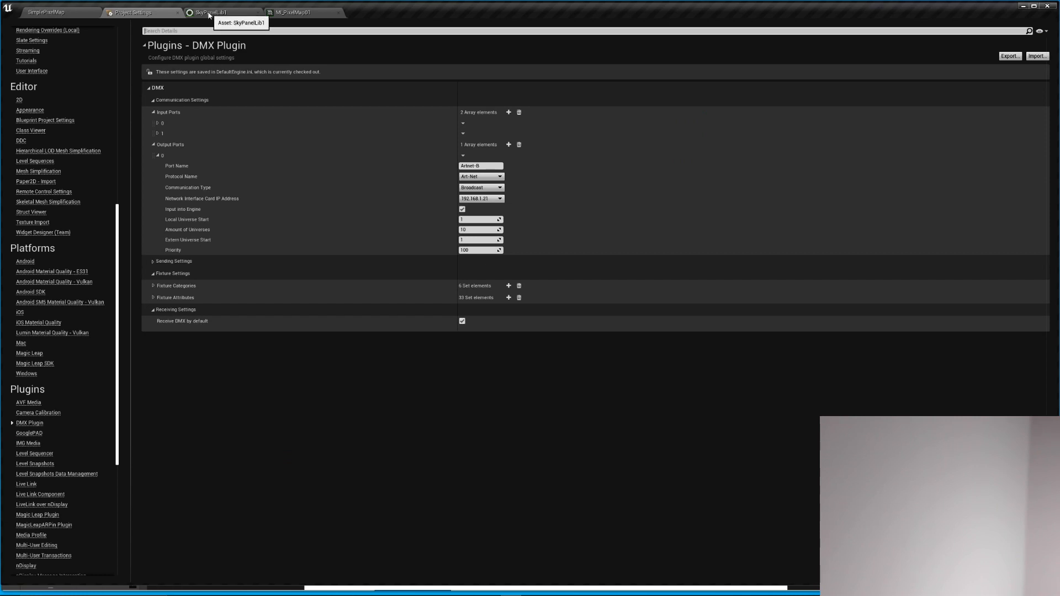
Compare the ports in SkyPanelLib1's library settings with the output port configuration in the DMX plugin's project settings
{"action": "left_click", "coordinate": [58, 13]}
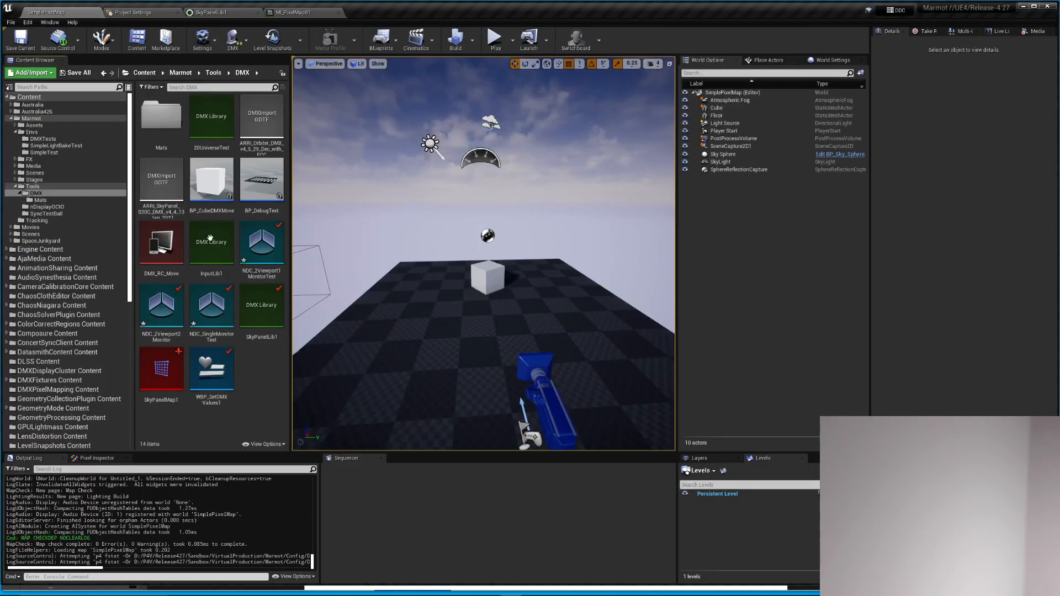
{"action": "left_click", "coordinate": [213, 13]}
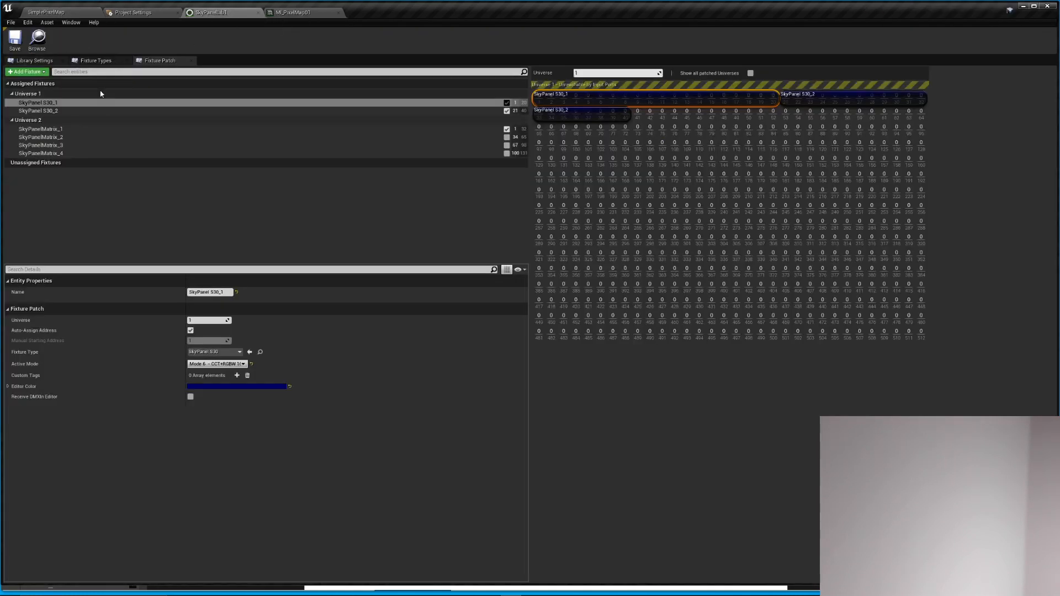
{"action": "left_click", "coordinate": [133, 12]}
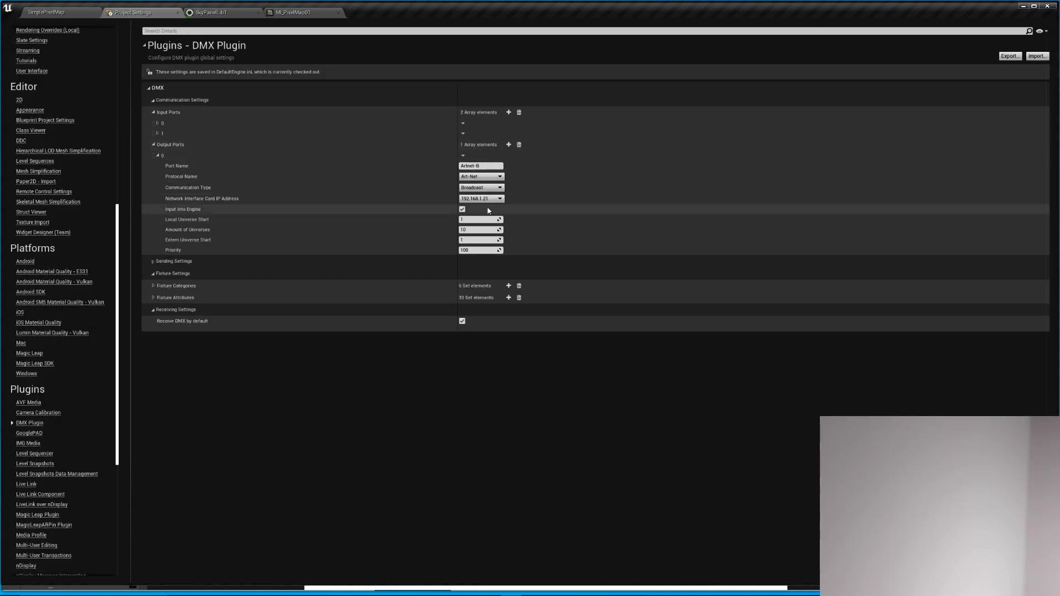
{"action": "left_click", "coordinate": [220, 9]}
{"action": "left_click", "coordinate": [33, 61]}
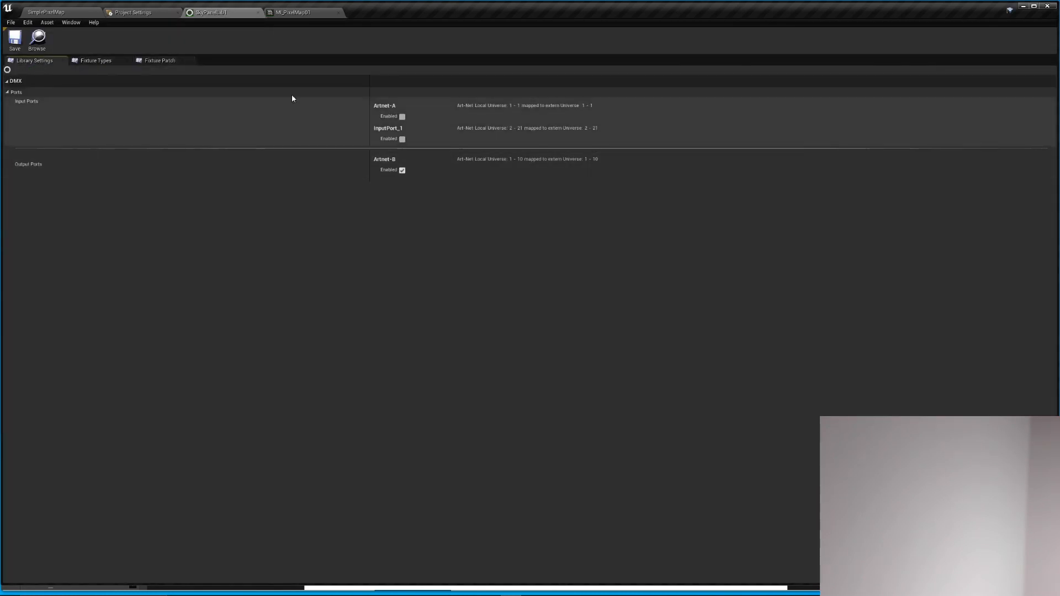
{"action": "left_click", "coordinate": [128, 12]}
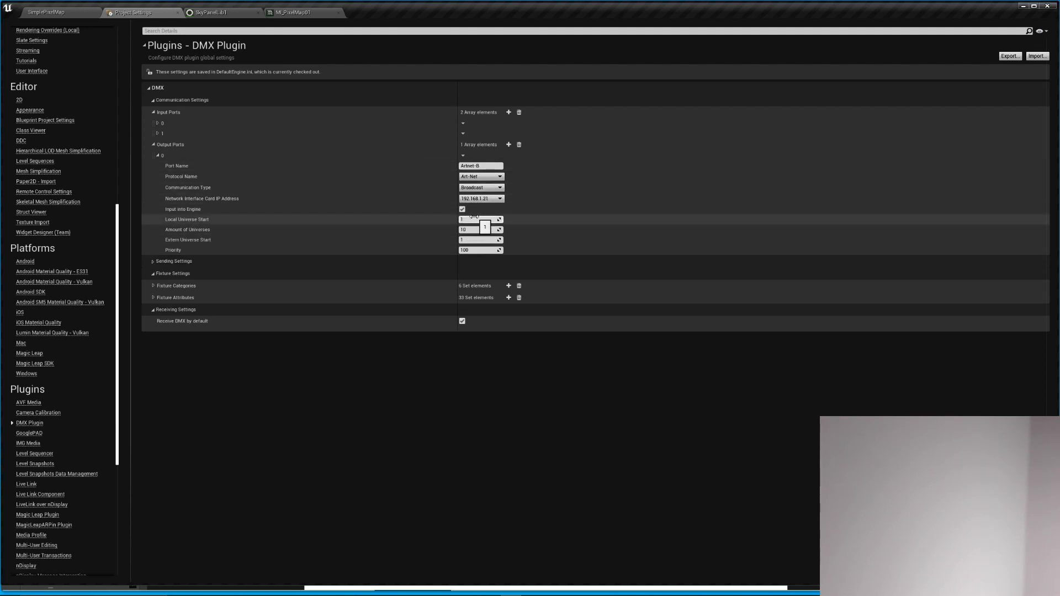
{"action": "left_click", "coordinate": [223, 14]}
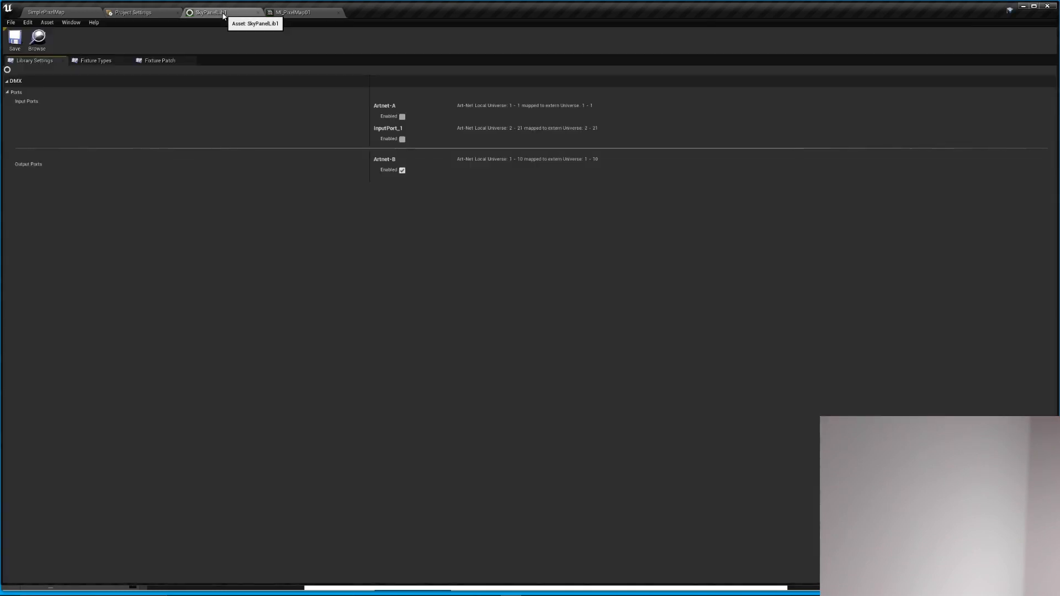
Show the SkyPanel S30 fixture type's modes in an enlarged list and select Mode 25 - LE CCT+RGBW 16Bit to inspect its functions
{"action": "left_click", "coordinate": [94, 61]}
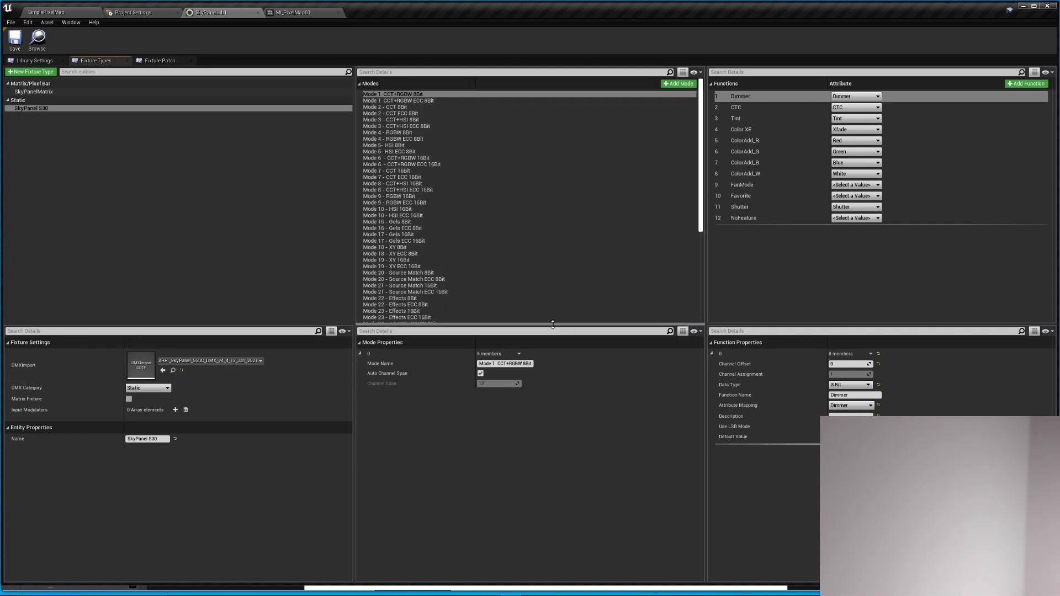
{"action": "left_click_drag", "start_coordinate": [551, 326], "coordinate": [544, 392]}
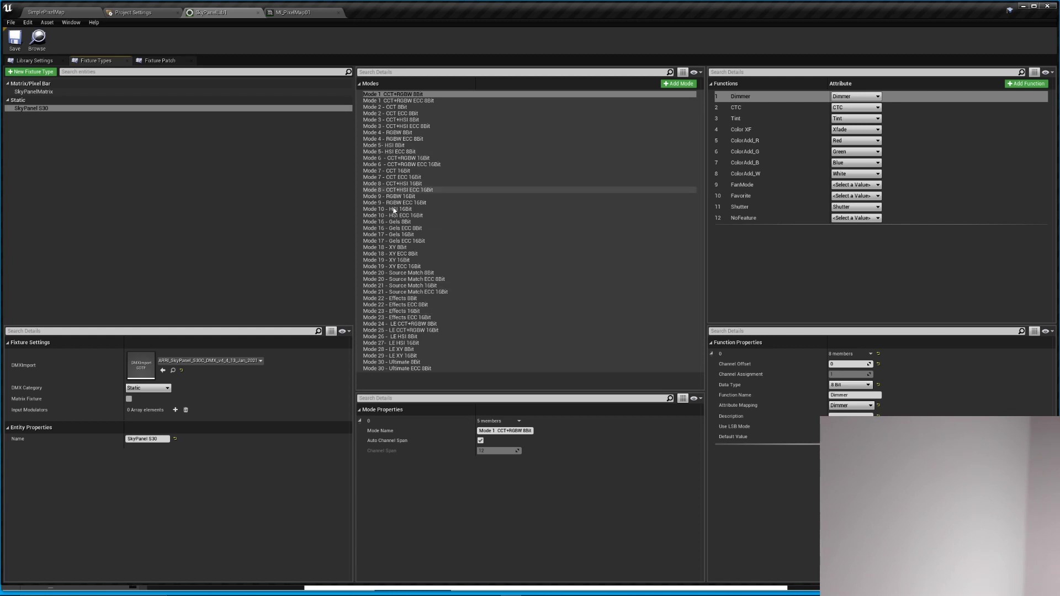
{"action": "left_click", "coordinate": [406, 330]}
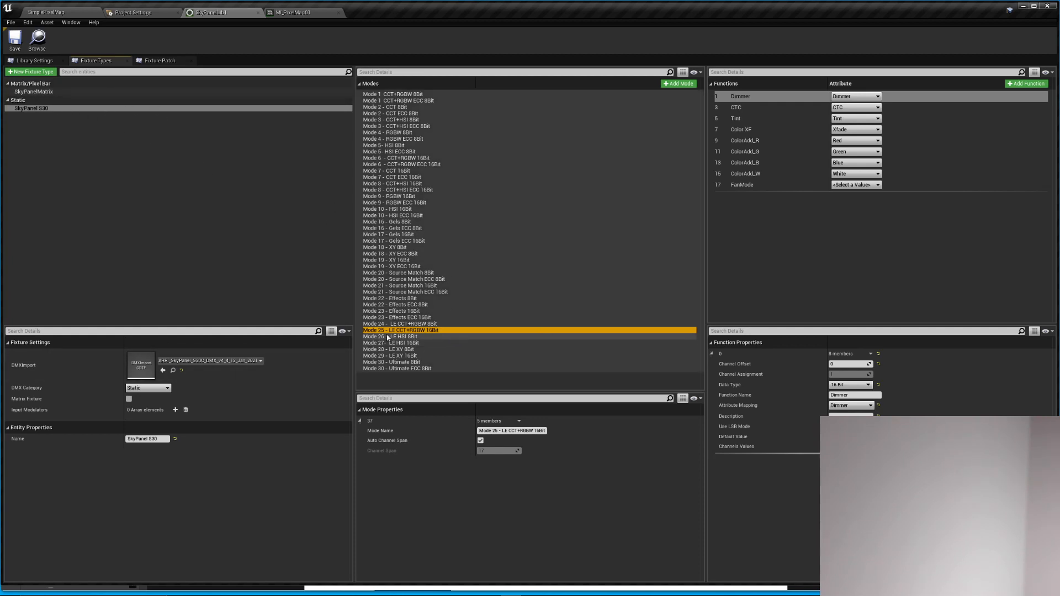
Inspect the functions of Mode 6 - CCT+RGBW 16Bit and examine fixture attributes 30, 31 and 32 in the DMX plugin's project settings
{"action": "left_click", "coordinate": [410, 159]}
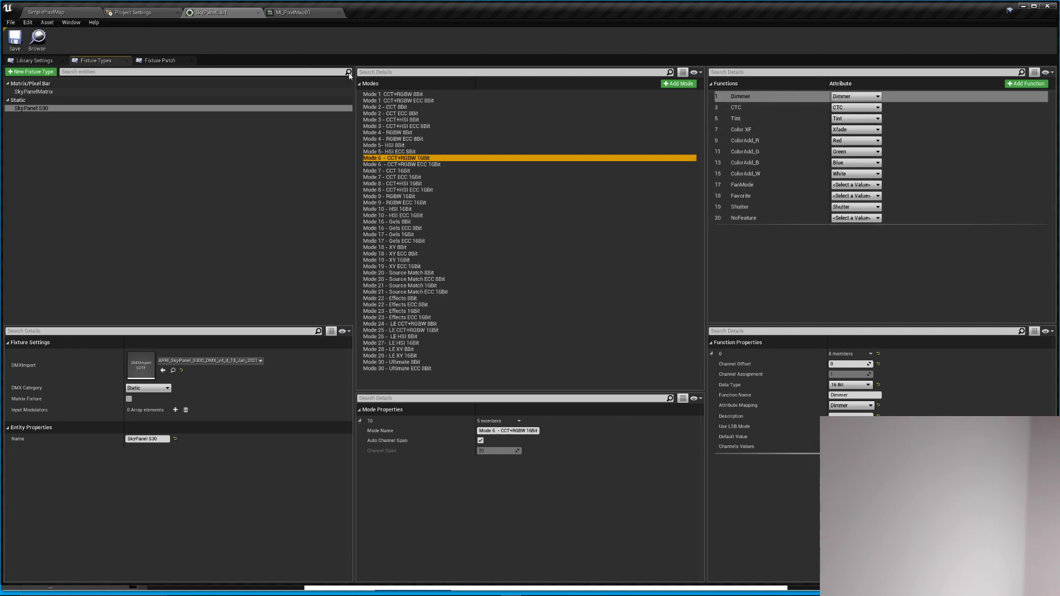
{"action": "left_click", "coordinate": [135, 12]}
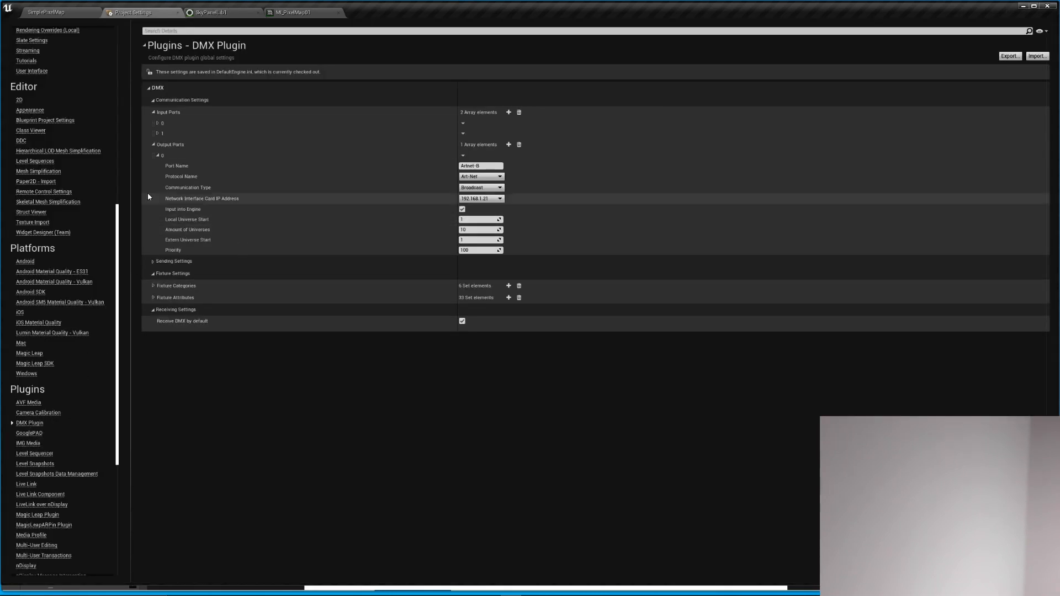
{"action": "left_click", "coordinate": [154, 297]}
{"action": "scroll", "coordinate": [156, 301], "scroll_direction": "down", "scroll_amount": 3}
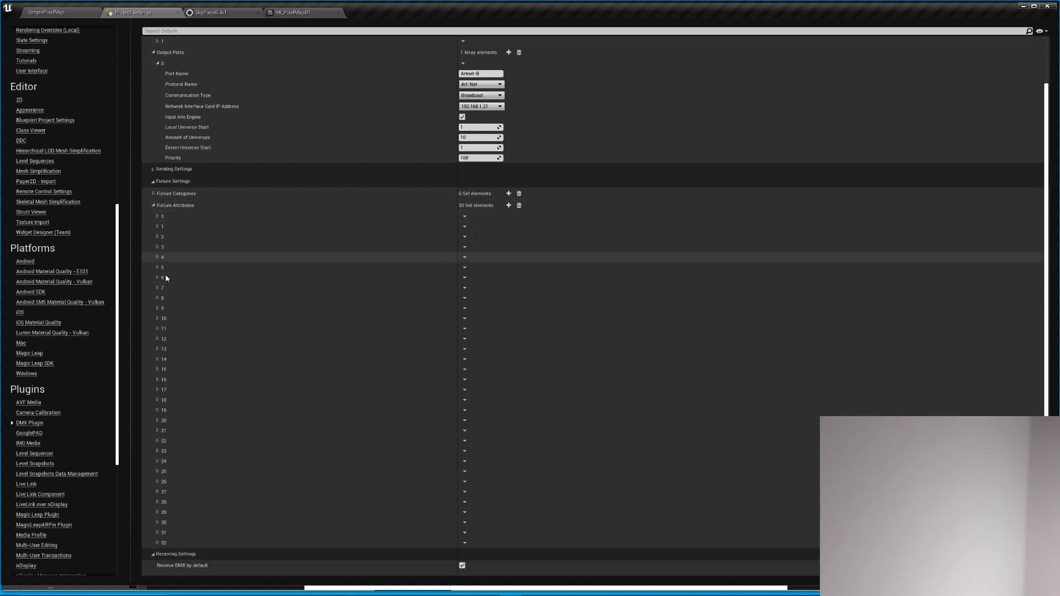
{"action": "left_click", "coordinate": [158, 522]}
{"action": "left_click", "coordinate": [158, 532]}
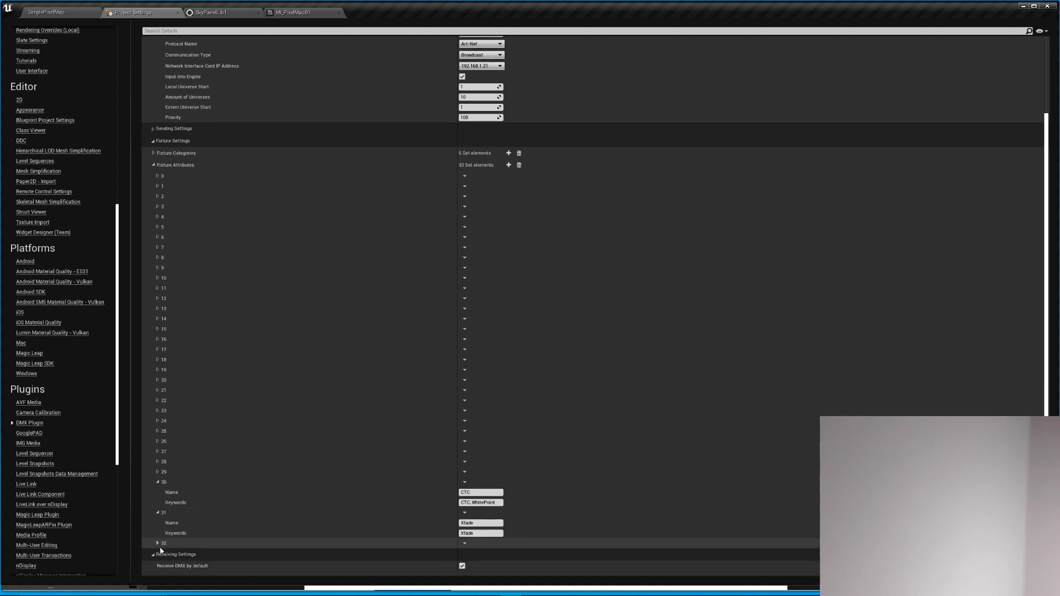
{"action": "left_click", "coordinate": [158, 543]}
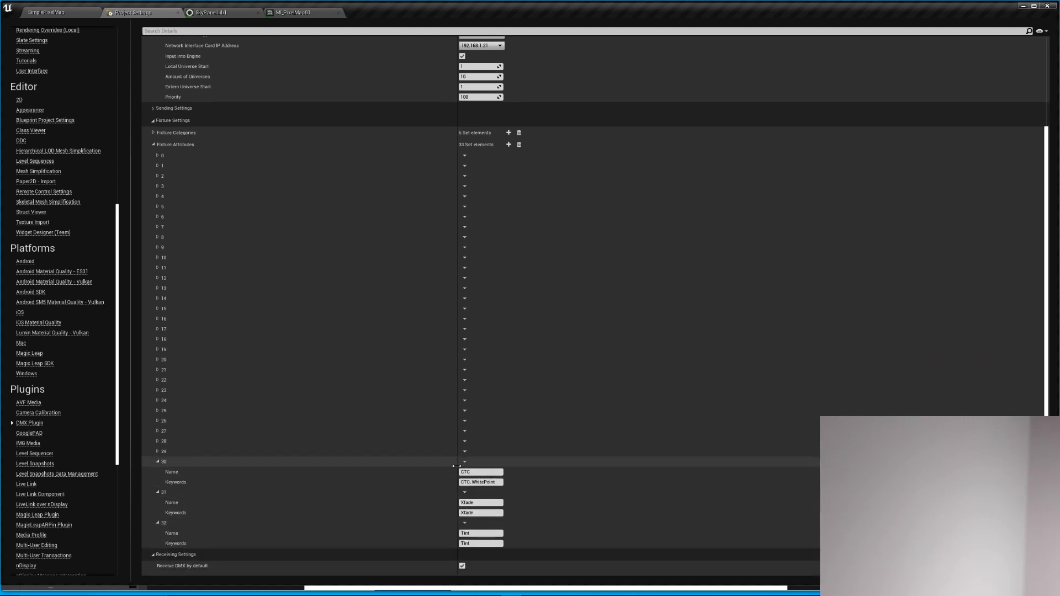
Rename fixture attribute 30 to CCT with the keywords CCT, WhitePoint, and collapse the expanded attribute entries
{"action": "left_click", "coordinate": [481, 472]}
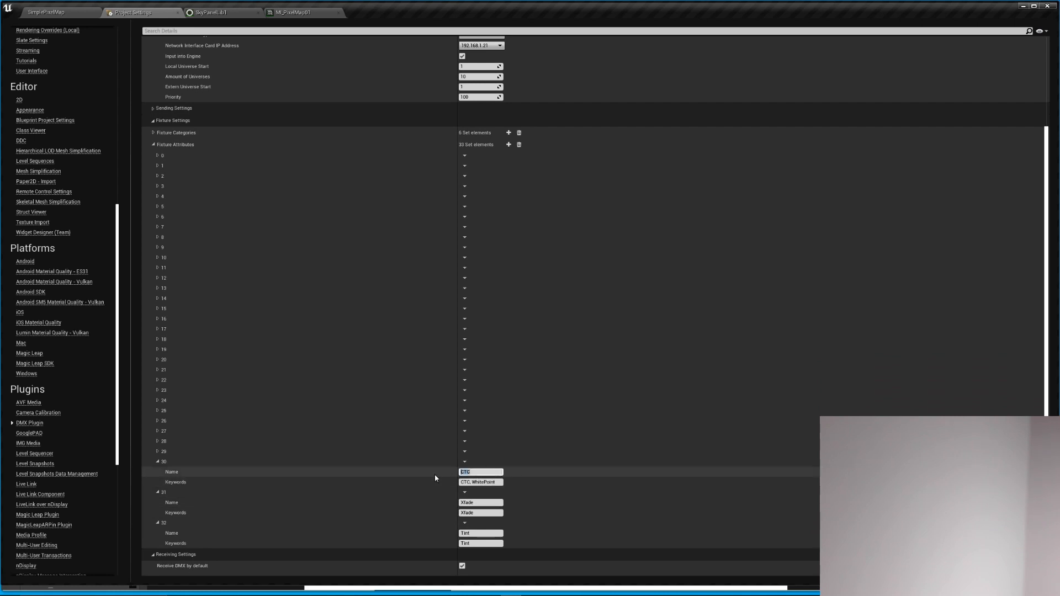
{"action": "left_click", "coordinate": [481, 482]}
{"action": "key", "text": "End"}
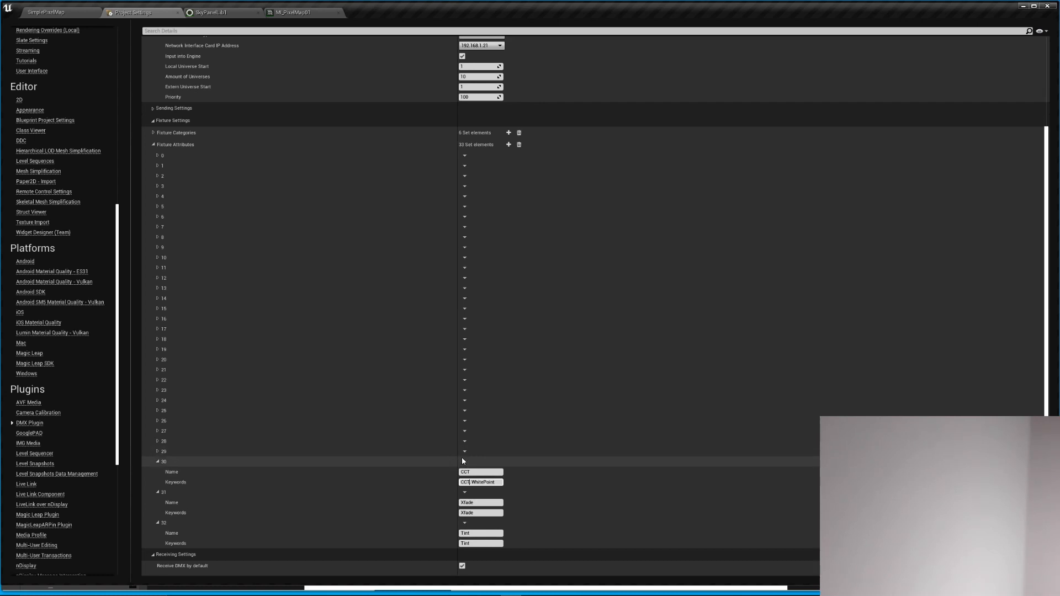
{"action": "left_click", "coordinate": [490, 503]}
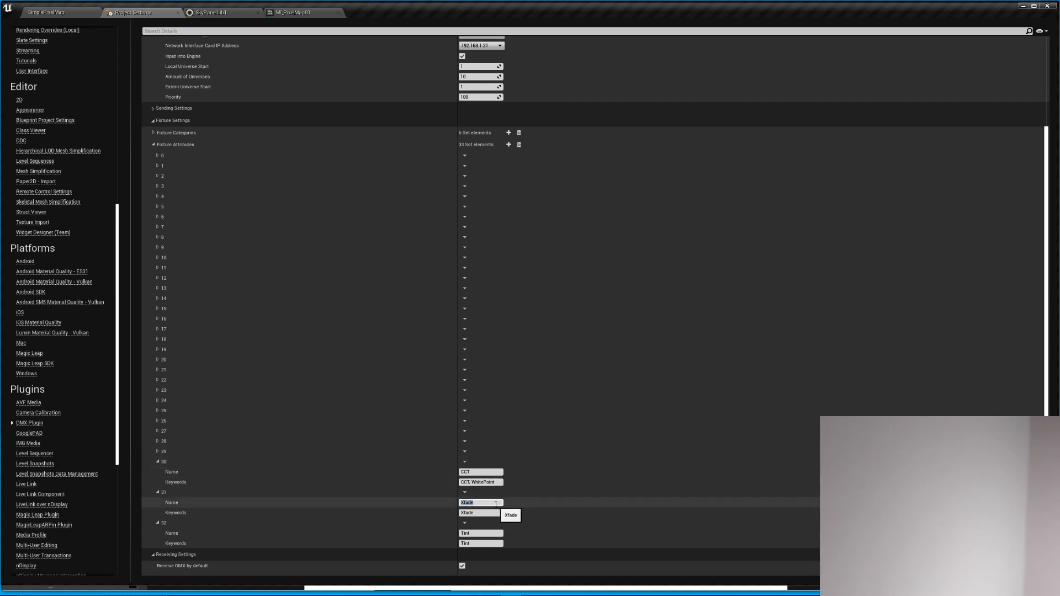
{"action": "left_click", "coordinate": [157, 461]}
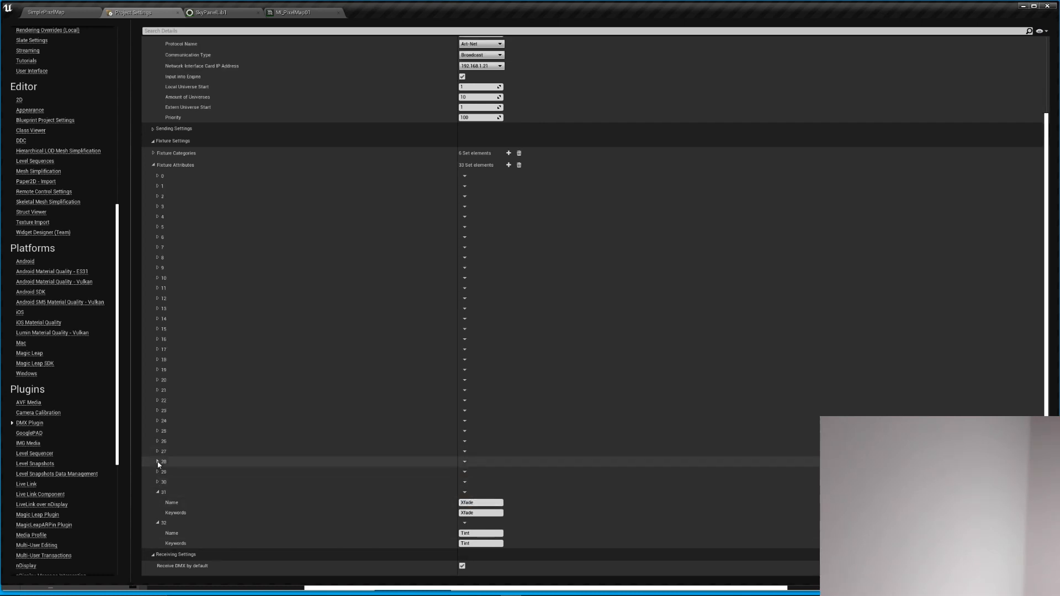
{"action": "left_click", "coordinate": [157, 493]}
{"action": "left_click", "coordinate": [159, 522]}
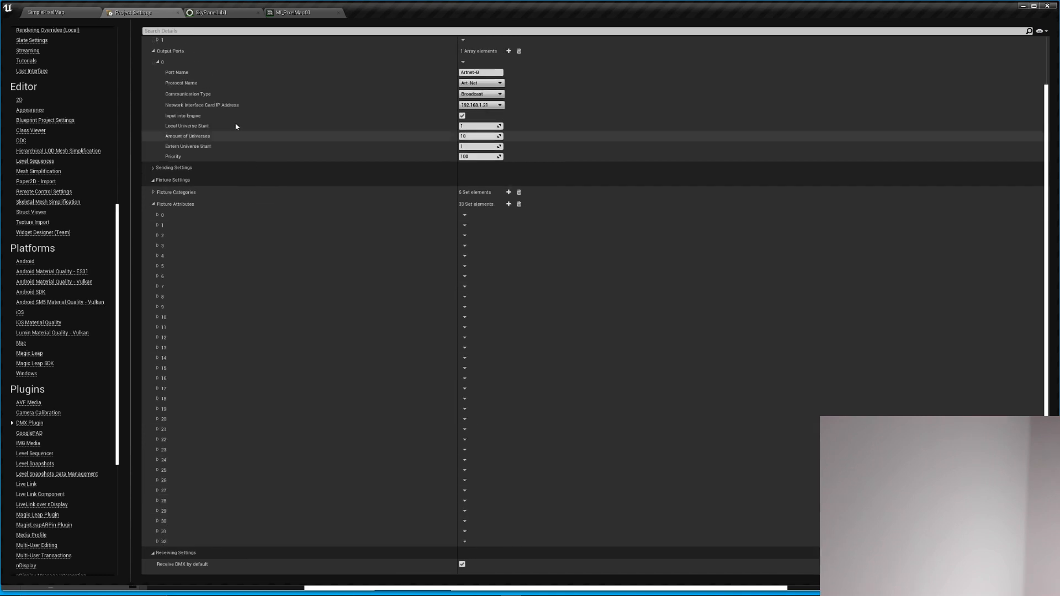
In SkyPanelLib1, map the CTC function of the SkyPanel S30's Mode 6 - CCT+RGBW 16Bit to the CCT attribute
{"action": "left_click", "coordinate": [215, 12]}
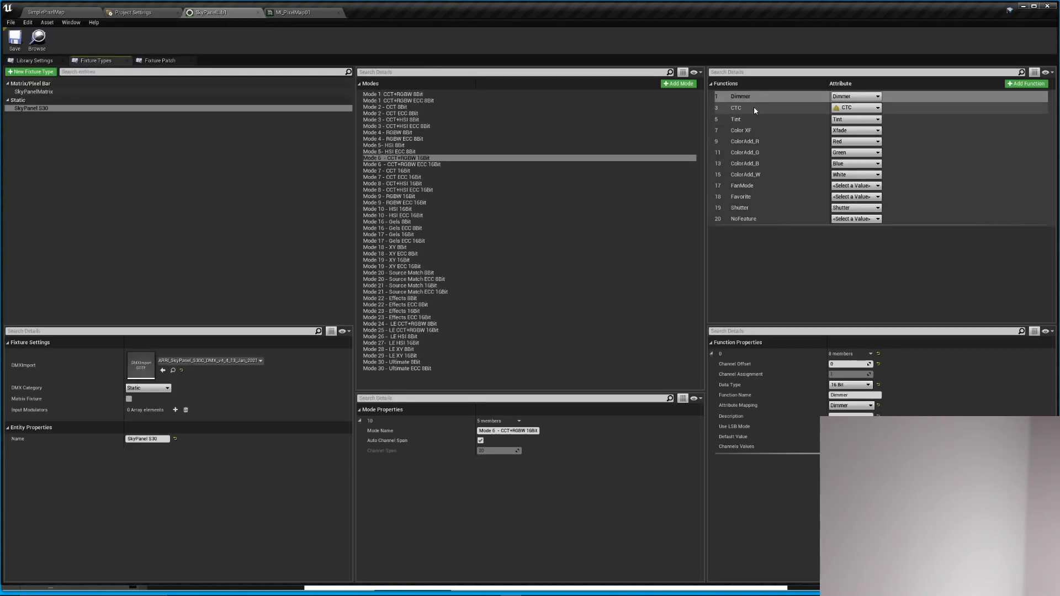
{"action": "left_click", "coordinate": [848, 108]}
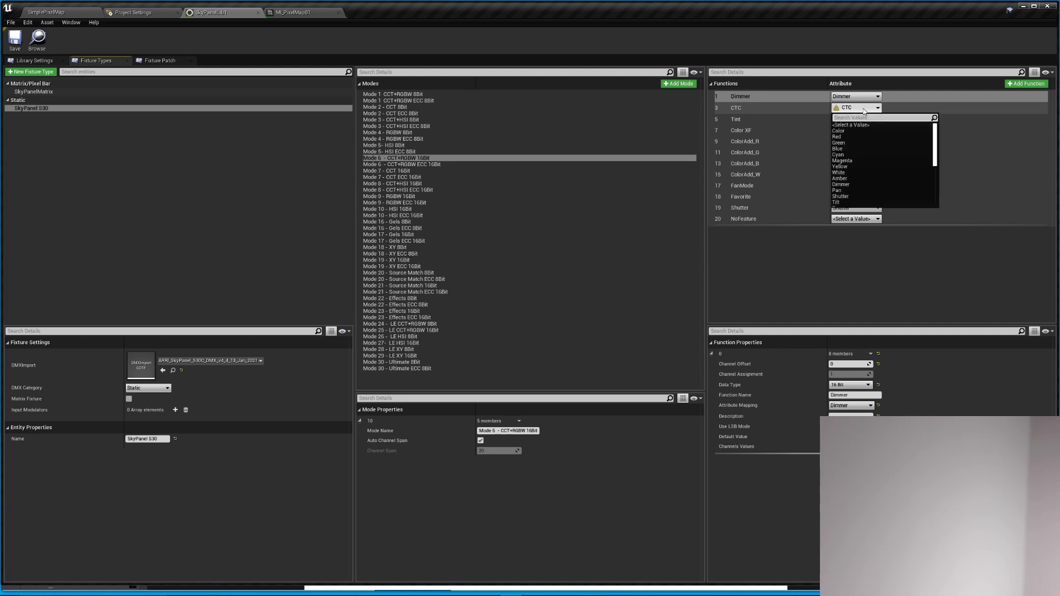
{"action": "scroll", "coordinate": [856, 181], "scroll_direction": "down", "scroll_amount": 5}
{"action": "left_click", "coordinate": [855, 193]}
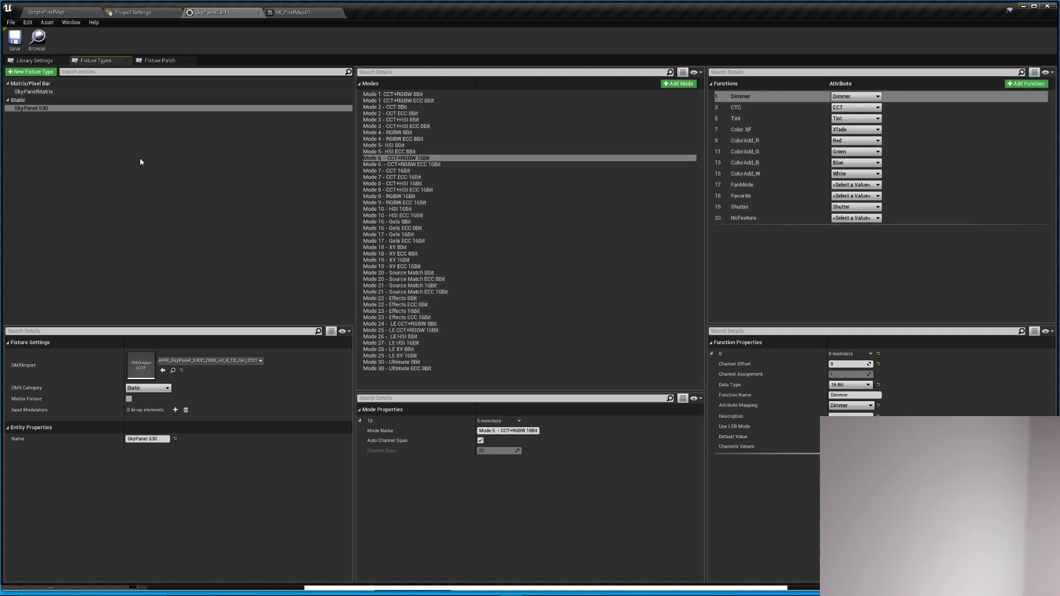
Map cell attribute 1 of the SkyPanelMatrix fixture type's S60-2Cell mode to CCT and save the library
{"action": "left_click", "coordinate": [66, 92]}
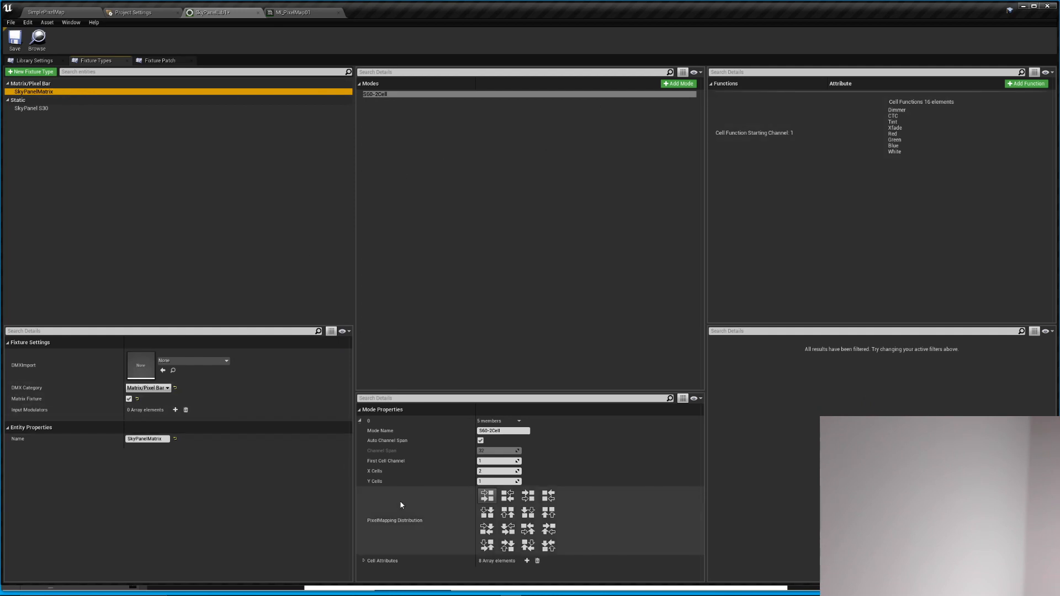
{"action": "left_click_drag", "start_coordinate": [449, 391], "coordinate": [449, 135]}
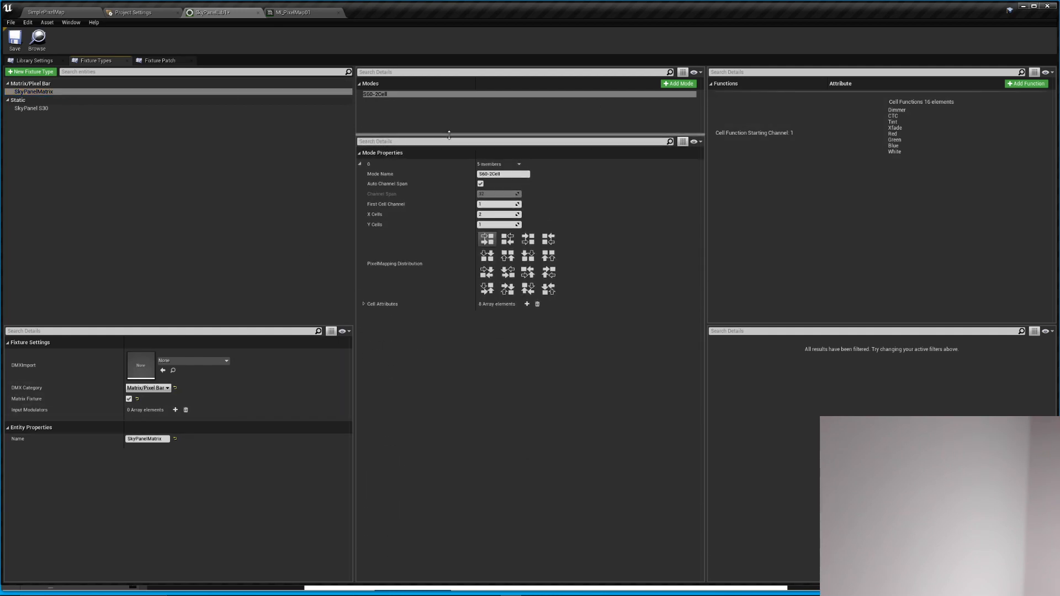
{"action": "left_click", "coordinate": [364, 303]}
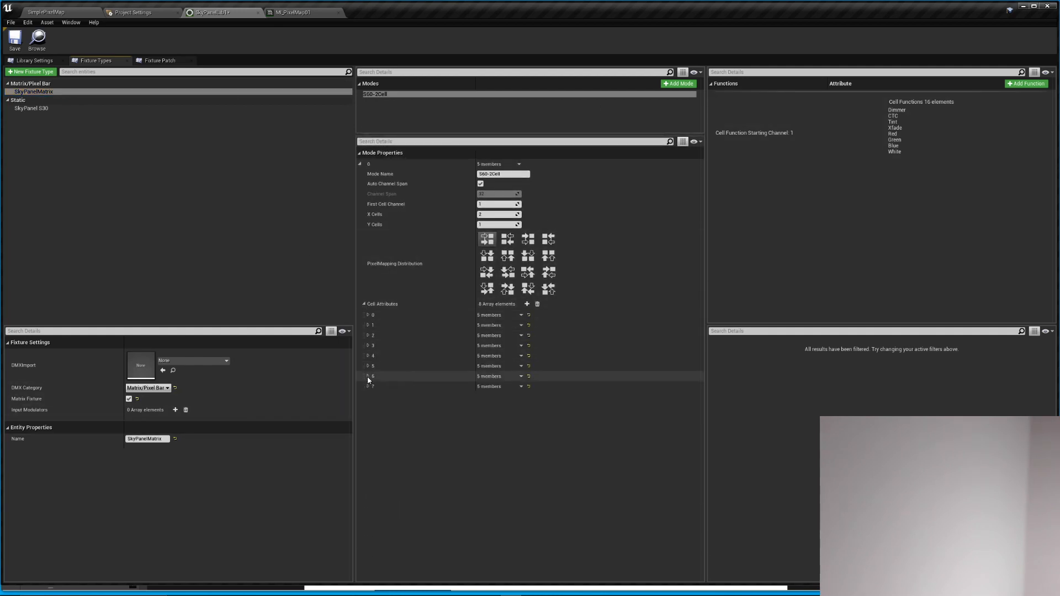
{"action": "left_click", "coordinate": [368, 325]}
{"action": "left_click", "coordinate": [514, 353]}
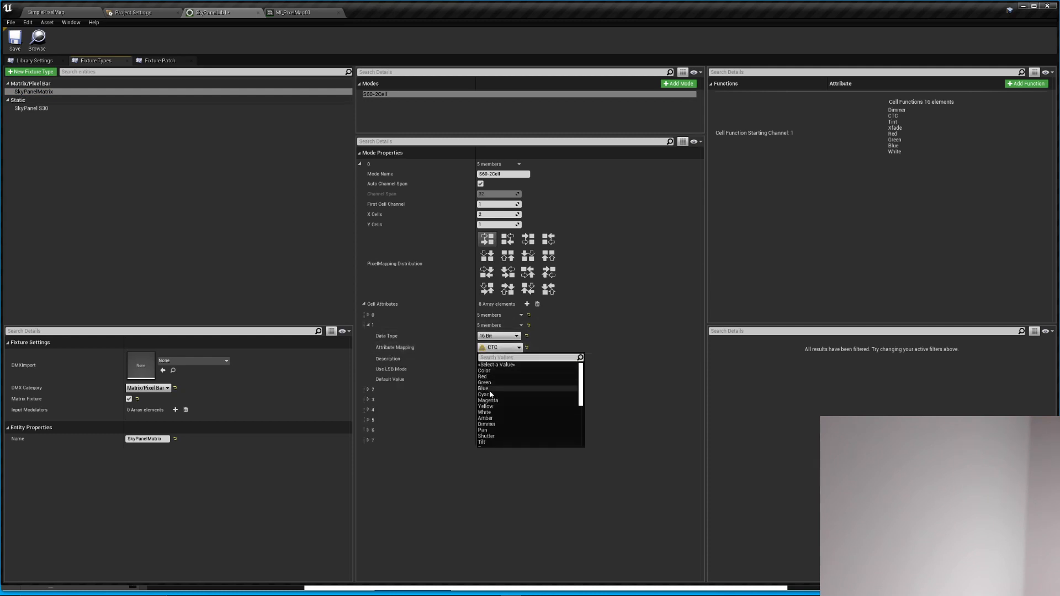
{"action": "left_click", "coordinate": [500, 429]}
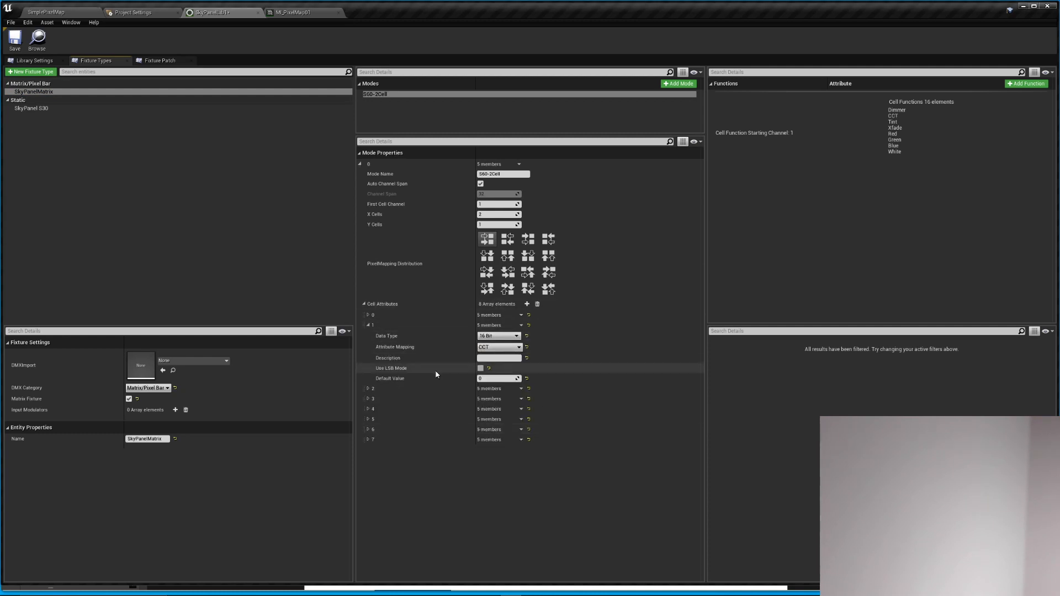
{"action": "left_click", "coordinate": [369, 325]}
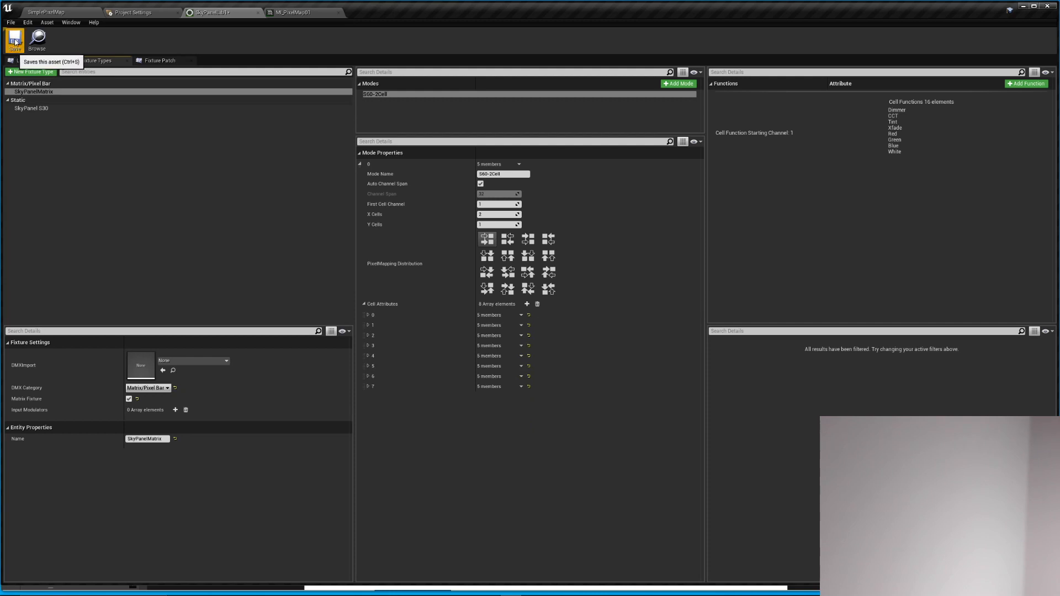
Review the SkyPanel S30 and SkyPanelMatrix fixture types, giving the list of modes slightly more room
{"action": "left_click", "coordinate": [59, 14]}
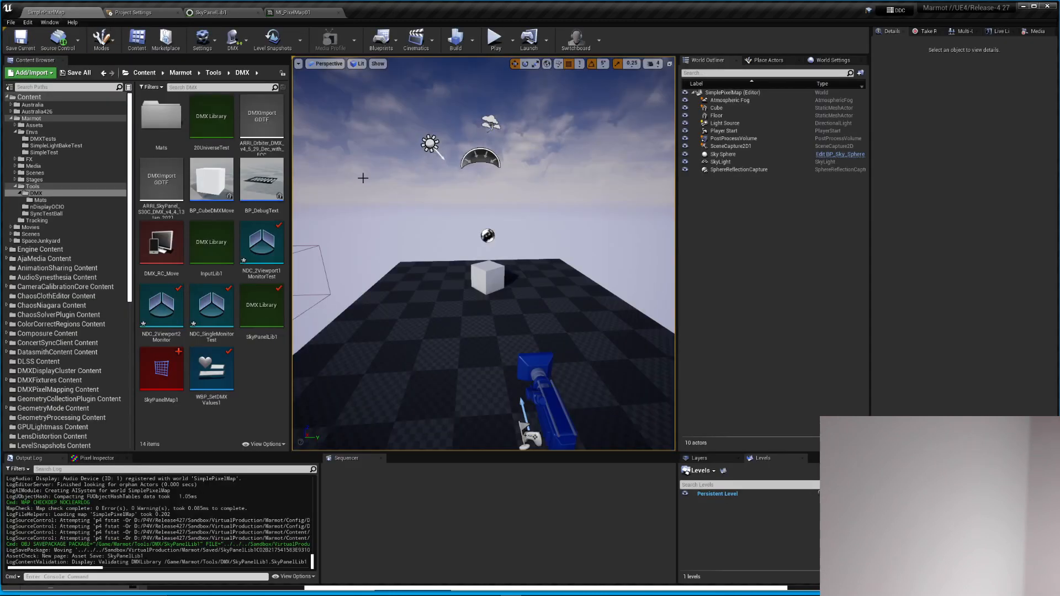
{"action": "left_click", "coordinate": [248, 12]}
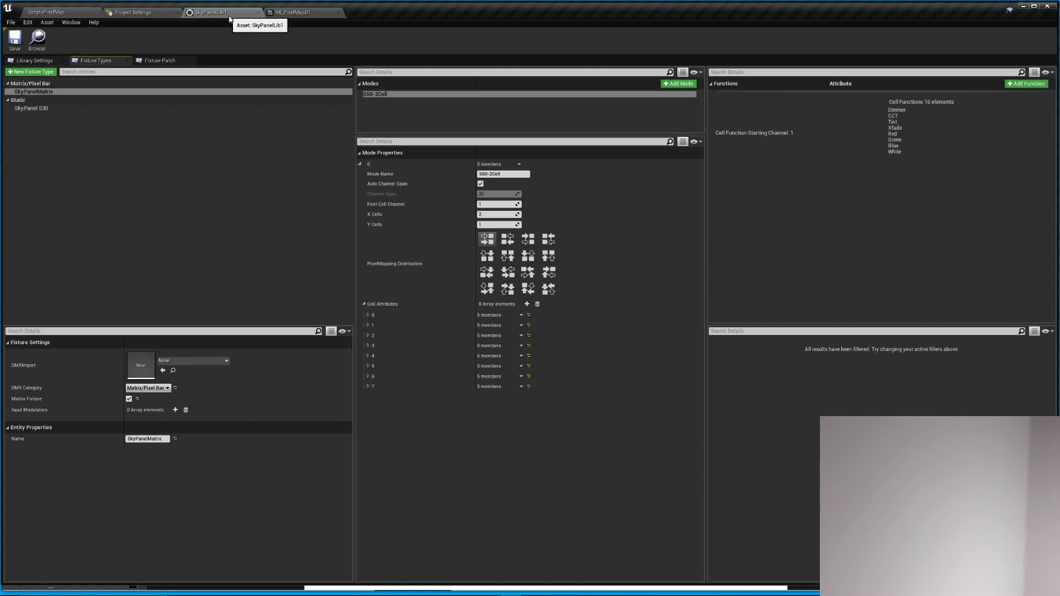
{"action": "left_click", "coordinate": [44, 108]}
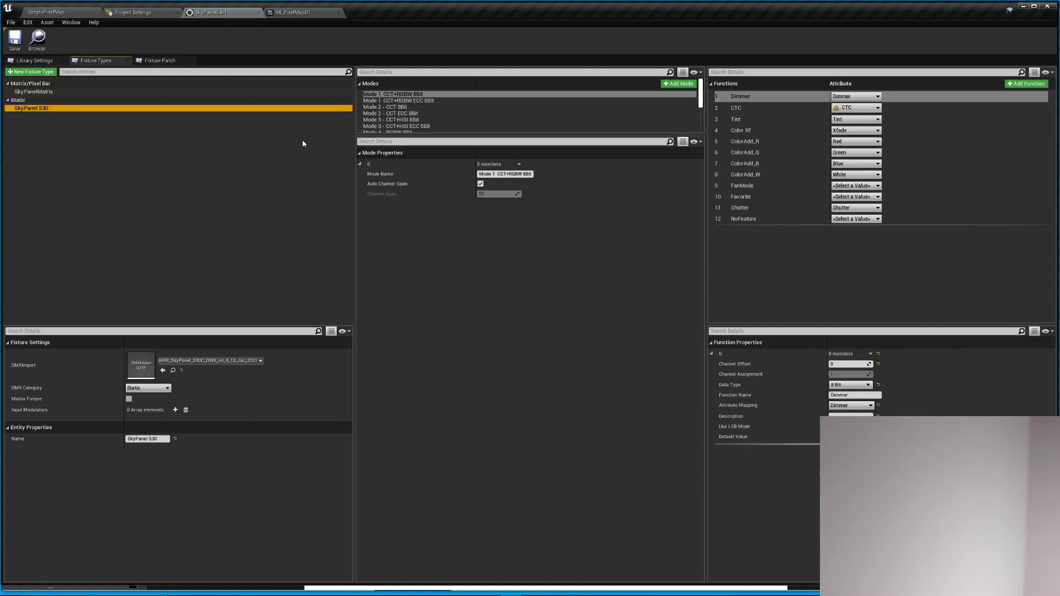
{"action": "left_click", "coordinate": [33, 92]}
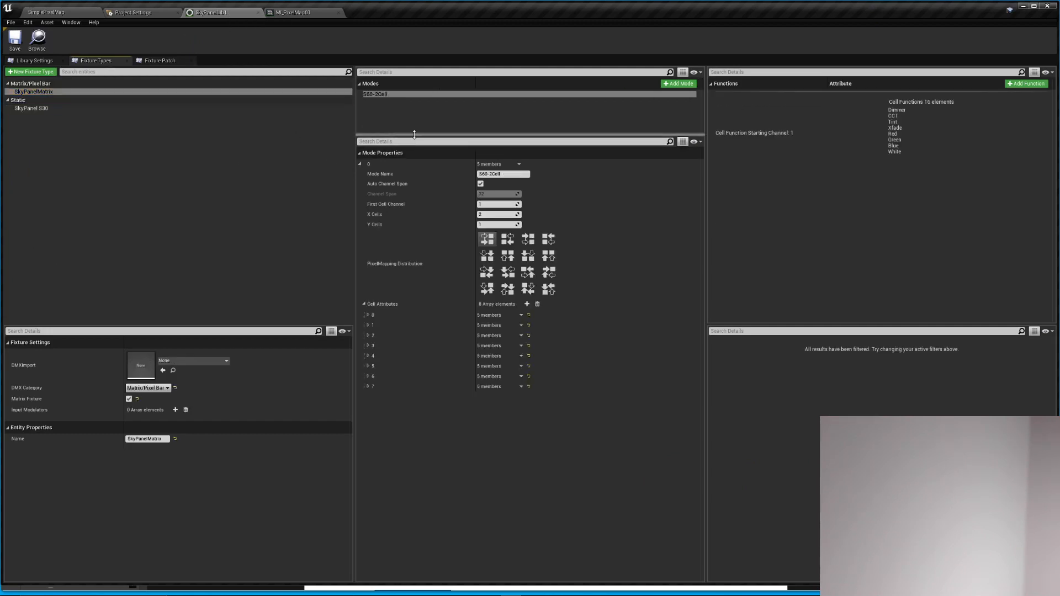
{"action": "left_click_drag", "start_coordinate": [414, 134], "coordinate": [414, 176]}
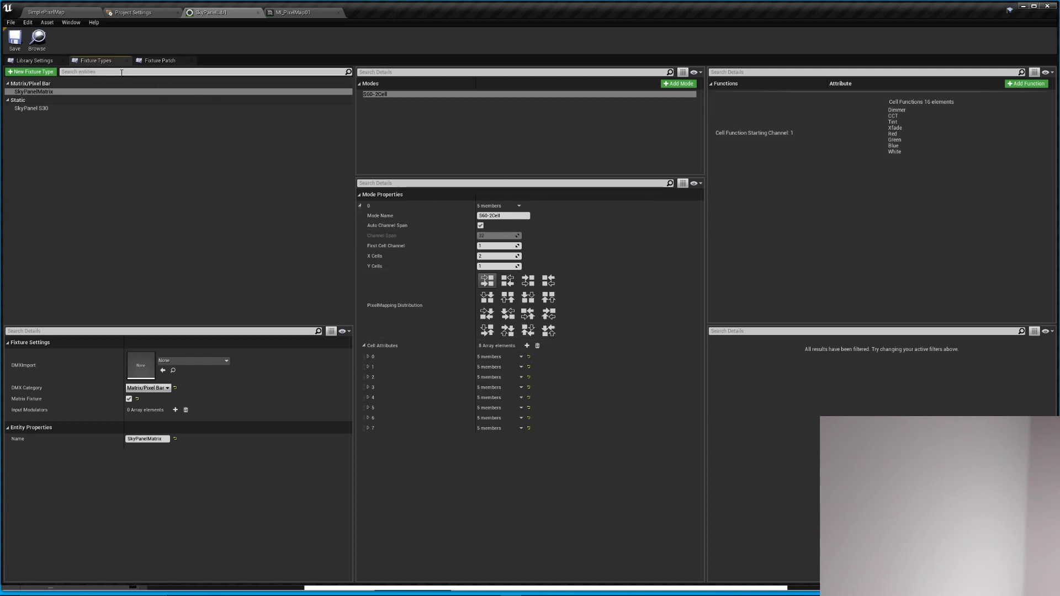
Compare SkyPanelMatrix_1's patch in universe 2 and its cell functions with the Mode 25 light engine tables of the SkyPanel specification in Acrobat Reader
{"action": "left_click", "coordinate": [148, 62]}
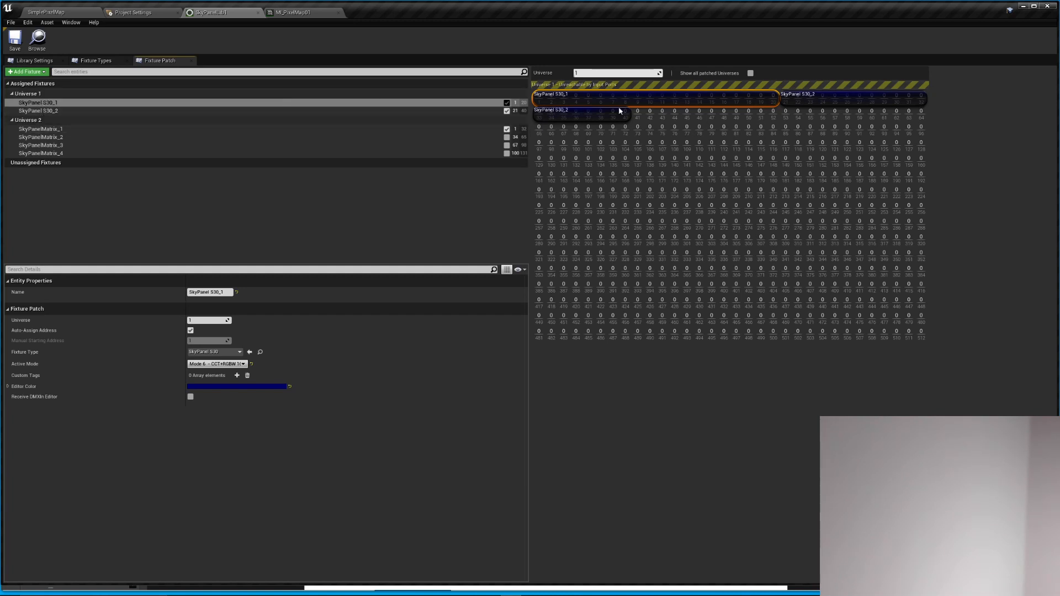
{"action": "left_click", "coordinate": [485, 129]}
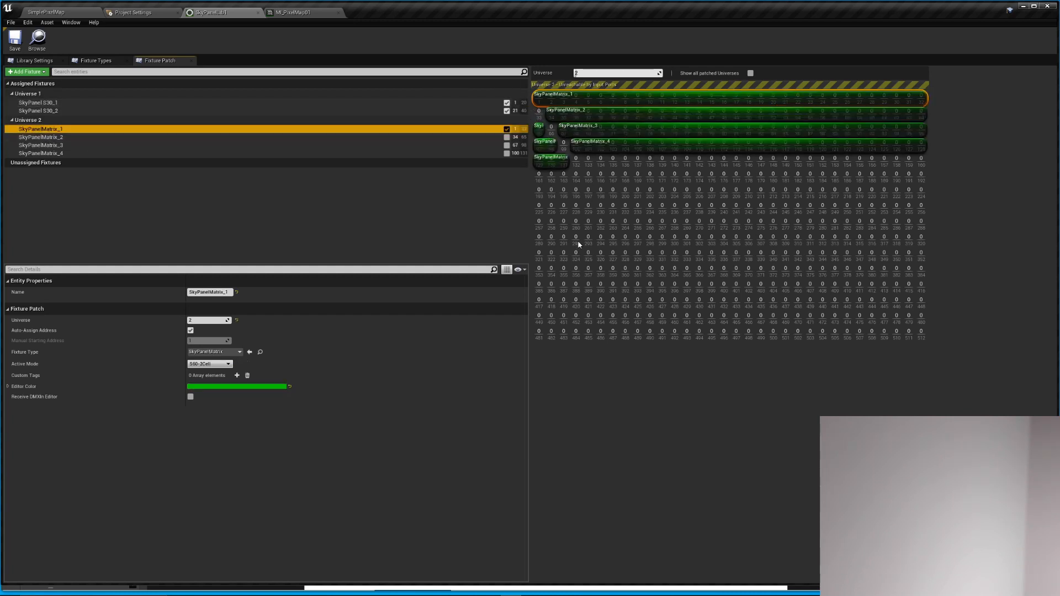
{"action": "left_click", "coordinate": [451, 577]}
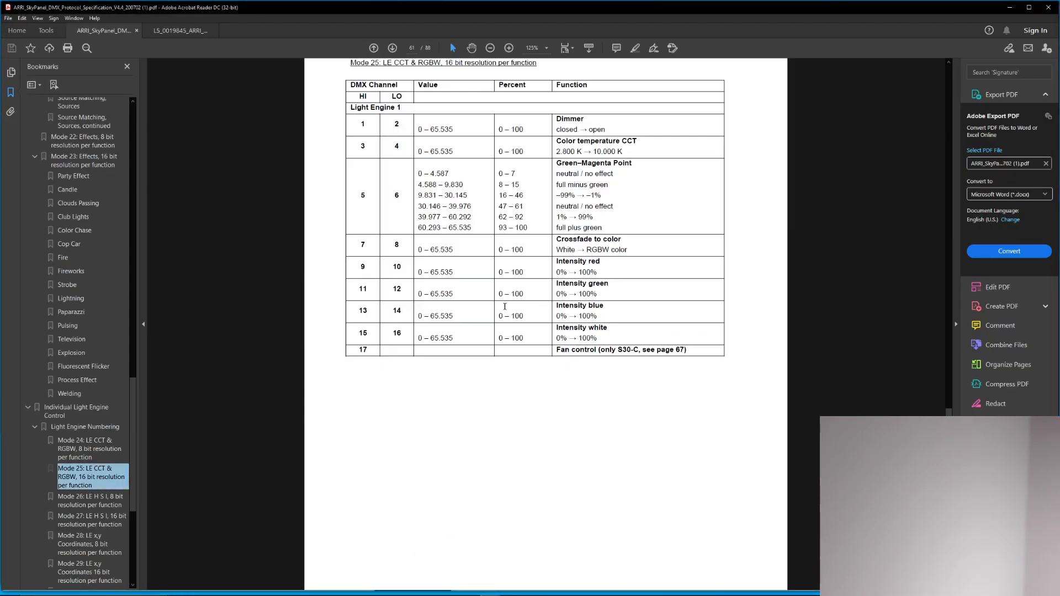
{"action": "scroll", "coordinate": [505, 307], "scroll_direction": "up", "scroll_amount": 2}
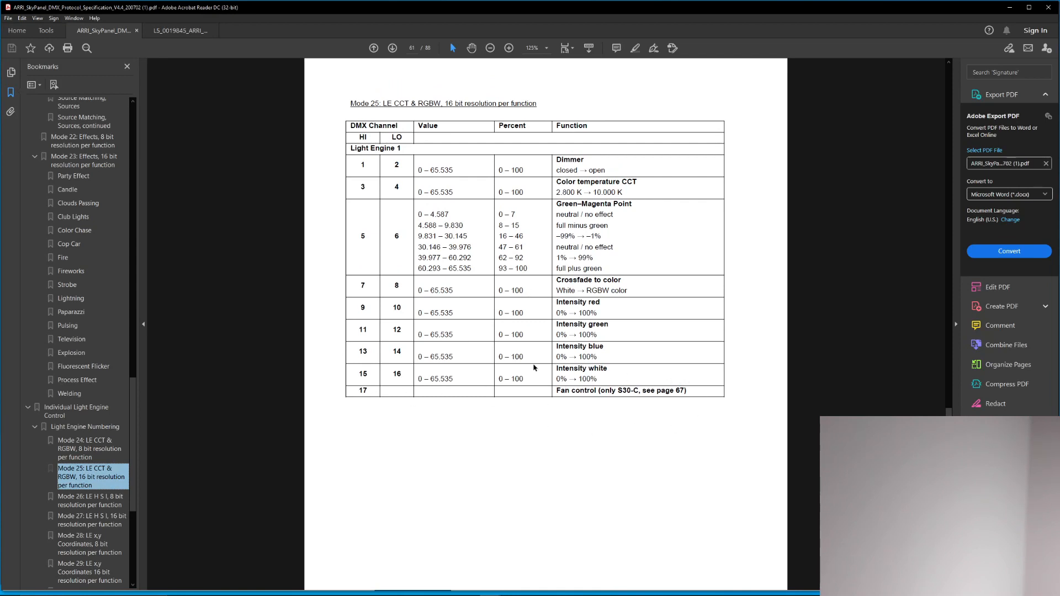
{"action": "scroll", "coordinate": [600, 223], "scroll_direction": "down", "scroll_amount": 10}
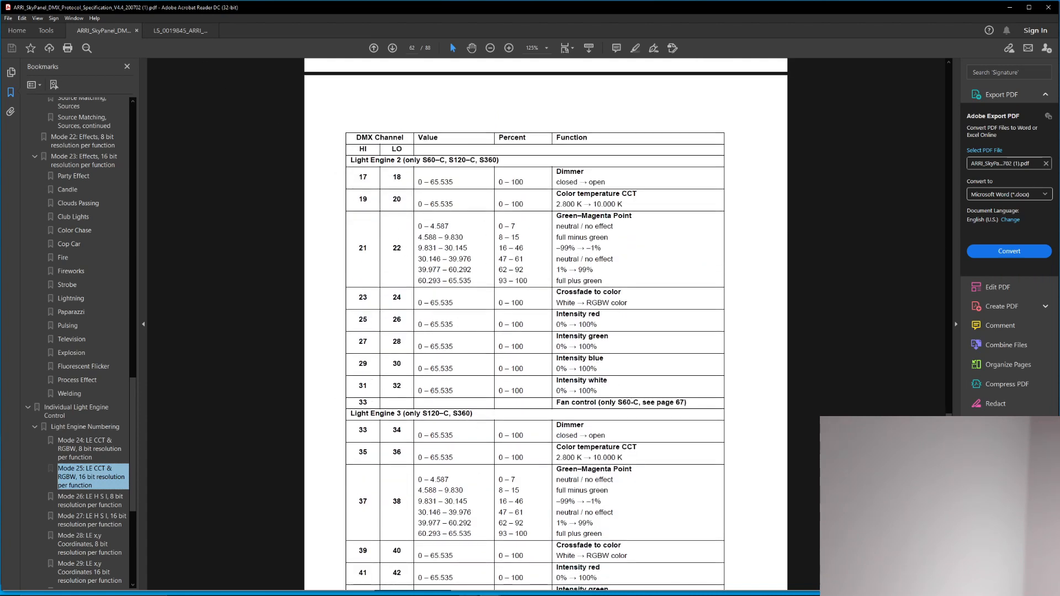
{"action": "key", "text": "alt+Tab"}
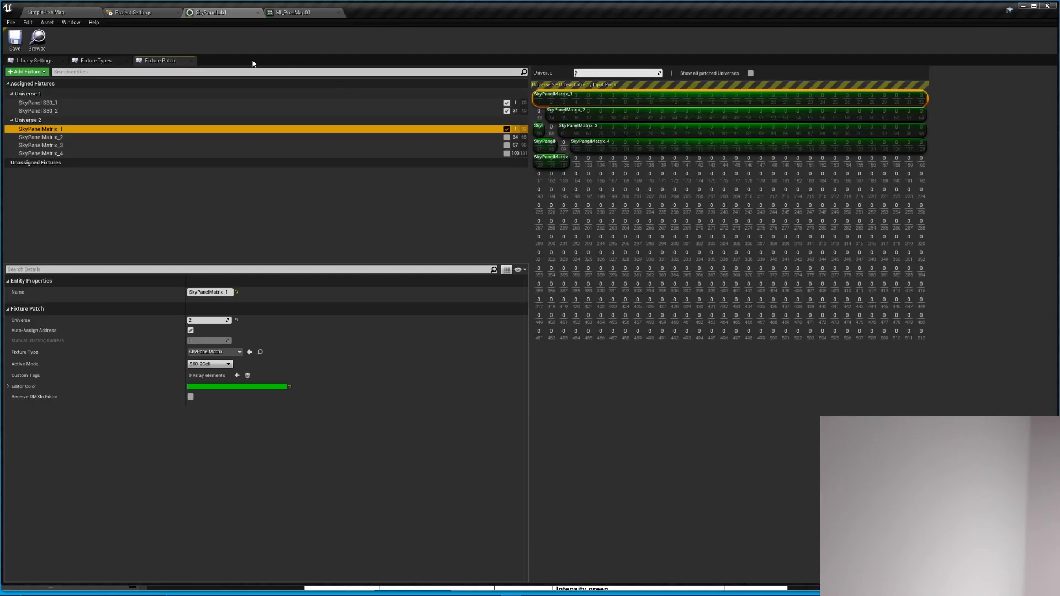
{"action": "left_click", "coordinate": [111, 63]}
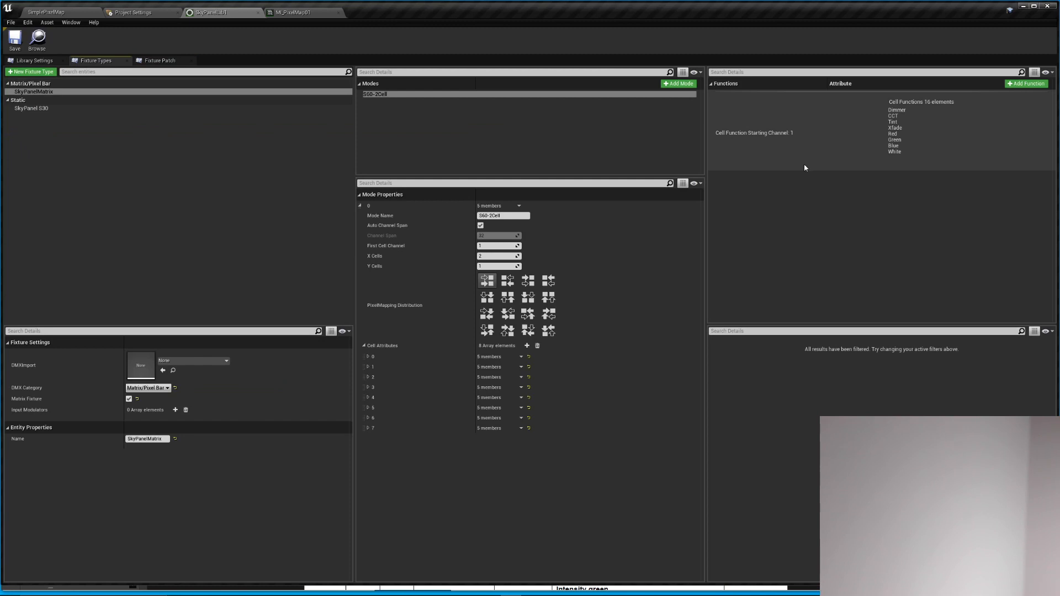
{"action": "left_click", "coordinate": [142, 61]}
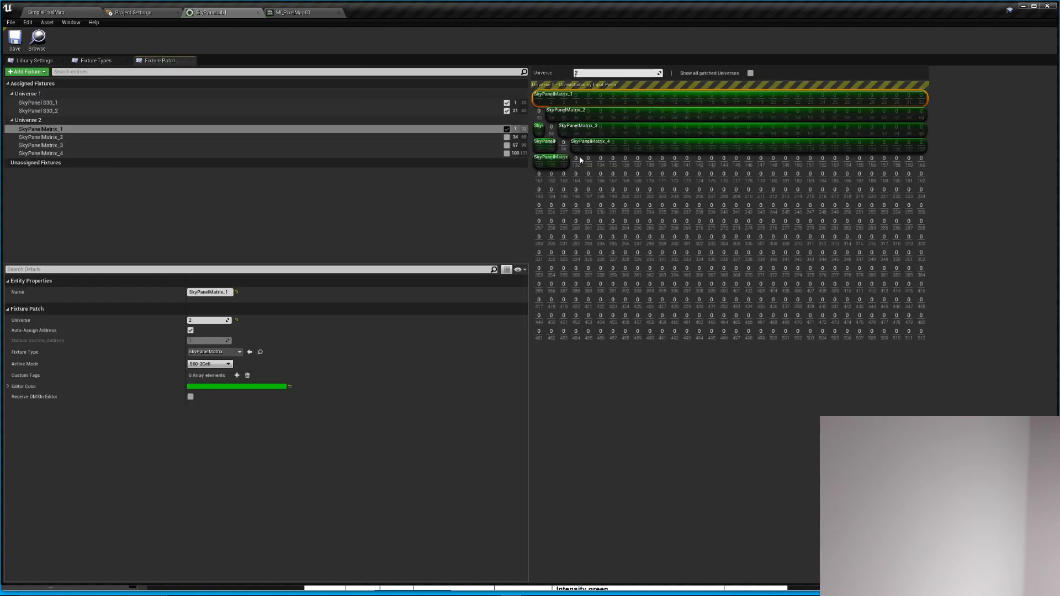
Create a new fixture type in the Static category and add a mode to it
{"action": "left_click", "coordinate": [95, 62]}
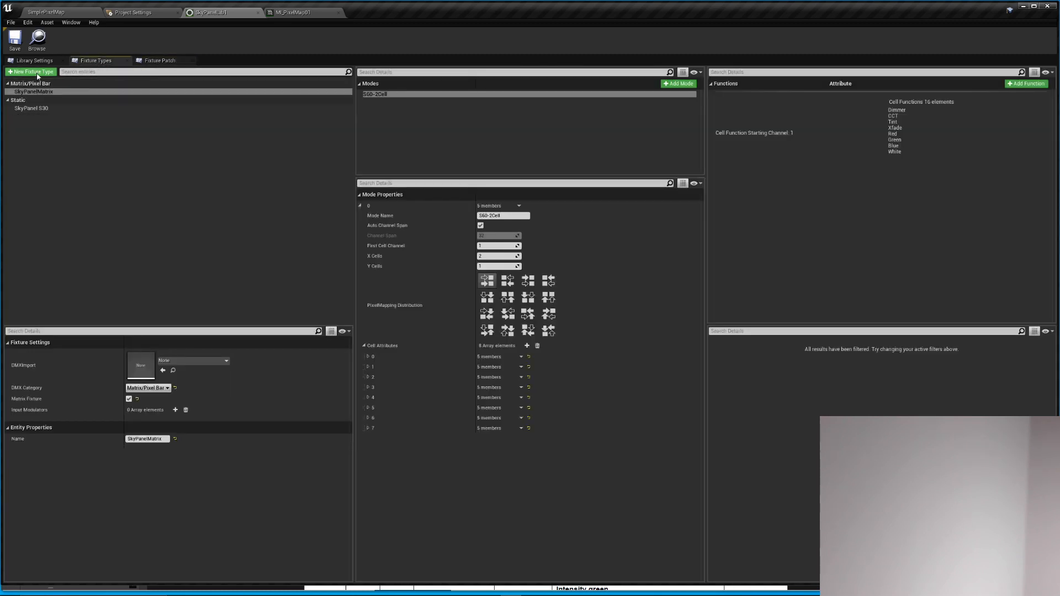
{"action": "left_click", "coordinate": [31, 72]}
{"action": "left_click", "coordinate": [47, 115]}
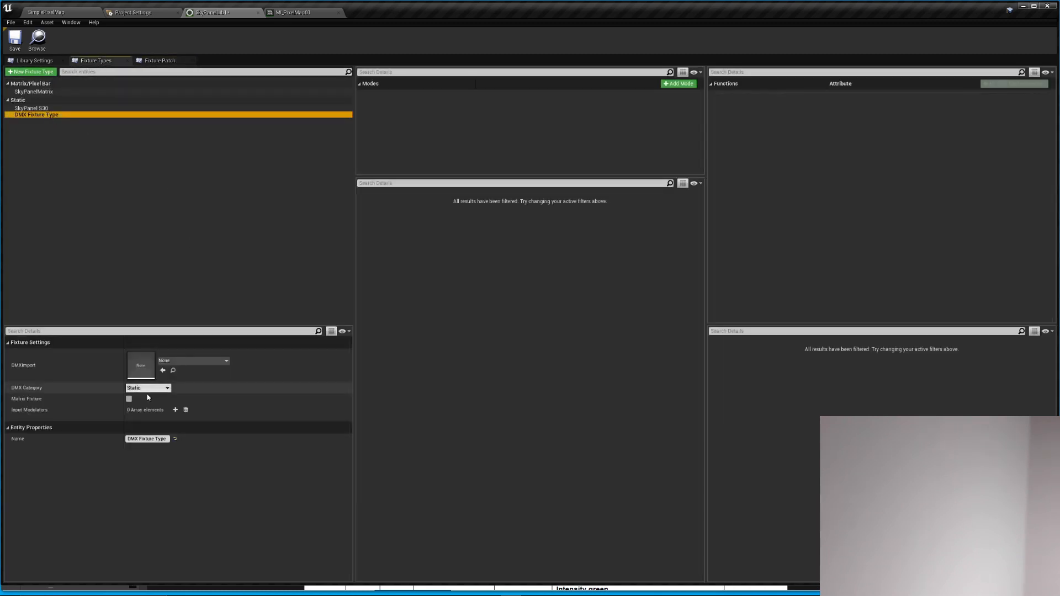
{"action": "left_click", "coordinate": [678, 83]}
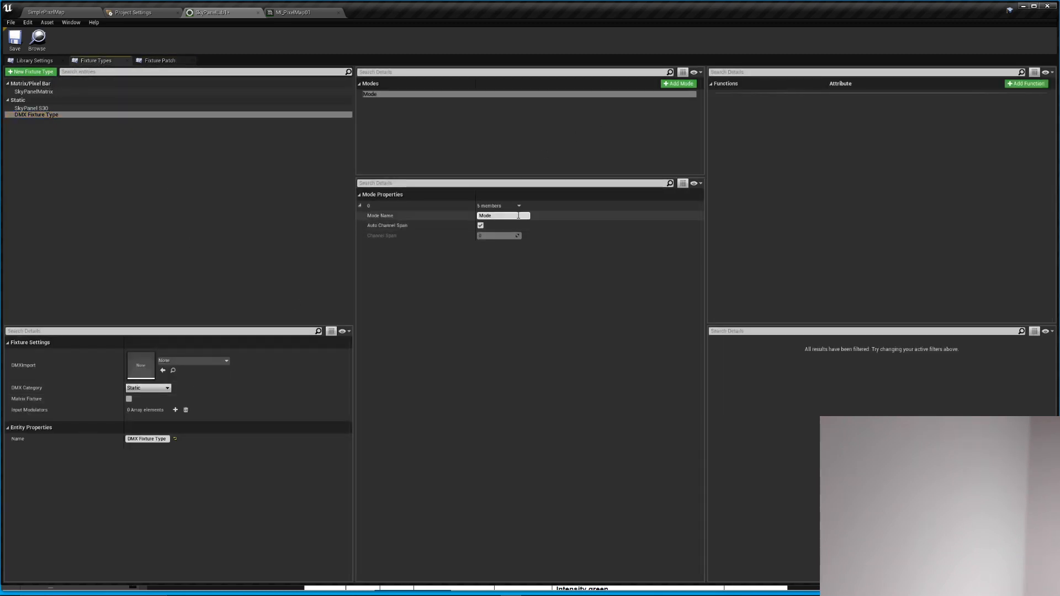
Add a function to the new DMX Fixture Type's mode, map it to Dimmer and save the library
{"action": "left_click", "coordinate": [1026, 84]}
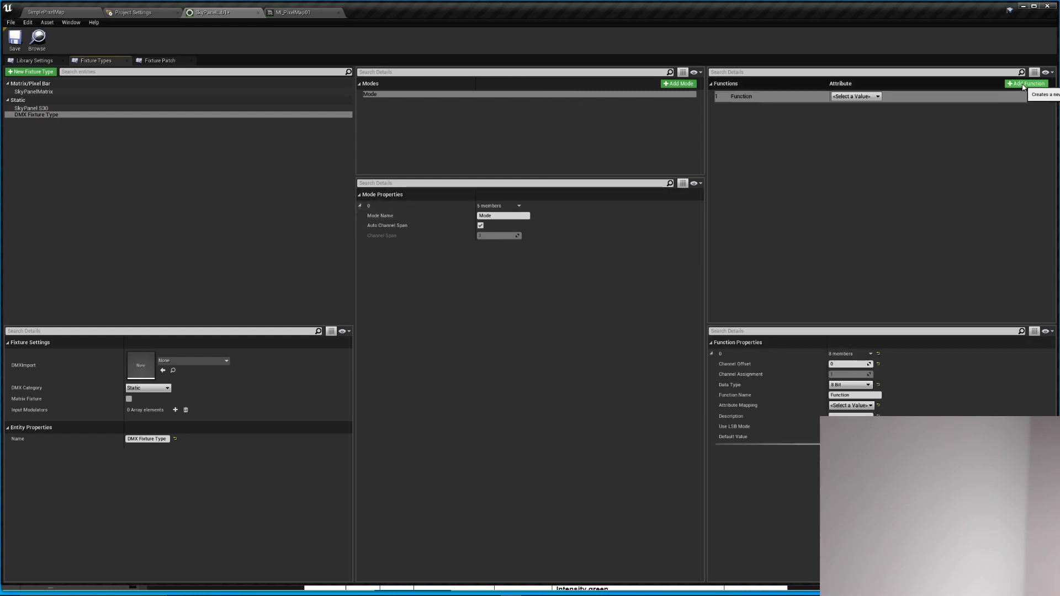
{"action": "left_click", "coordinate": [854, 96]}
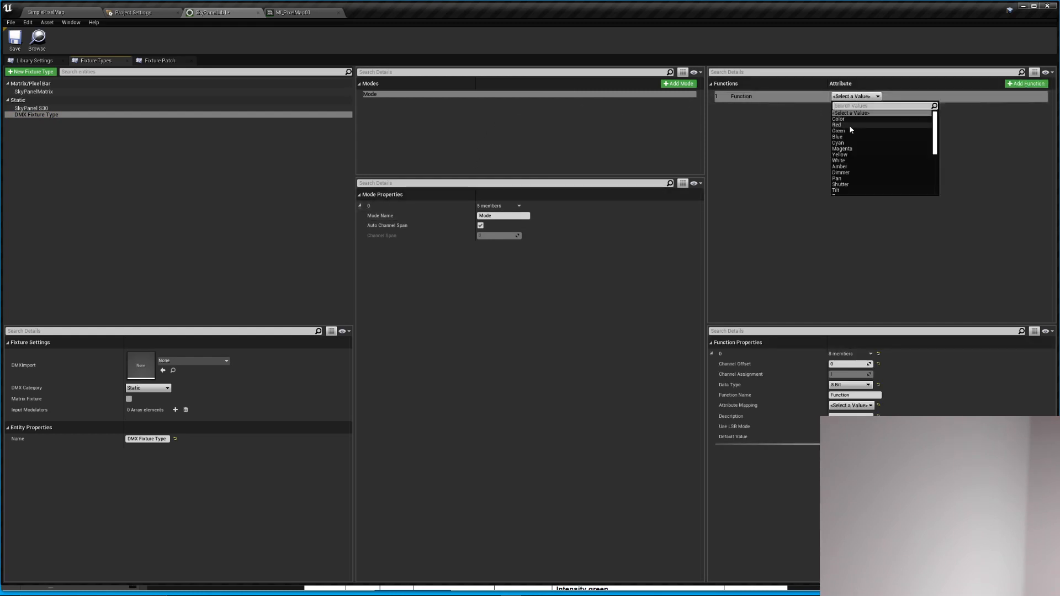
{"action": "left_click", "coordinate": [847, 172]}
{"action": "key", "text": "ctrl+s"}
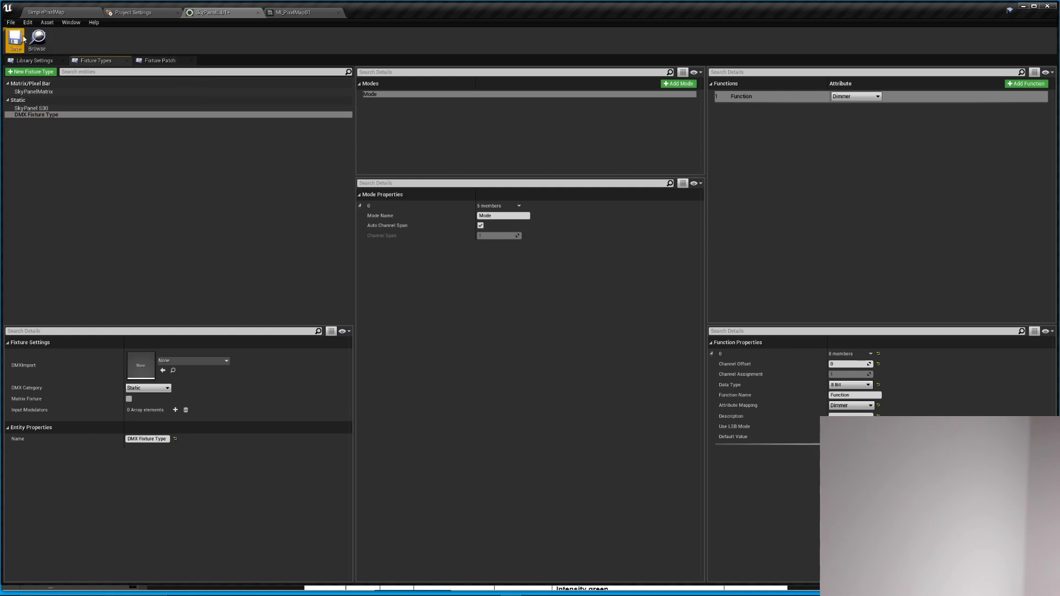
Try patching the DMX Fixture Type in universe 1 at manual starting address 74, and delete the patch
{"action": "left_click", "coordinate": [160, 61]}
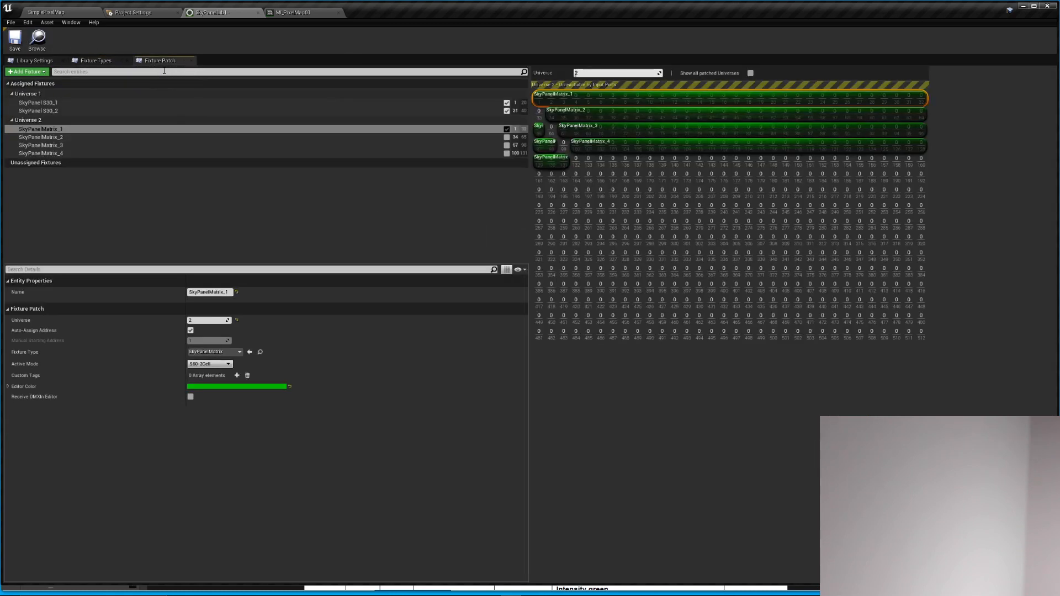
{"action": "left_click", "coordinate": [26, 72]}
{"action": "left_click", "coordinate": [42, 120]}
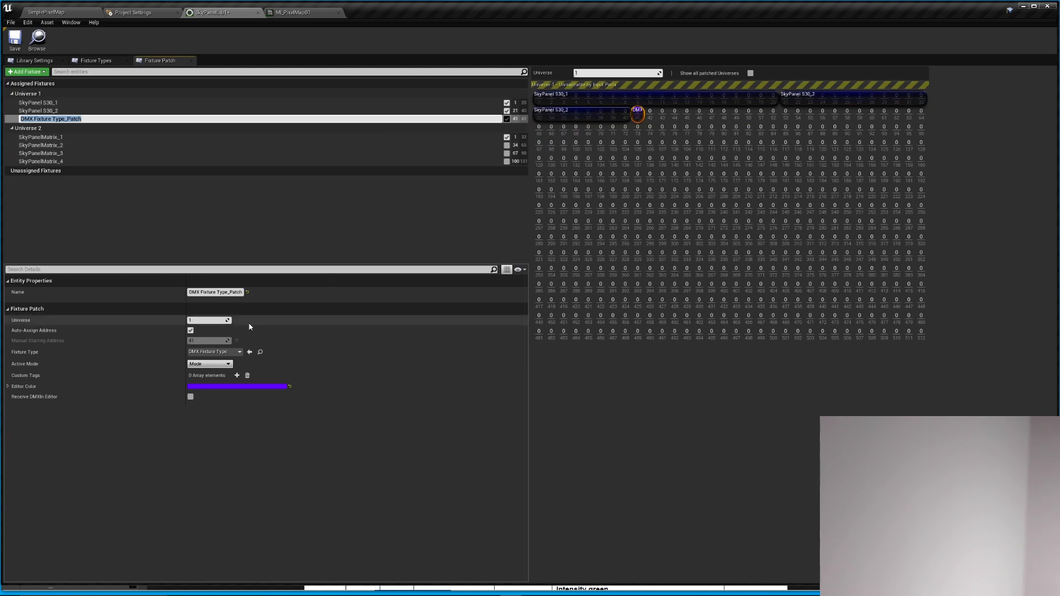
{"action": "left_click", "coordinate": [190, 331]}
{"action": "mouse_move", "coordinate": [637, 112]}
{"action": "left_mouse_down"}
{"action": "mouse_move", "coordinate": [599, 146]}
{"action": "mouse_move", "coordinate": [649, 128]}
{"action": "left_mouse_up"}
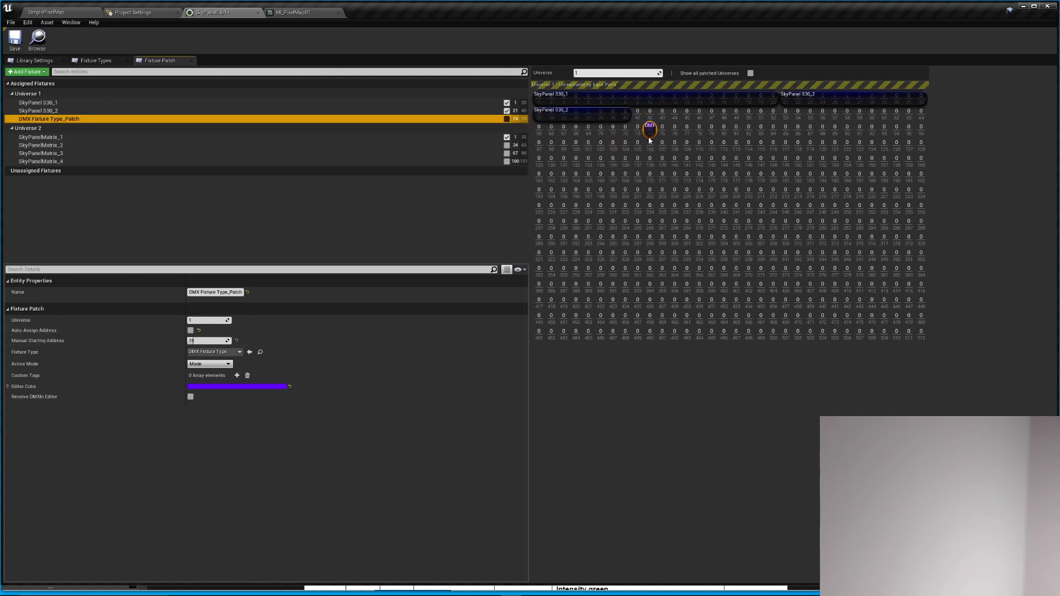
{"action": "key", "text": "Delete"}
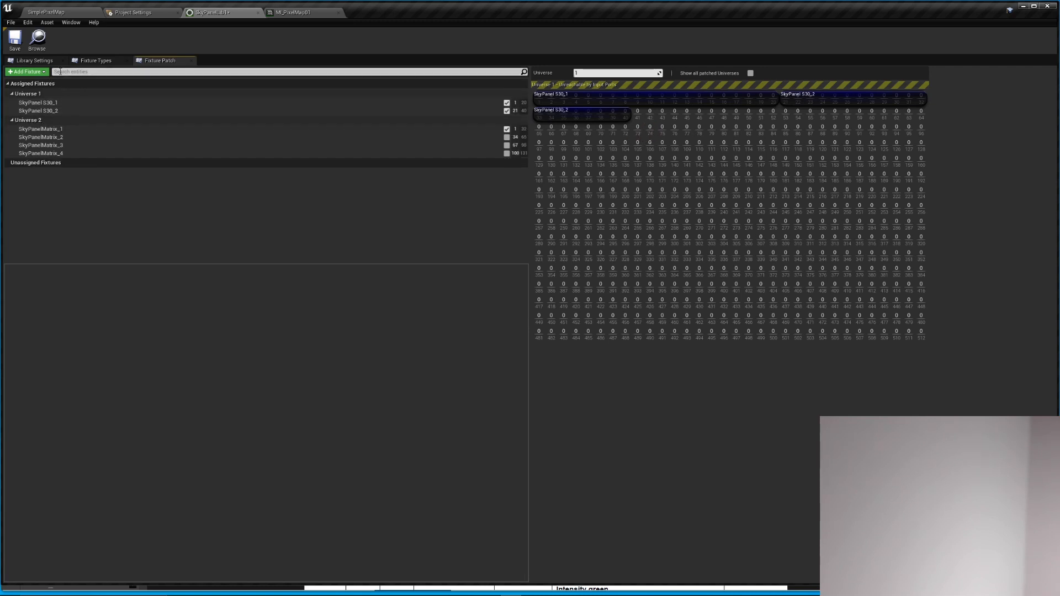
Try patching the DMX Fixture Type in universe 2 at manual starting address 33, delete that patch and save the library
{"action": "left_click", "coordinate": [26, 72]}
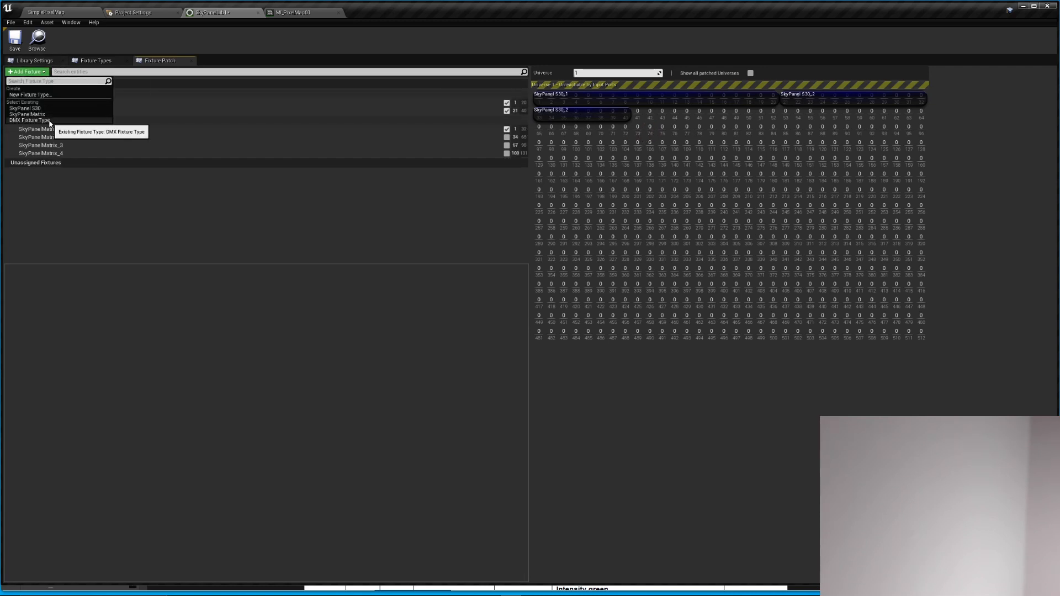
{"action": "left_click", "coordinate": [49, 121]}
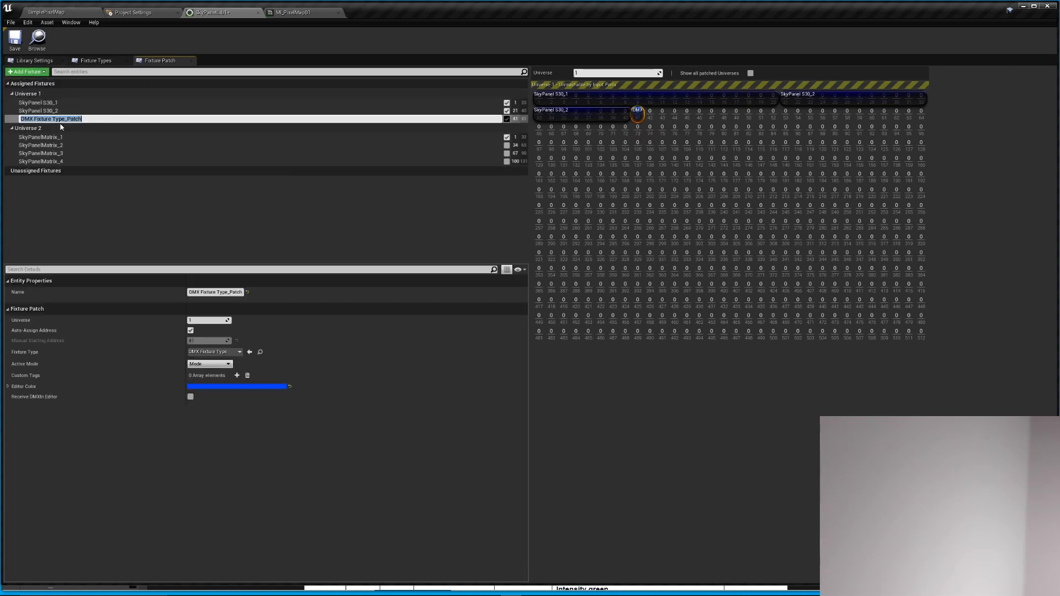
{"action": "left_click", "coordinate": [197, 321]}
{"action": "type", "text": "2"}
{"action": "key", "text": "Return"}
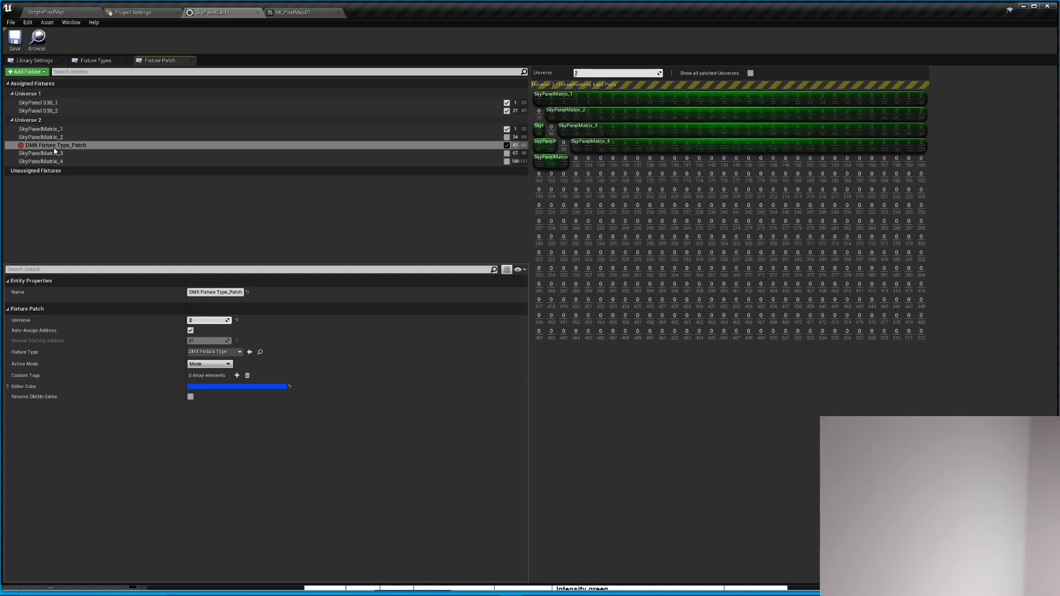
{"action": "left_click", "coordinate": [507, 145]}
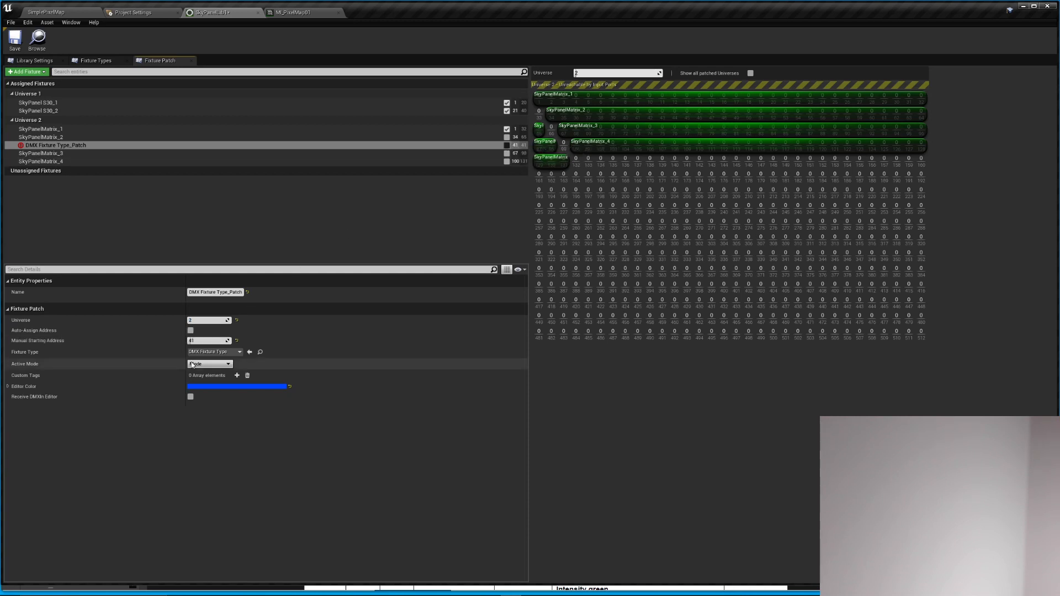
{"action": "left_click_drag", "start_coordinate": [69, 146], "coordinate": [545, 125]}
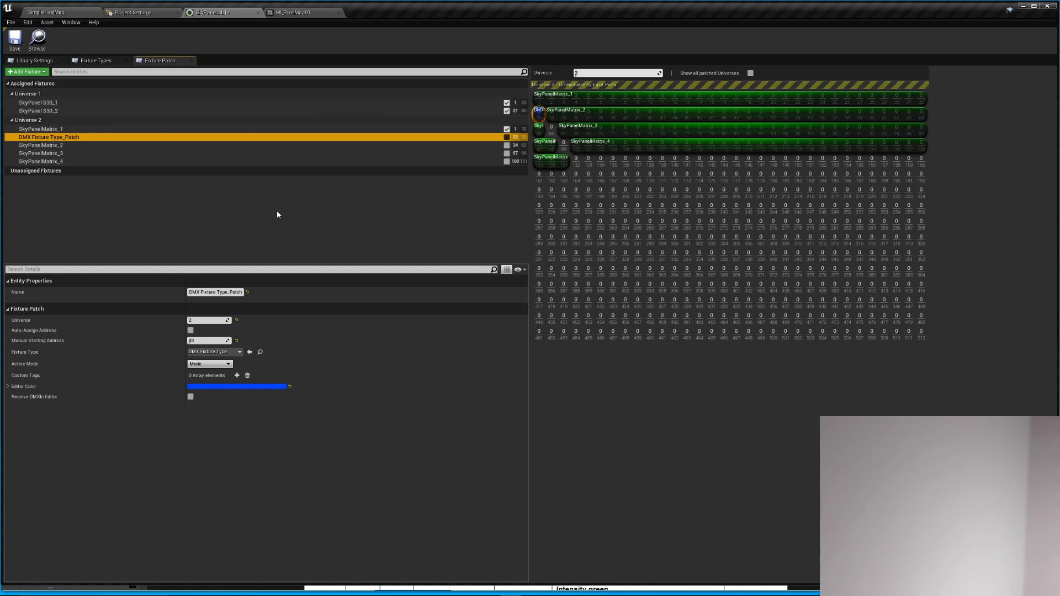
{"action": "key", "text": "Delete"}
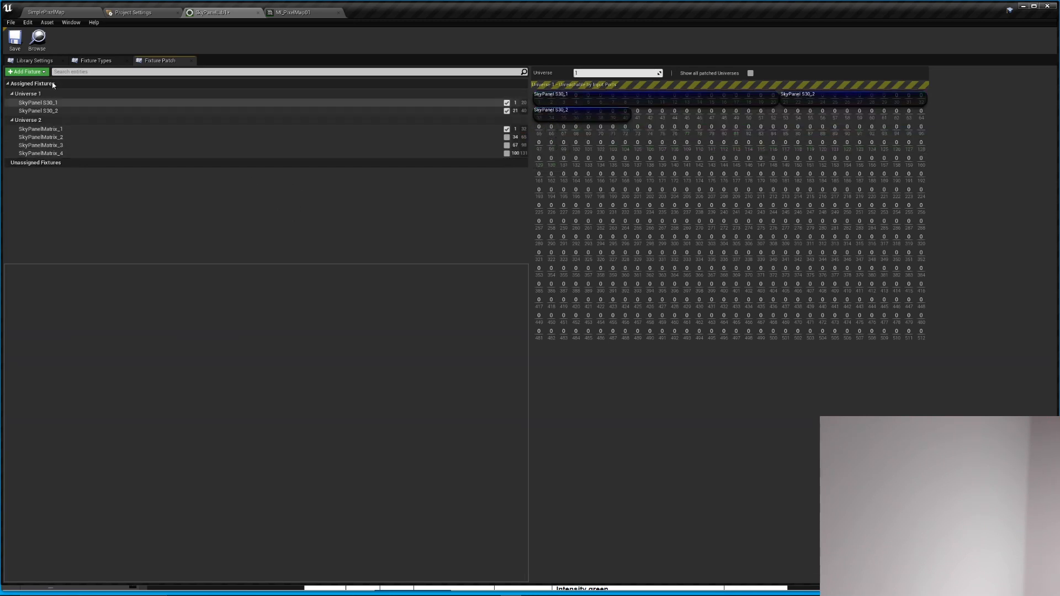
{"action": "left_click", "coordinate": [14, 40]}
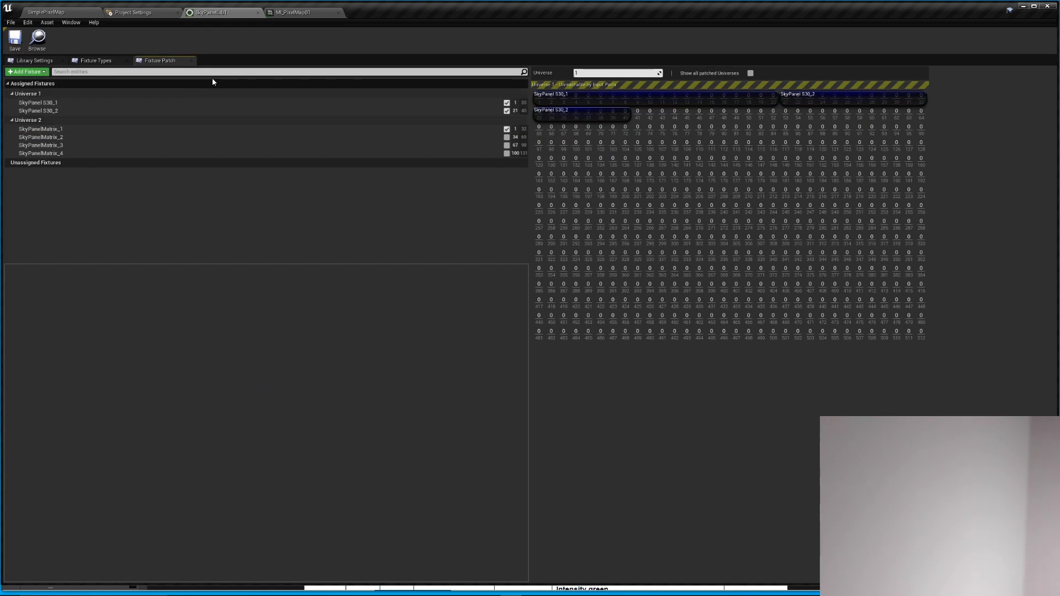
Review the new fixture type's setup, SkyPanelMatrix_1's patch in universe 2 and the MI_PixelMap01 asset
{"action": "left_click", "coordinate": [97, 60]}
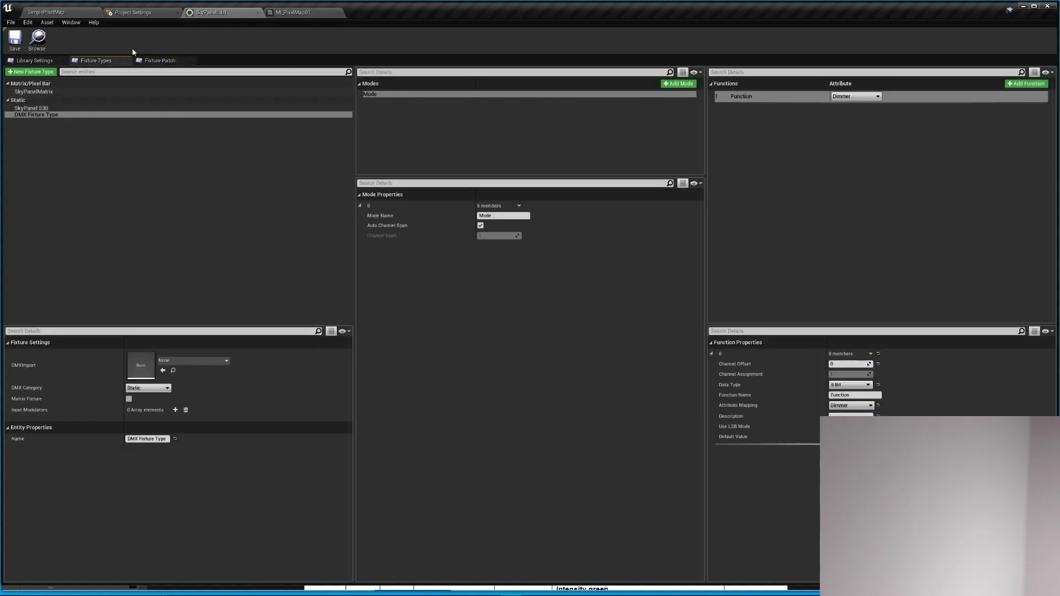
{"action": "left_click", "coordinate": [159, 61]}
{"action": "left_click", "coordinate": [78, 129]}
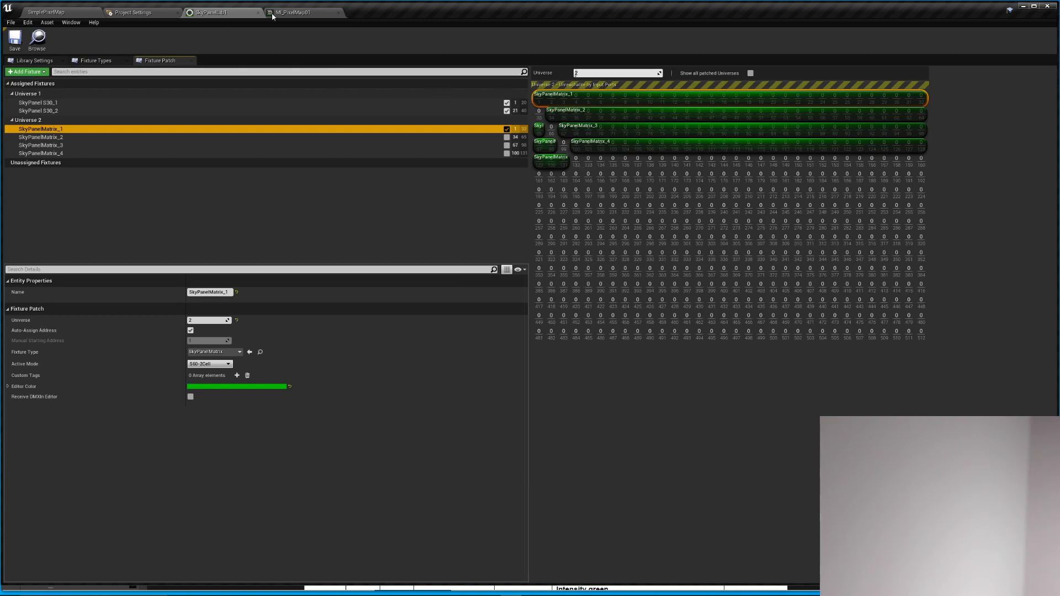
{"action": "left_click", "coordinate": [289, 13]}
Return to the SimplePixelMap level and open the DMX Channel Monitor
{"action": "left_click", "coordinate": [40, 12]}
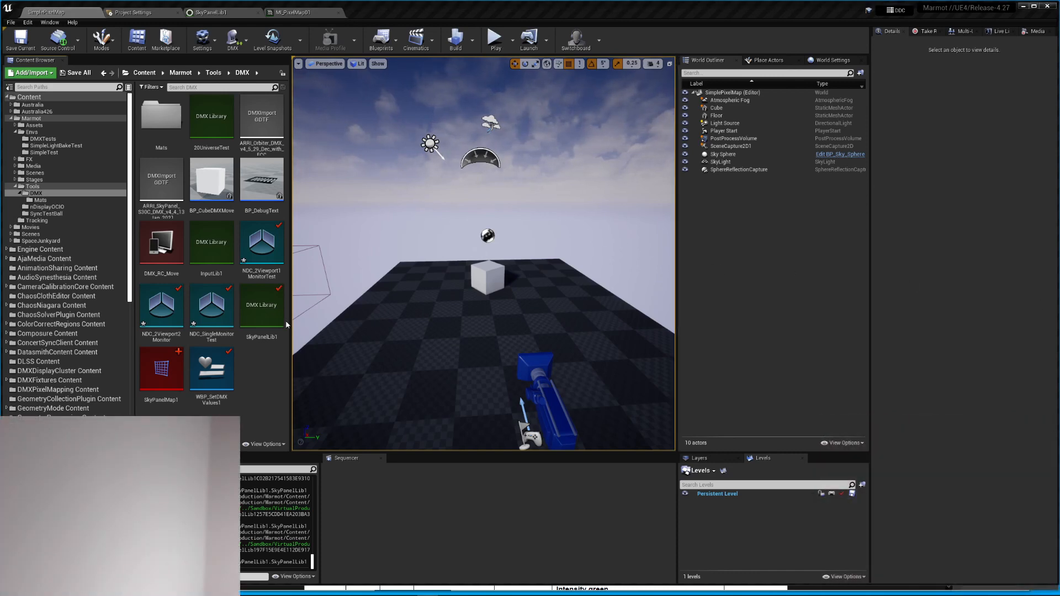
{"action": "left_click", "coordinate": [233, 37]}
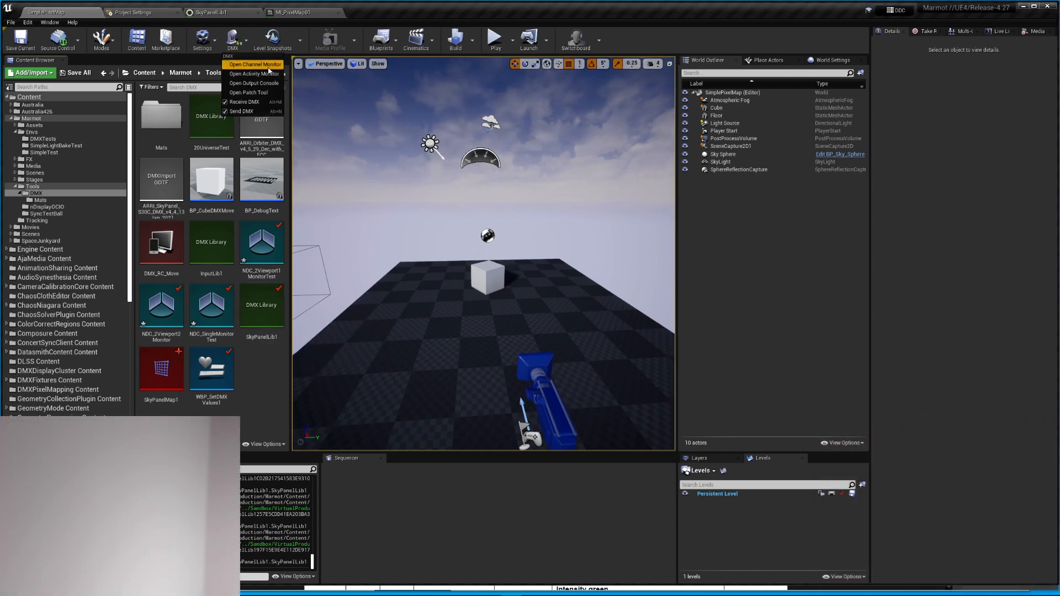
{"action": "left_click", "coordinate": [273, 67]}
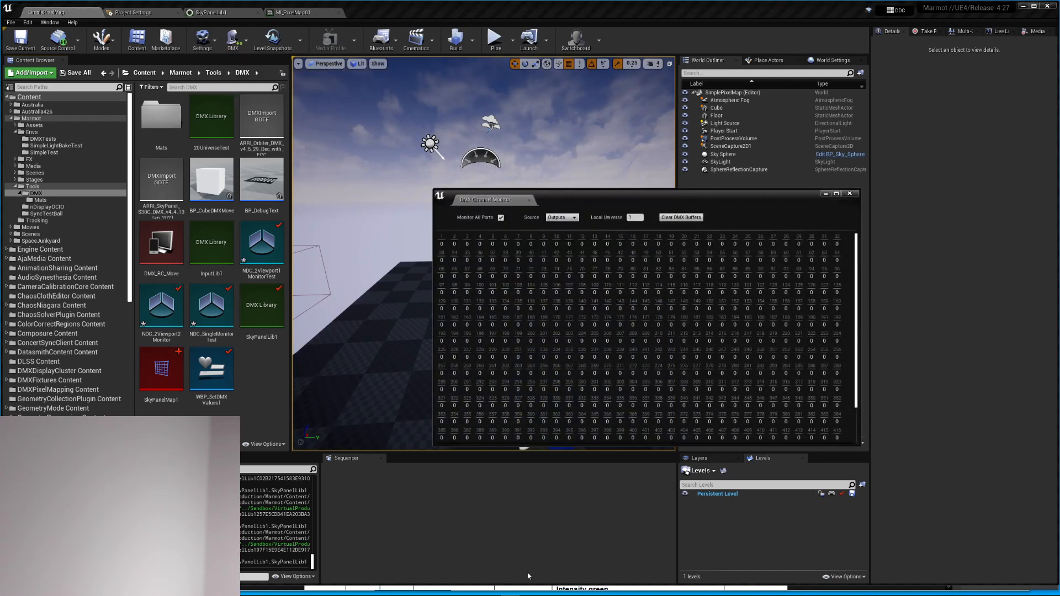
Switch to the SkyPanel's web interface in the browser and set its Art-Net universe to 1, returning to Unreal Editor
{"action": "left_click", "coordinate": [320, 595]}
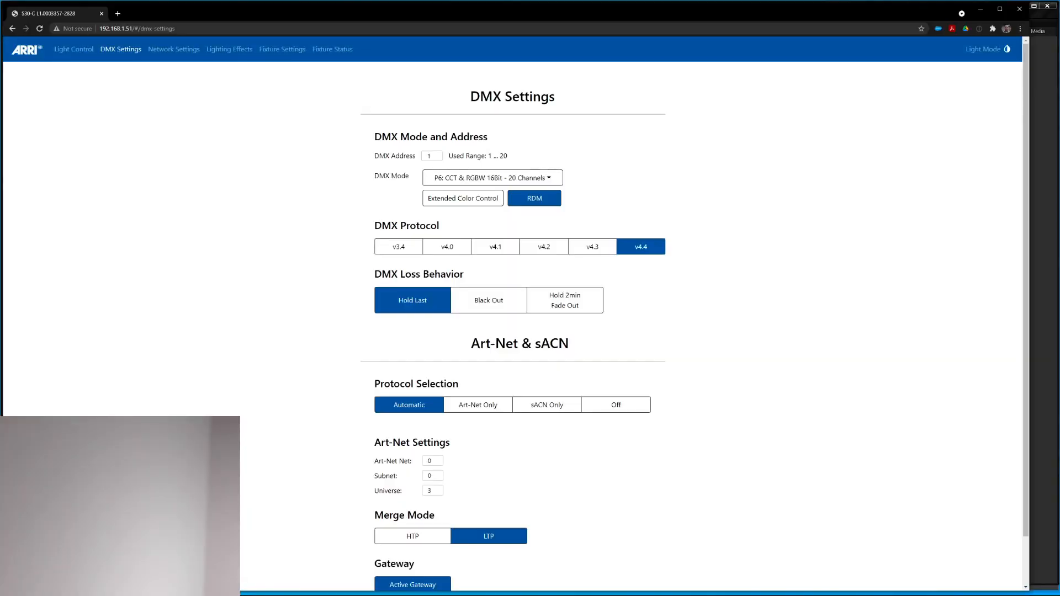
{"action": "left_click", "coordinate": [440, 492]}
{"action": "key", "text": "Return"}
{"action": "left_click", "coordinate": [493, 586]}
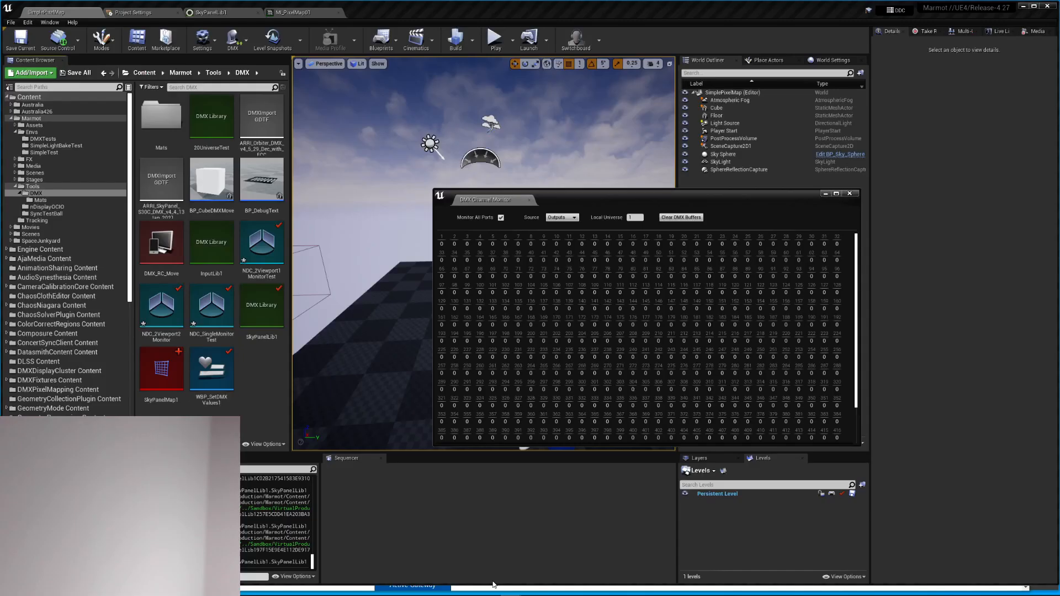
Close the DMX Channel Monitor and open the DMX Output Console
{"action": "left_click", "coordinate": [849, 194]}
{"action": "left_click", "coordinate": [232, 39]}
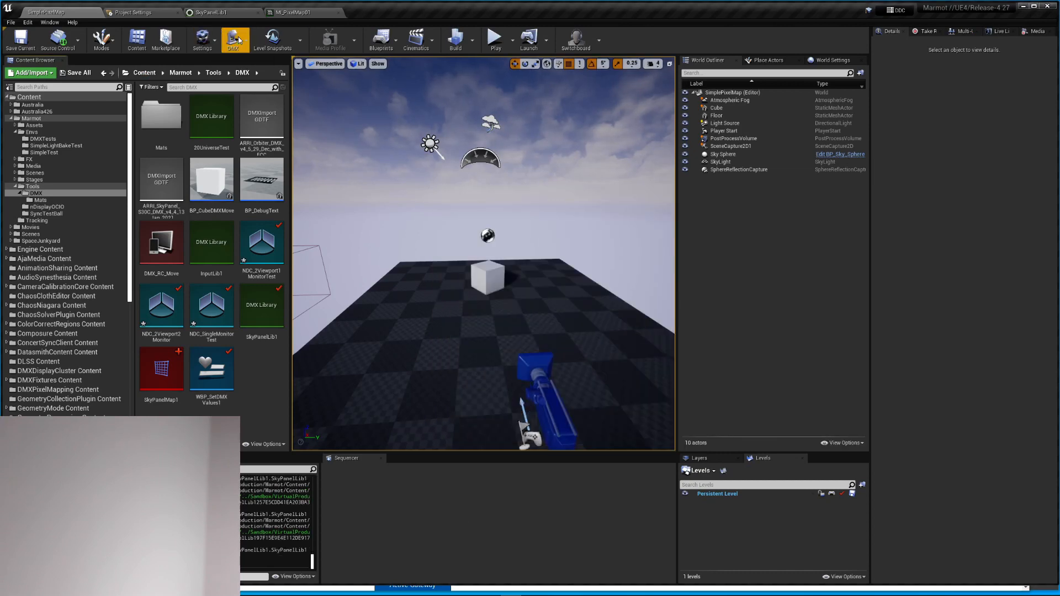
{"action": "left_click", "coordinate": [254, 83]}
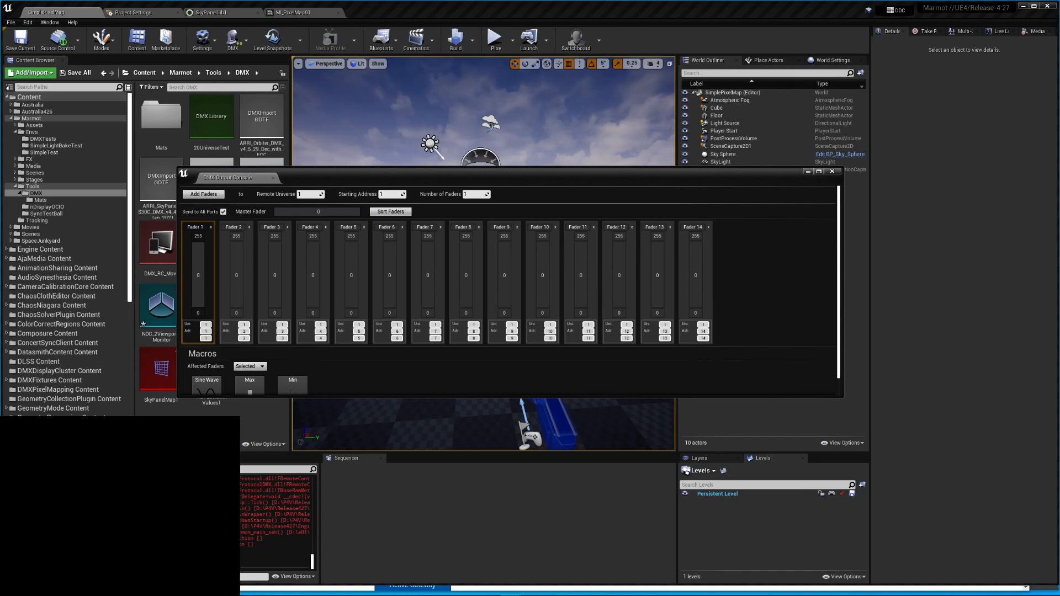
Check the light control values, Art-Net reception and DMX channels in the SkyPanel's web interface, and close Unreal's DMX Output Console
{"action": "key", "text": "alt+Tab"}
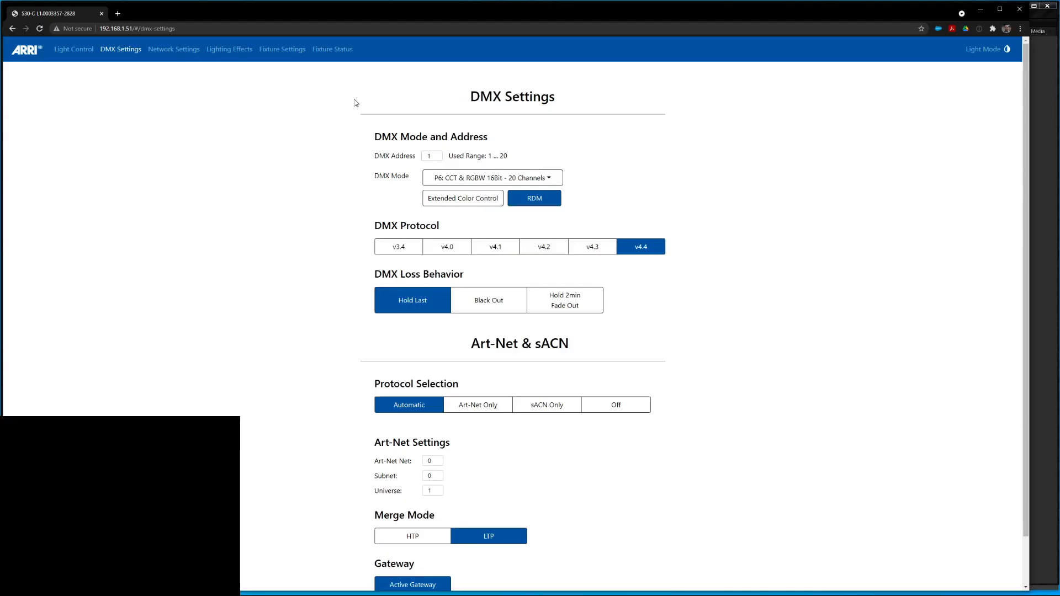
{"action": "left_click", "coordinate": [67, 52]}
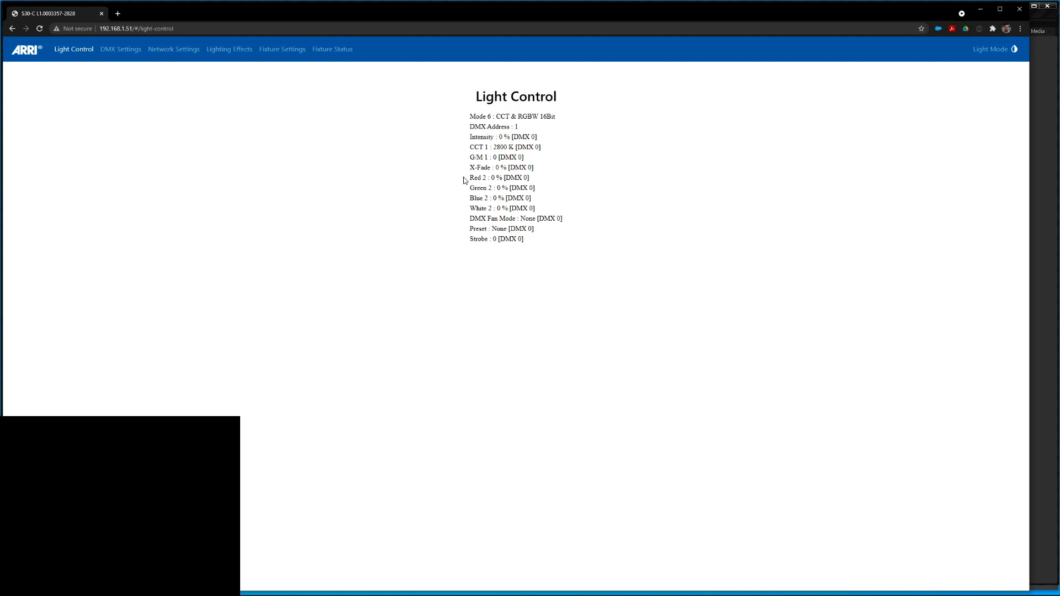
{"action": "left_click", "coordinate": [331, 48]}
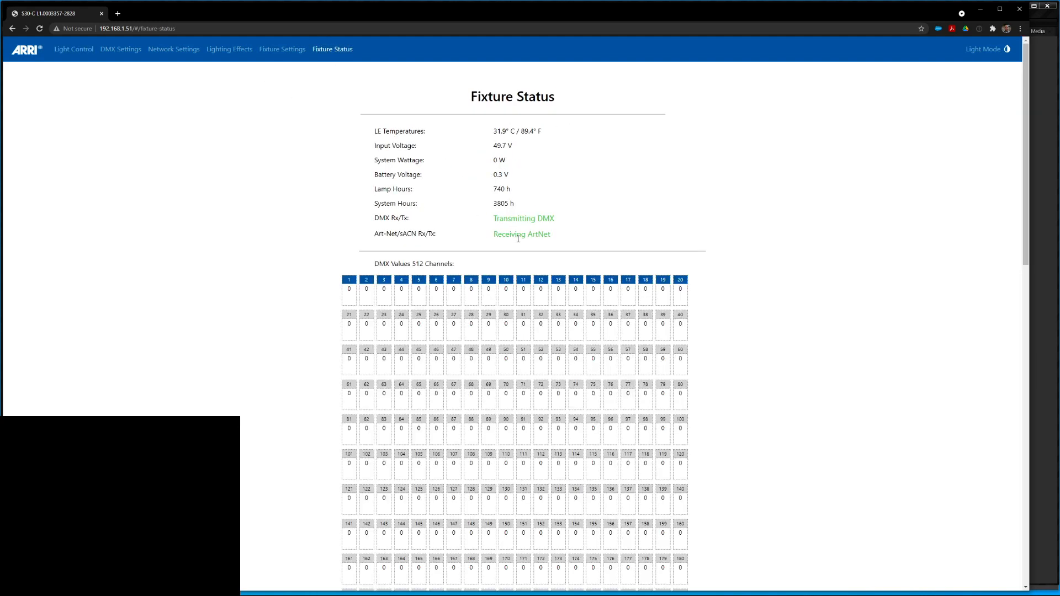
{"action": "left_click_drag", "start_coordinate": [494, 232], "coordinate": [551, 239]}
{"action": "left_click", "coordinate": [527, 296]}
{"action": "scroll", "coordinate": [746, 300], "scroll_direction": "down", "scroll_amount": 6}
{"action": "scroll", "coordinate": [742, 310], "scroll_direction": "up", "scroll_amount": 5}
{"action": "left_click", "coordinate": [89, 59]}
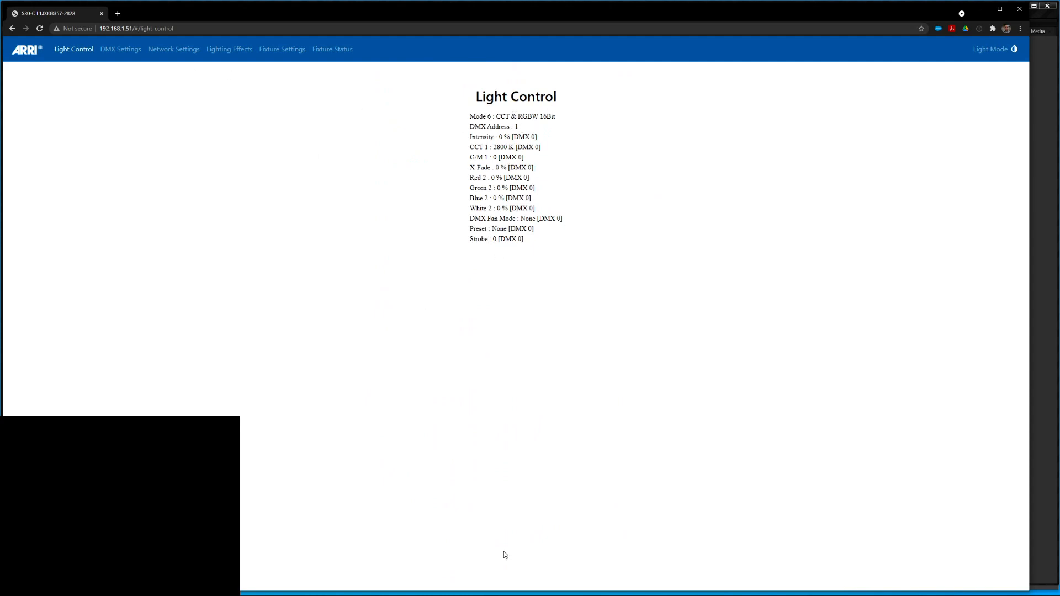
{"action": "left_click", "coordinate": [528, 568]}
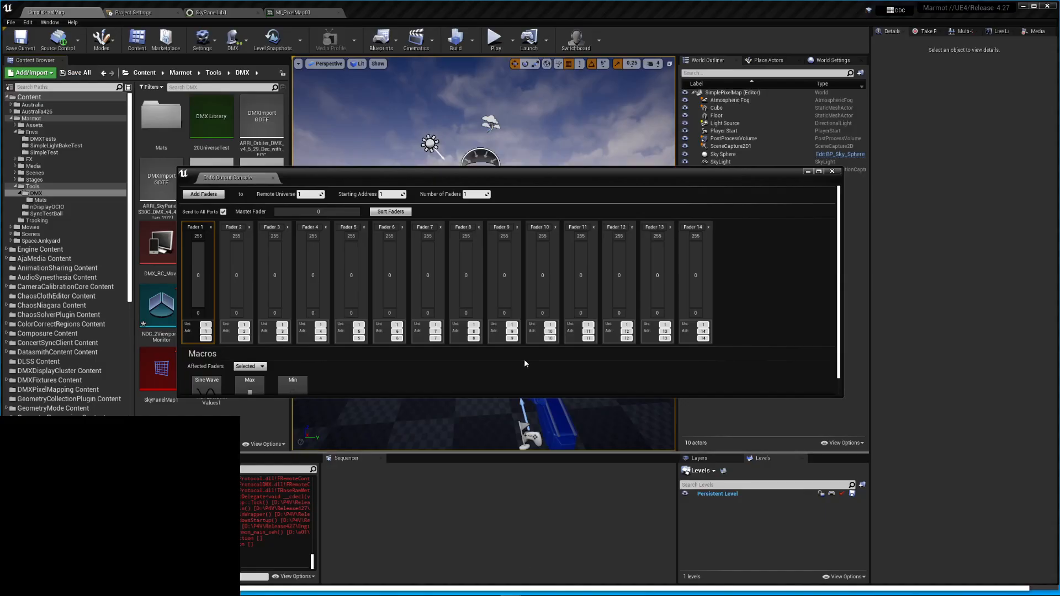
{"action": "left_click", "coordinate": [832, 171]}
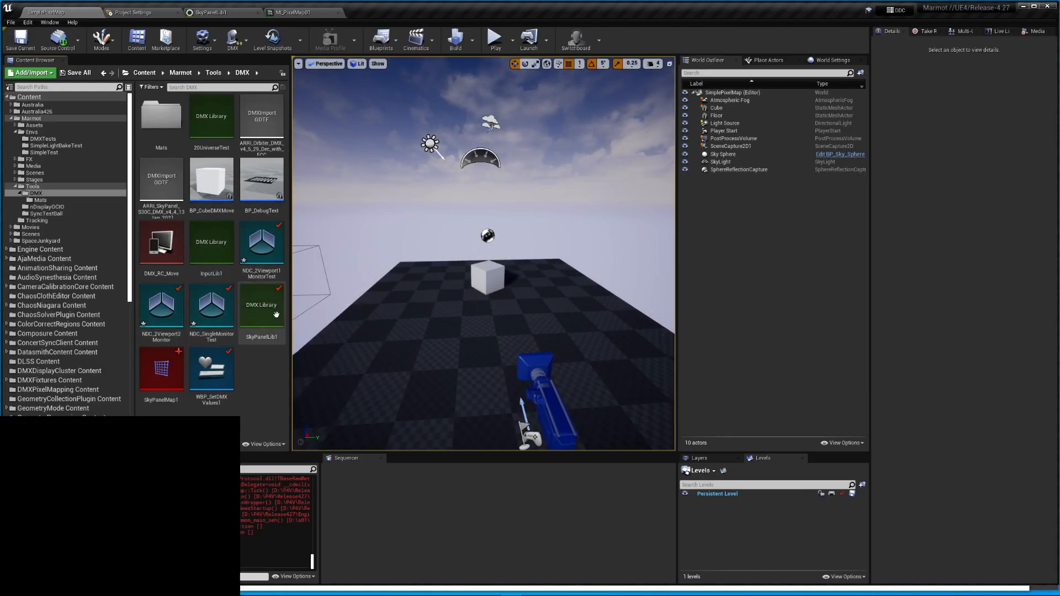
Create a DMX pixel mapping asset named SkyPanel2 in the Marmot/Tools/DMX folder
{"action": "right_click", "coordinate": [256, 366]}
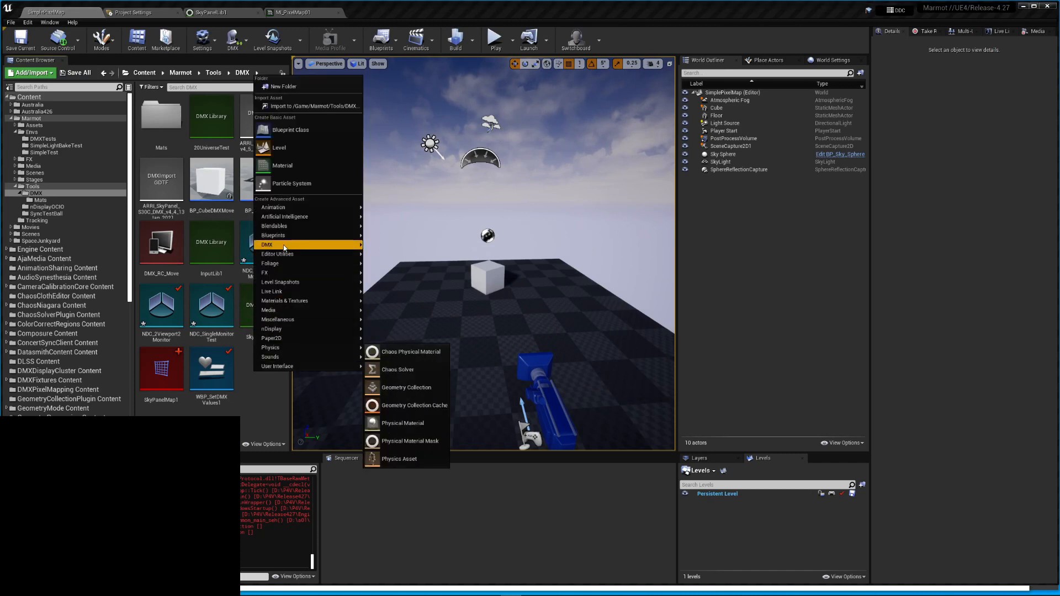
{"action": "mouse_move", "coordinate": [294, 250]}
{"action": "left_click", "coordinate": [399, 267]}
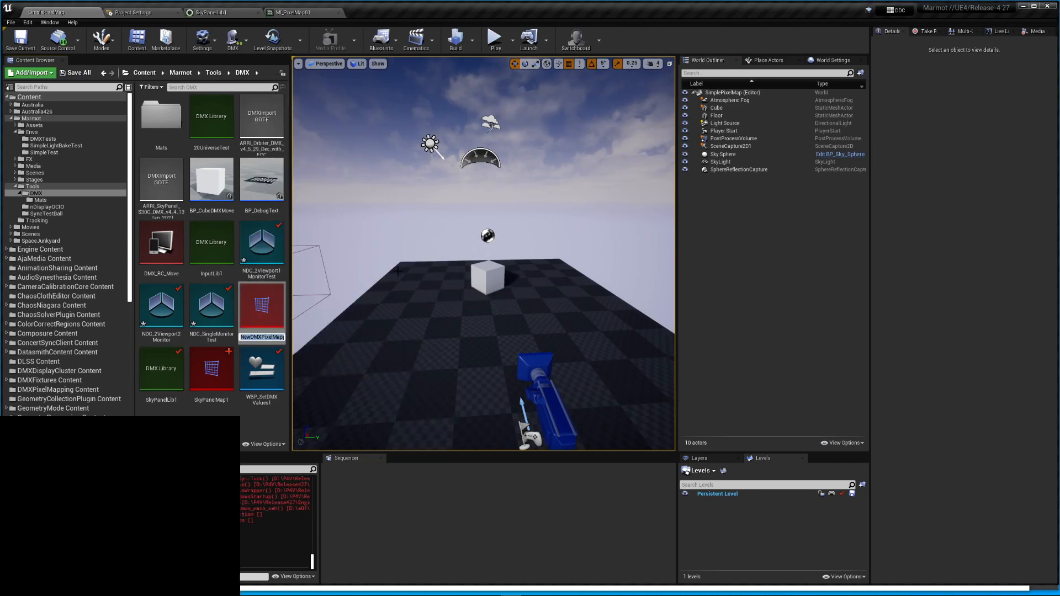
{"action": "type", "text": "SkyPanel"}
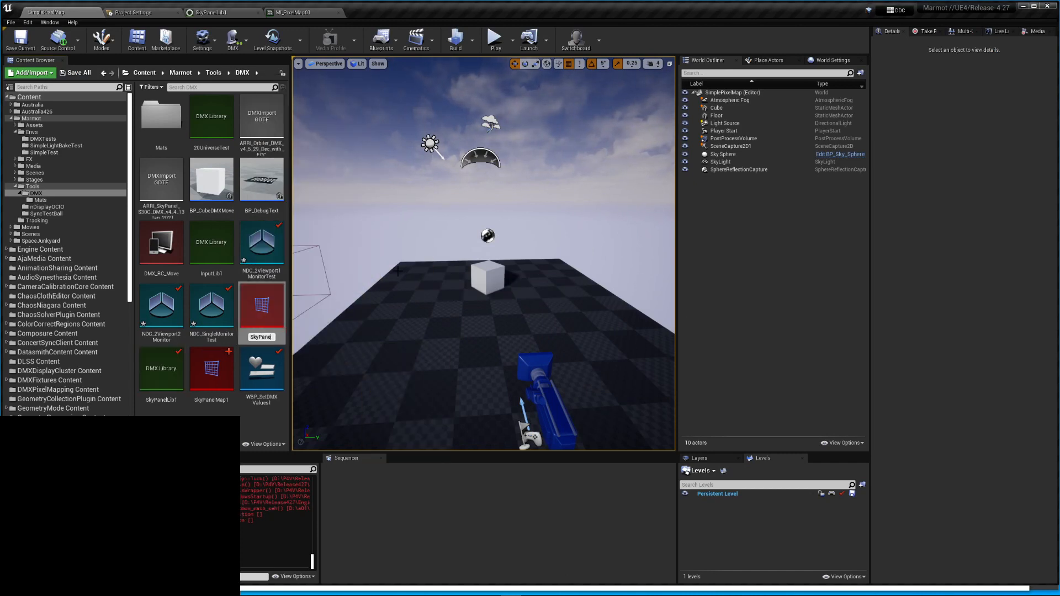
{"action": "type", "text": "2"}
{"action": "key", "text": "Return"}
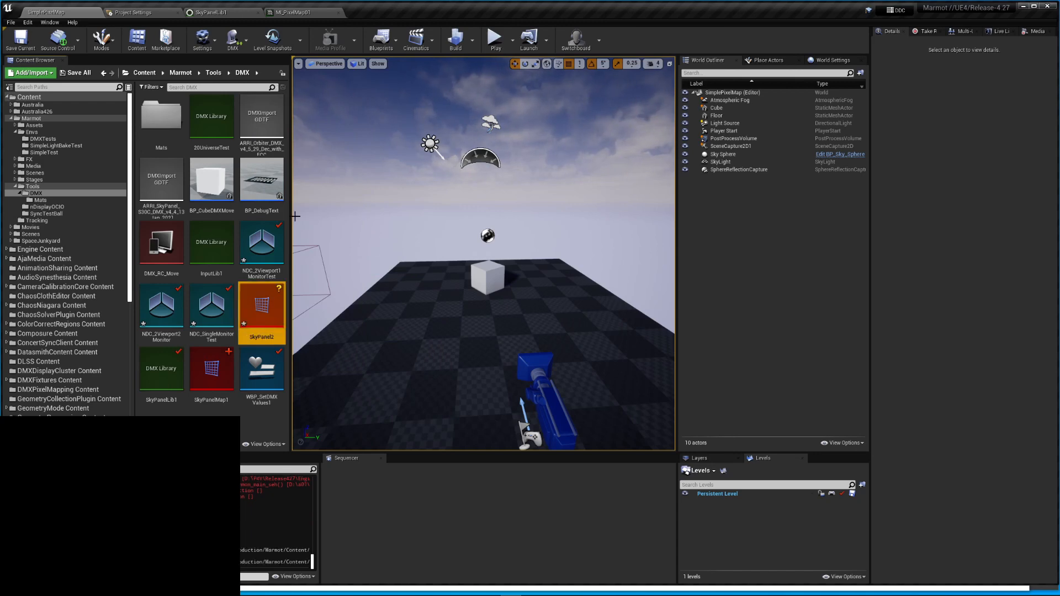
Open the SkyPanel2 pixel map and set its output mapping's renderer type to Material
{"action": "double_click", "coordinate": [266, 317]}
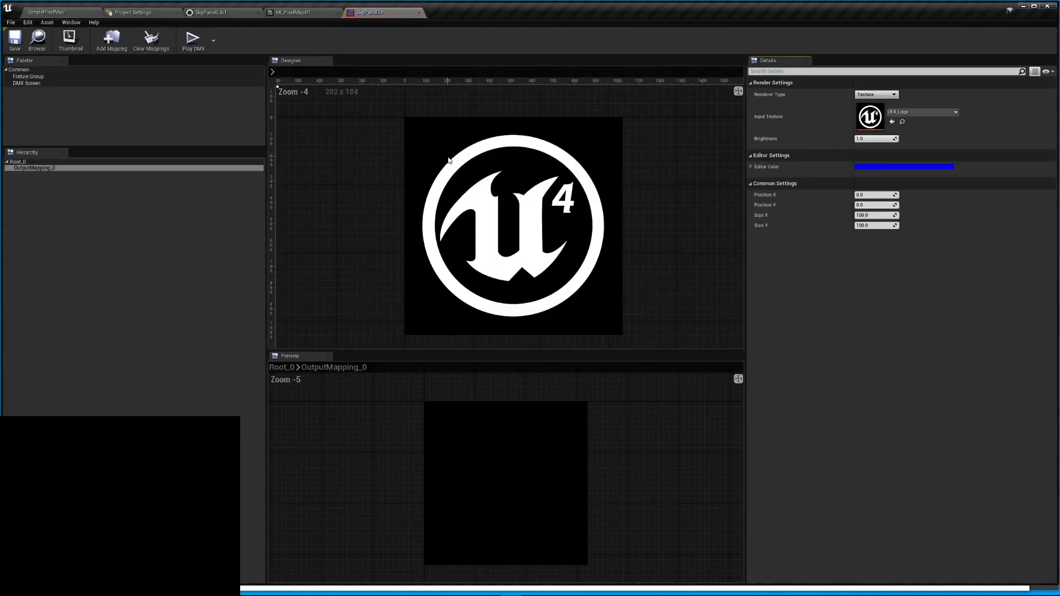
{"action": "left_click", "coordinate": [871, 95]}
{"action": "left_click", "coordinate": [867, 107]}
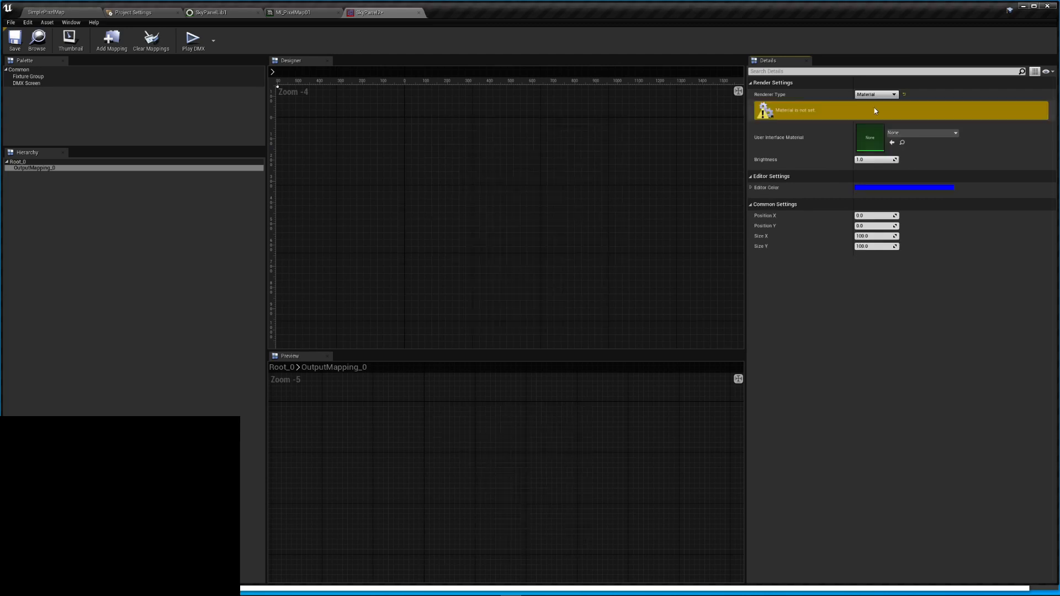
Set the output mapping's user interface material to the MI_PixelMap01 material instance
{"action": "left_click", "coordinate": [918, 133]}
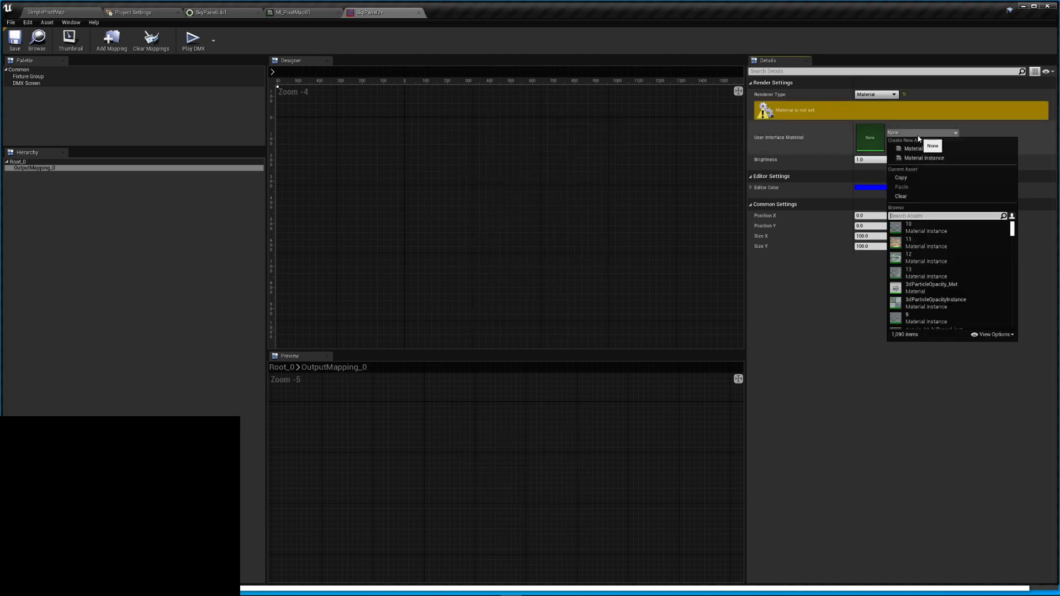
{"action": "type", "text": "pix"}
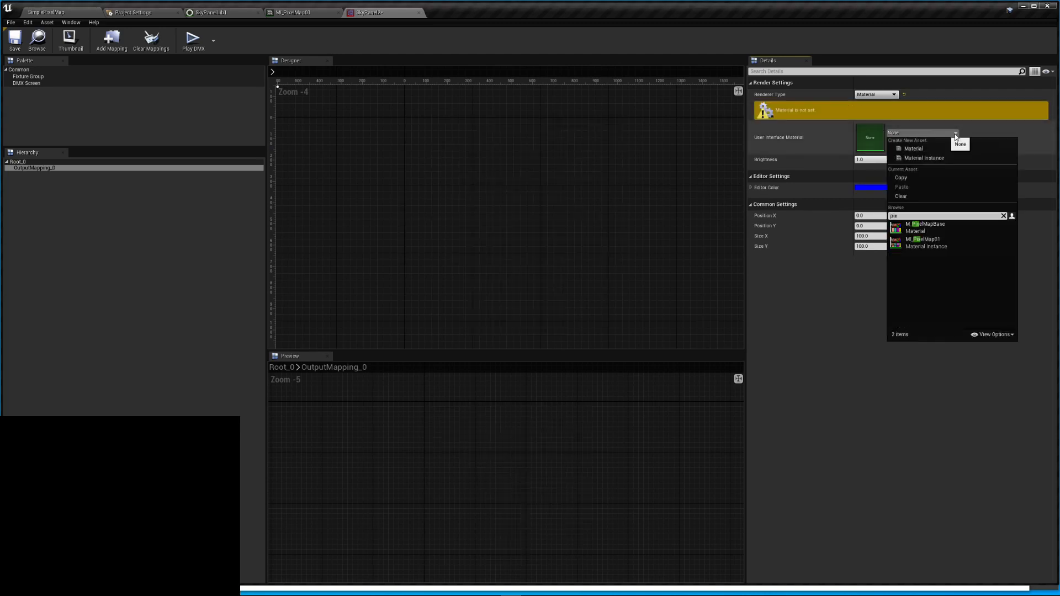
{"action": "left_click", "coordinate": [948, 242]}
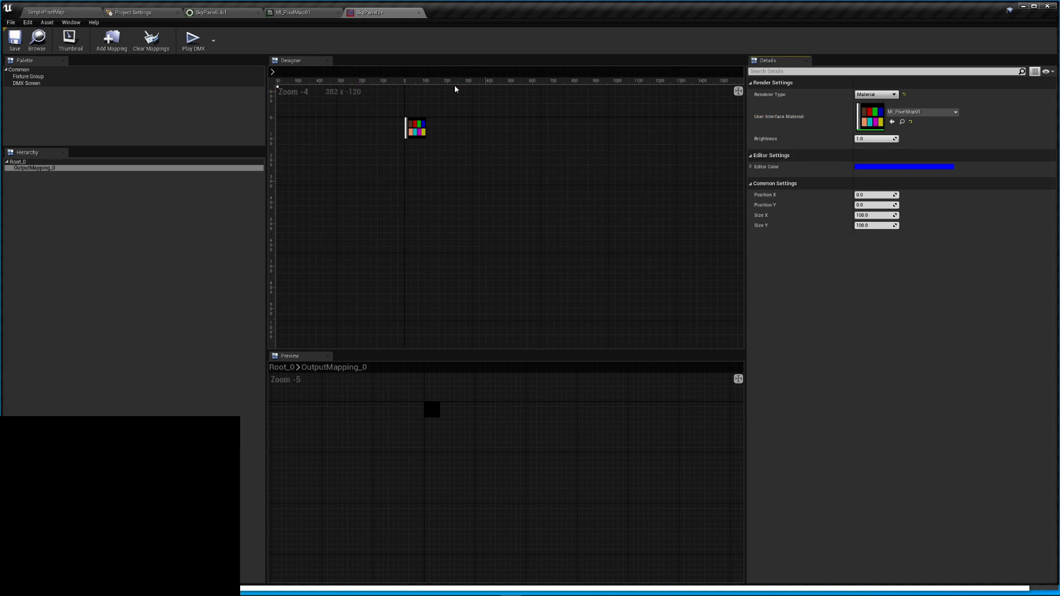
Examine the MI_PixelMap01 material instance's colour layout and its appearance in the SkyPanel2 pixel map
{"action": "left_click", "coordinate": [301, 12]}
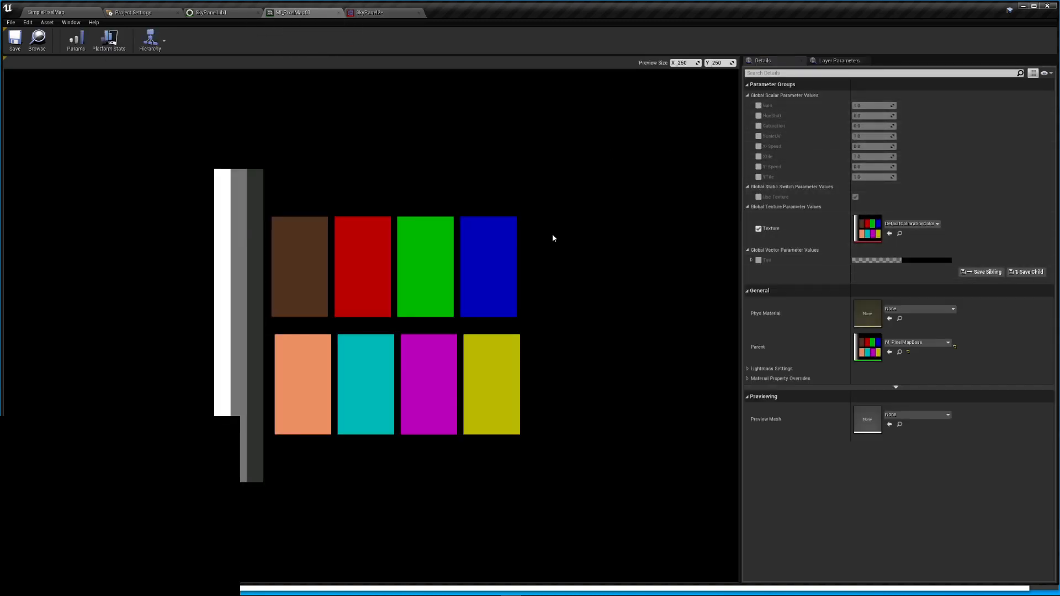
{"action": "left_click", "coordinate": [386, 12]}
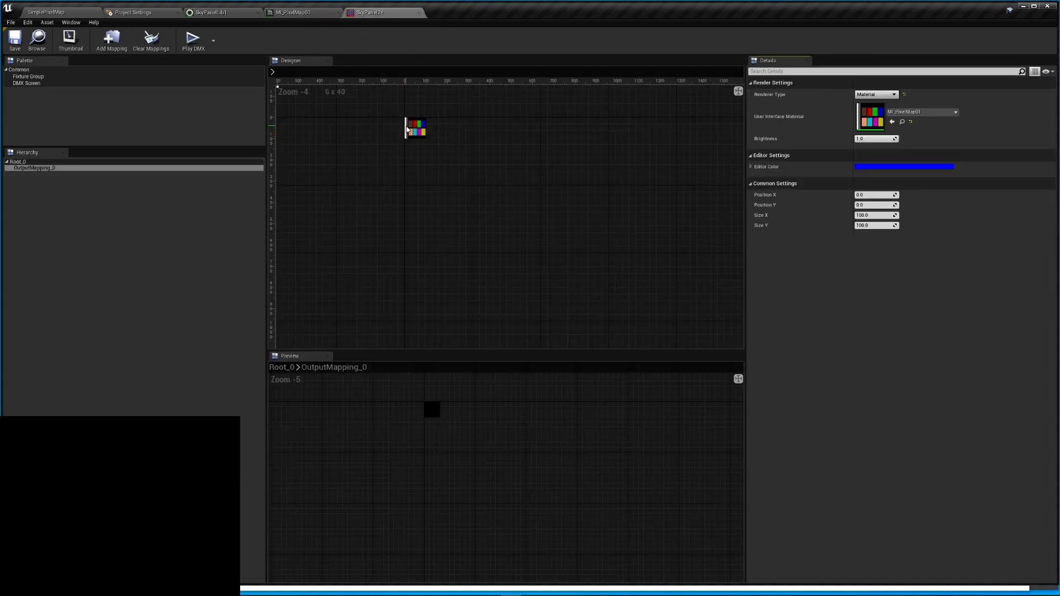
{"action": "scroll", "coordinate": [407, 130], "scroll_direction": "up", "scroll_amount": 3}
{"action": "scroll", "coordinate": [407, 129], "scroll_direction": "down", "scroll_amount": 2}
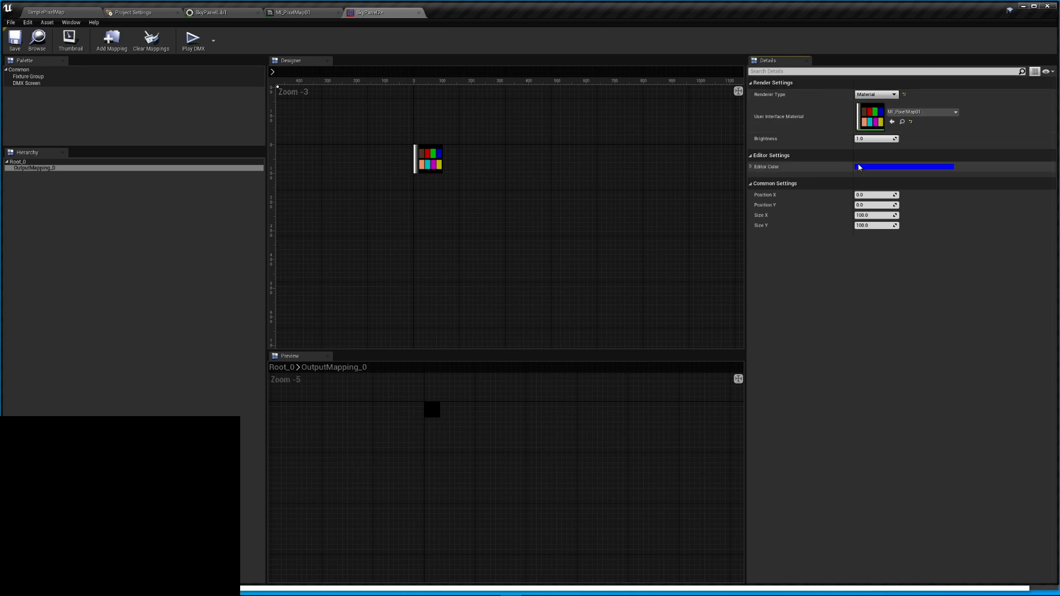
{"action": "left_click", "coordinate": [309, 12]}
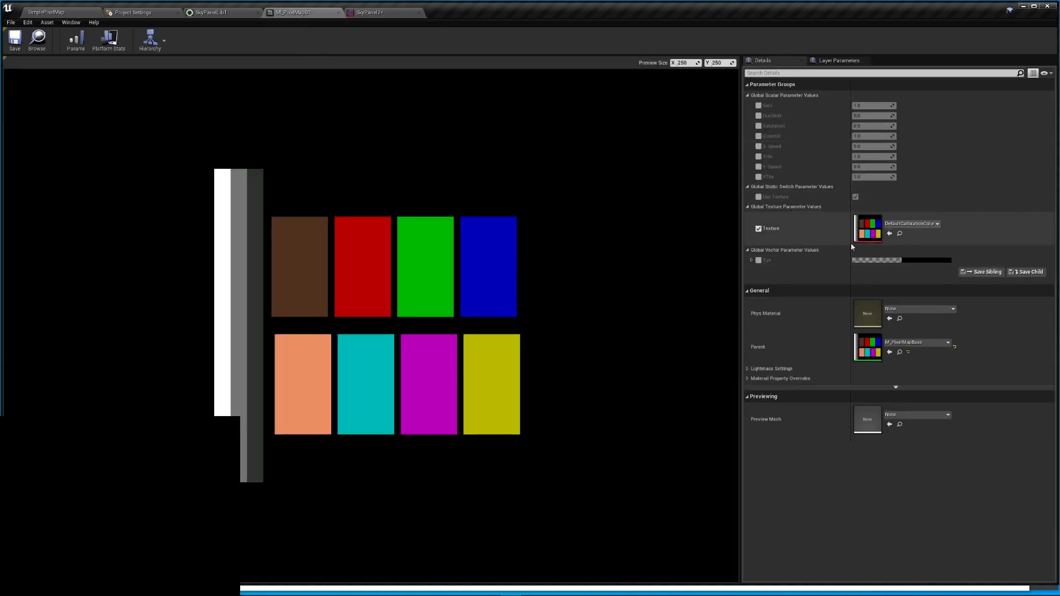
{"action": "left_click", "coordinate": [383, 14]}
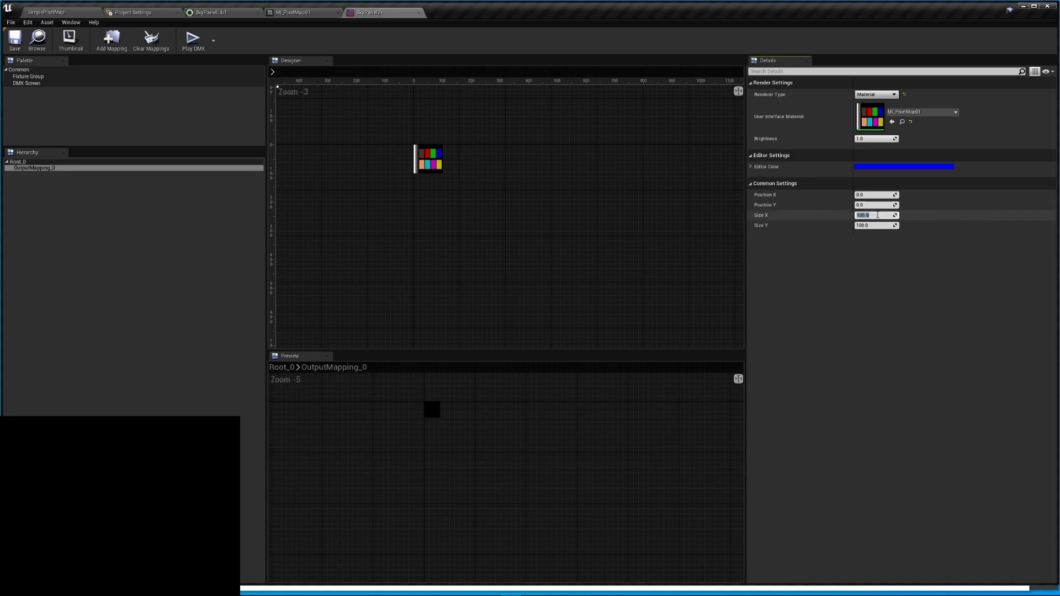
Set the output mapping's size to 512 by 512 and save the SkyPanel2 asset
{"action": "key", "text": "Tab"}
{"action": "type", "text": "51"}
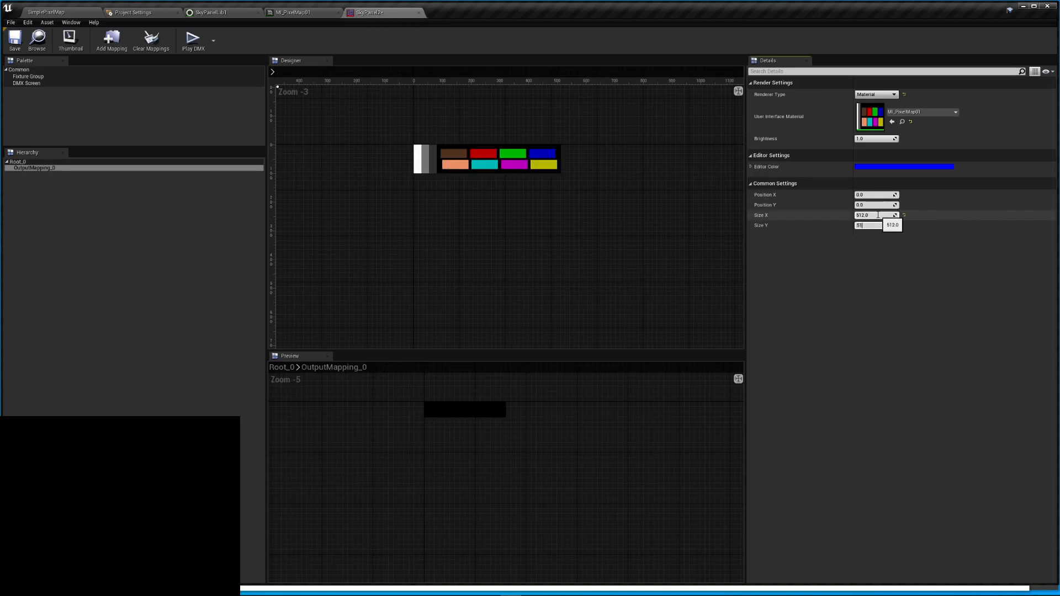
{"action": "key", "text": "Return"}
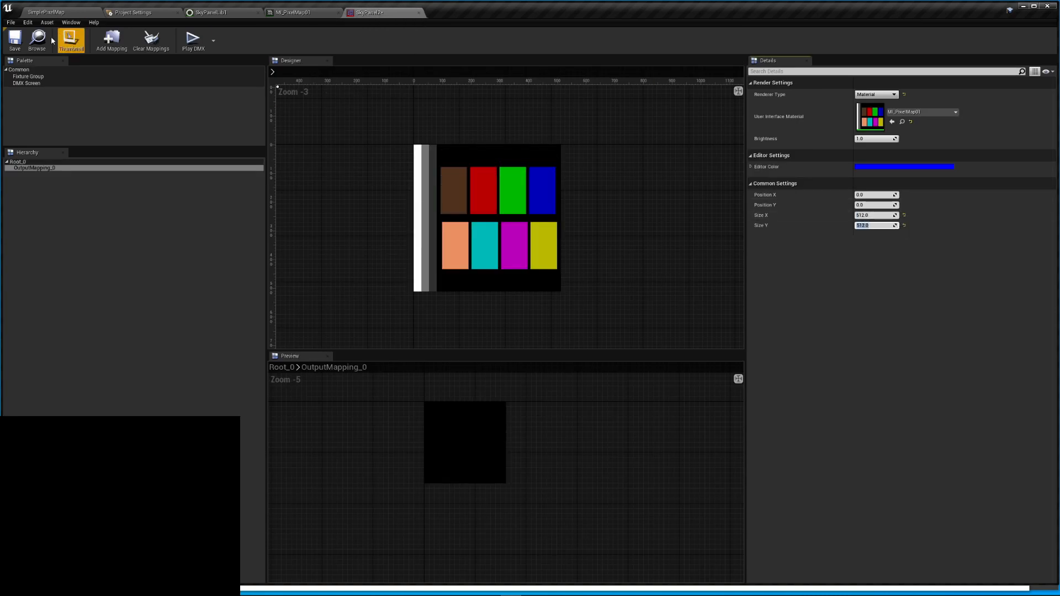
{"action": "left_click", "coordinate": [30, 50]}
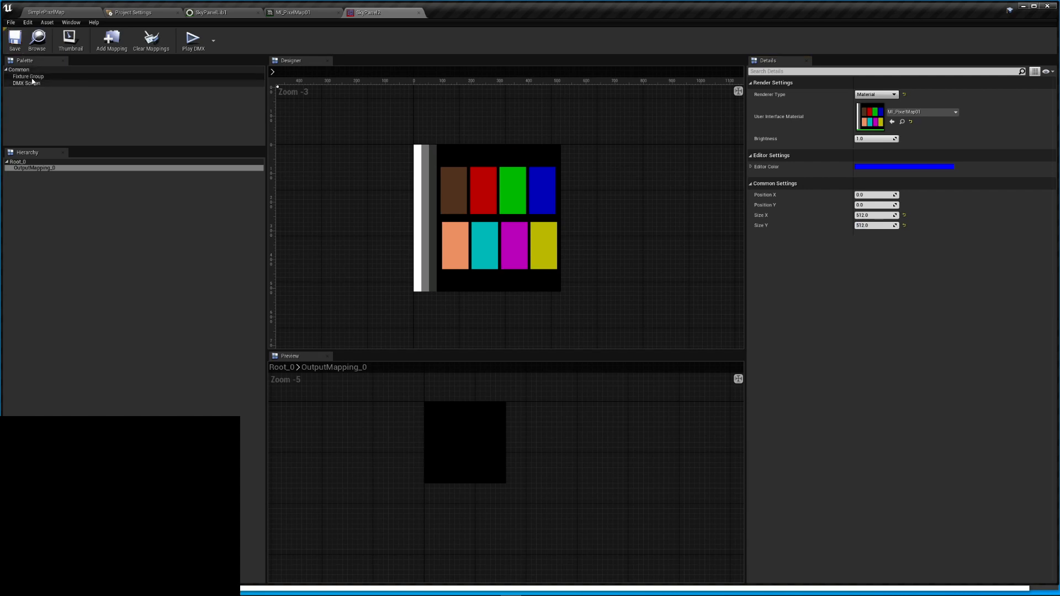
Add a fixture group to the output mapping, positioned at 0, 0 and sized 512 by 512
{"action": "left_click_drag", "start_coordinate": [30, 77], "coordinate": [415, 148]}
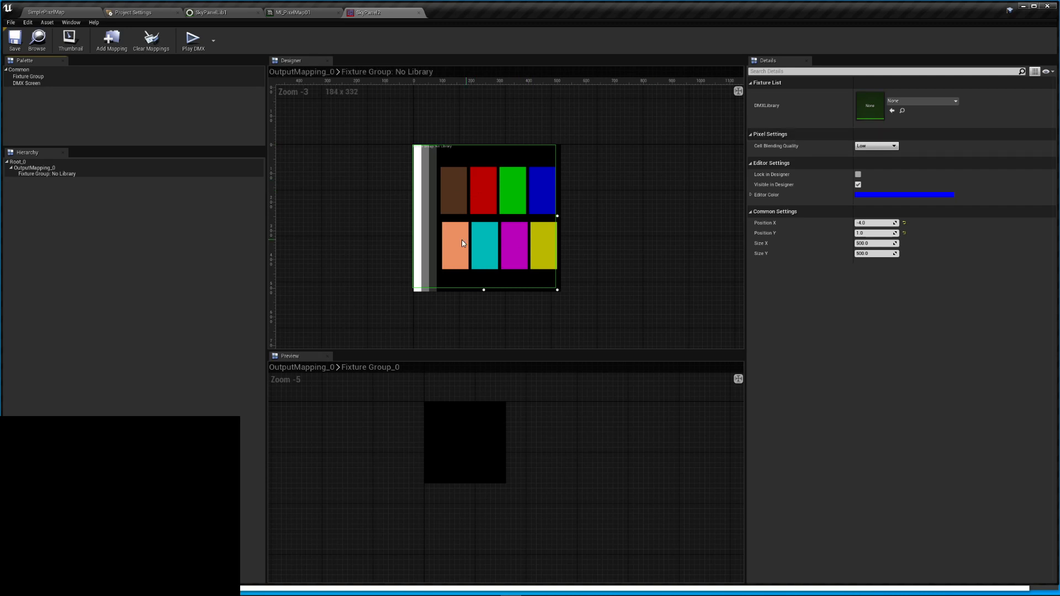
{"action": "left_click", "coordinate": [875, 223]}
{"action": "type", "text": "0"}
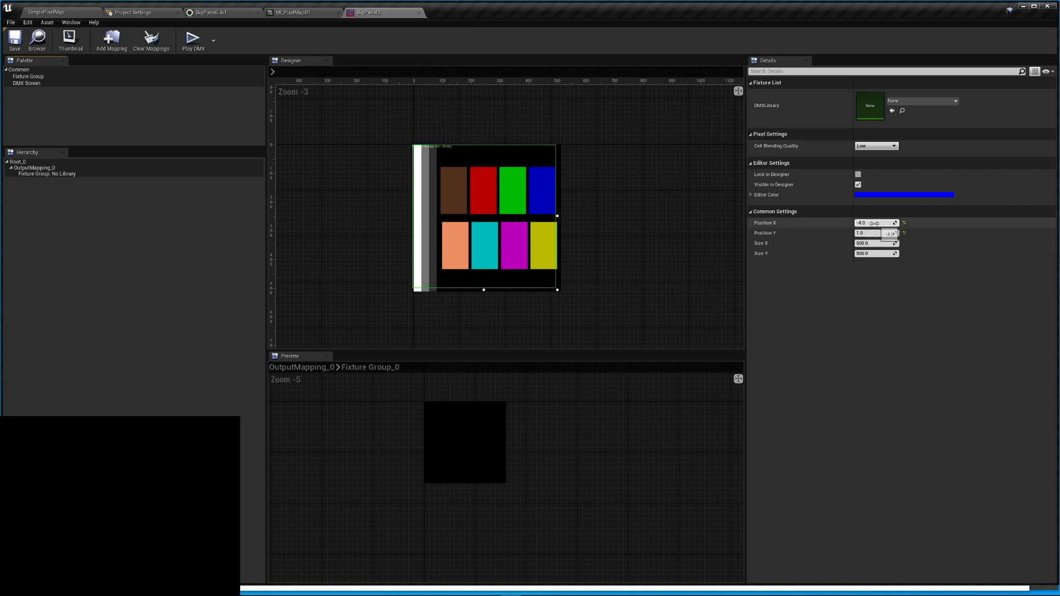
{"action": "key", "text": "Tab"}
{"action": "type", "text": "0"}
{"action": "key", "text": "Tab"}
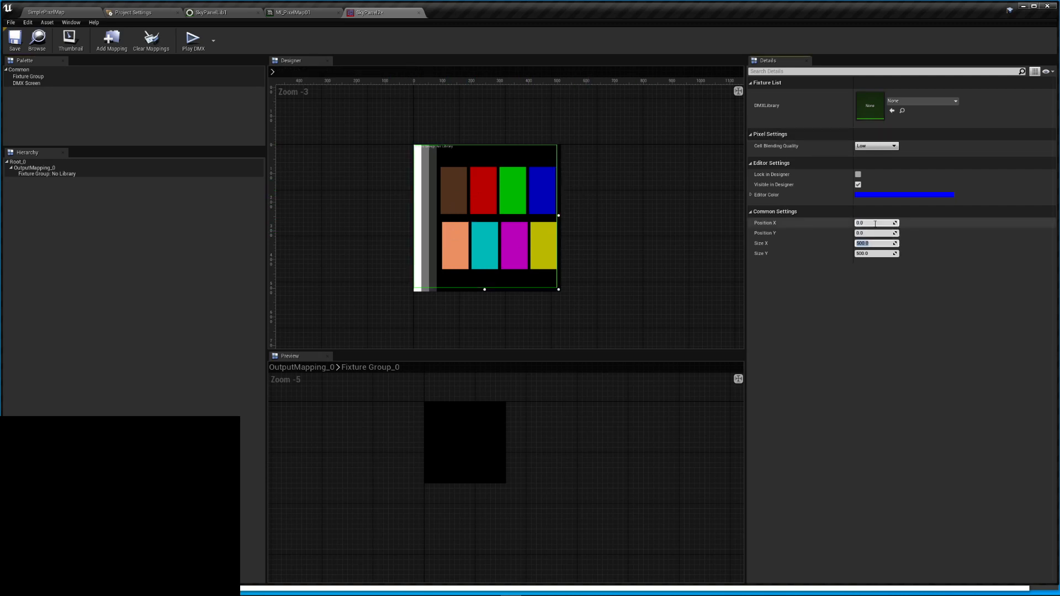
{"action": "key", "text": "Tab"}
{"action": "type", "text": "512"}
{"action": "key", "text": "Return"}
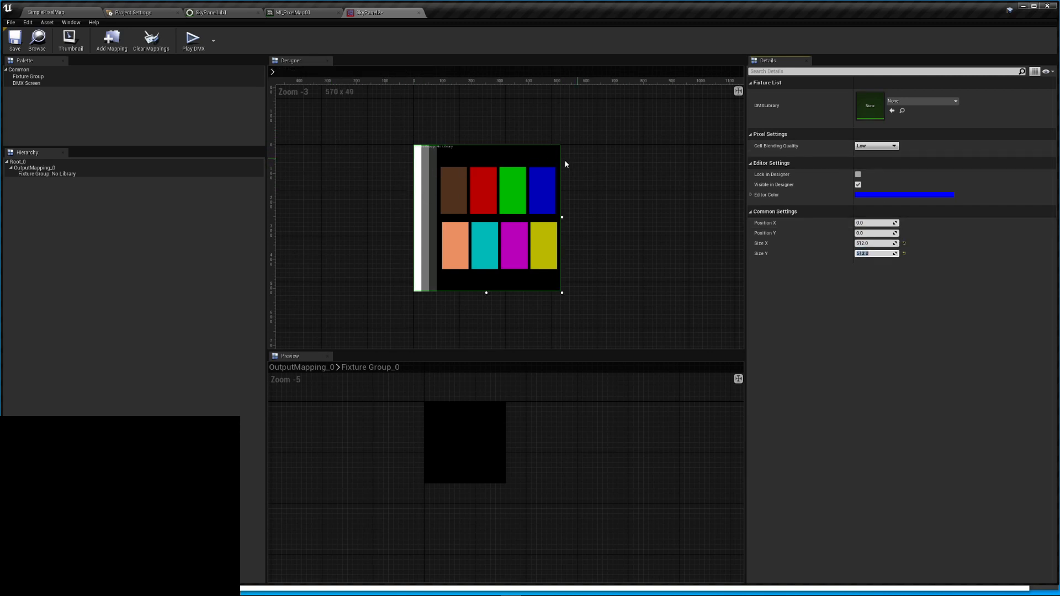
Assign the SkyPanelLib1 DMX library to the fixture group and place its SkyPanel S30_1 and SkyPanelMatrix_1 fixtures over the material
{"action": "left_click", "coordinate": [916, 101]}
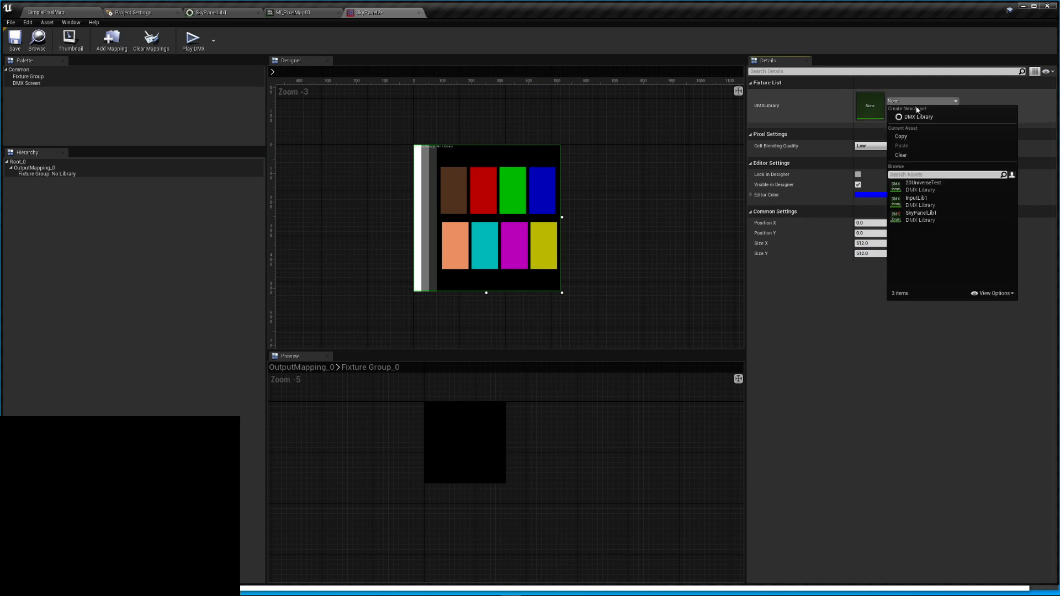
{"action": "left_click", "coordinate": [935, 216]}
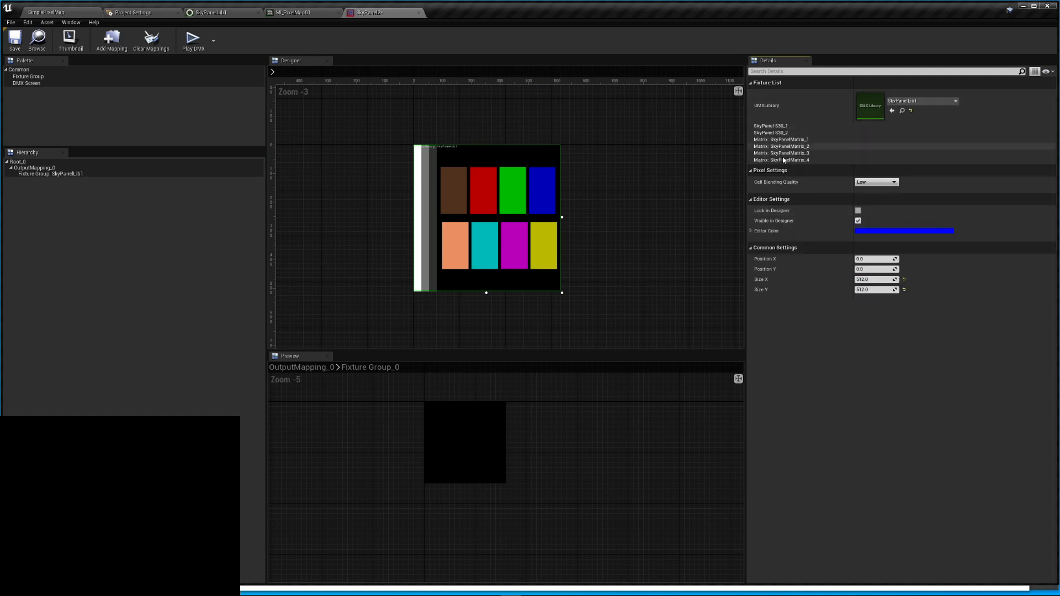
{"action": "left_click_drag", "start_coordinate": [776, 127], "coordinate": [420, 167]}
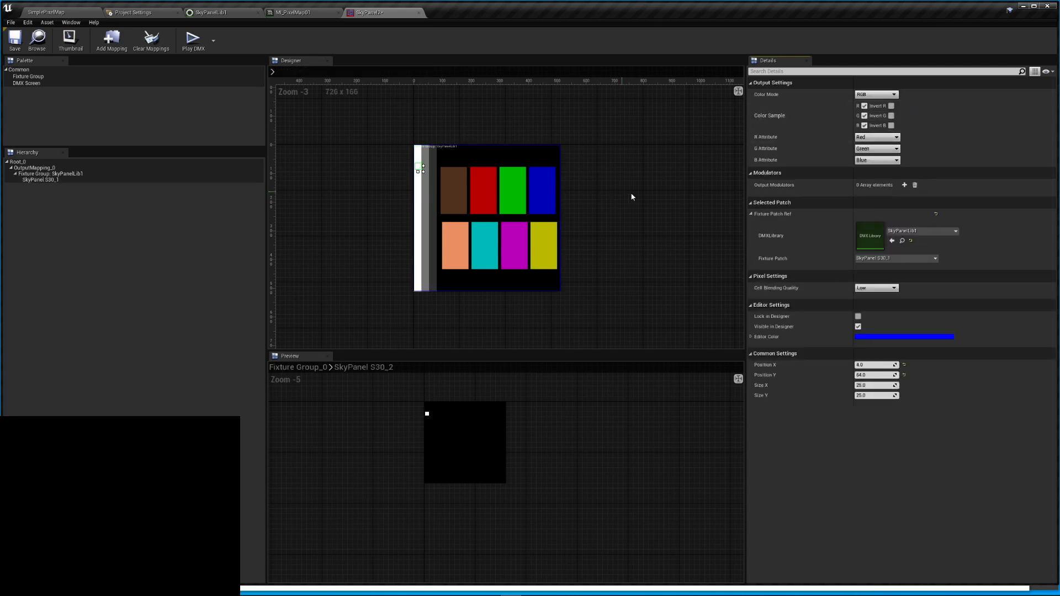
{"action": "left_click", "coordinate": [72, 174]}
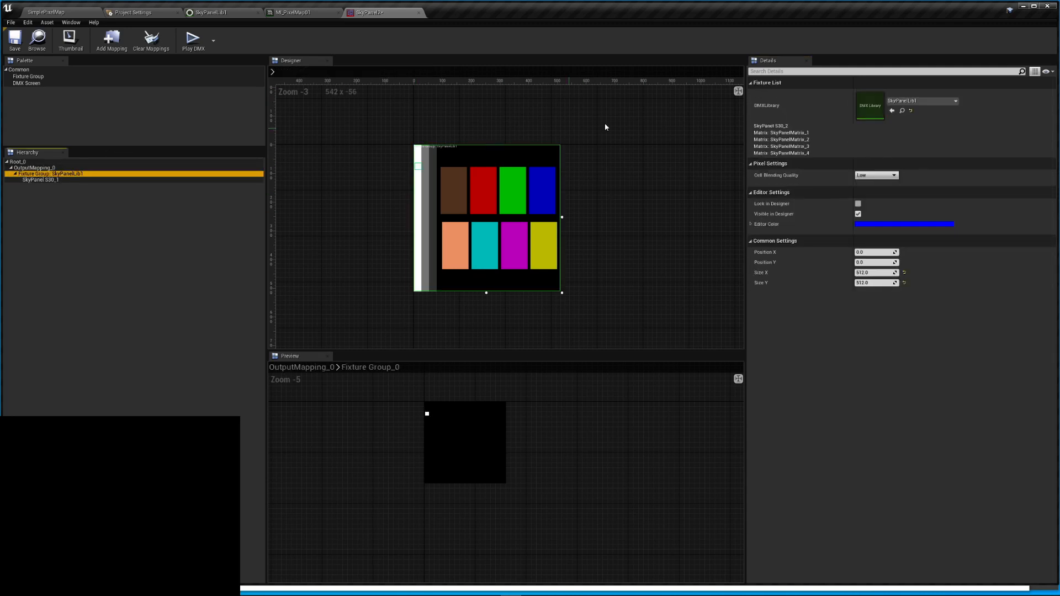
{"action": "left_click_drag", "start_coordinate": [811, 135], "coordinate": [421, 193]}
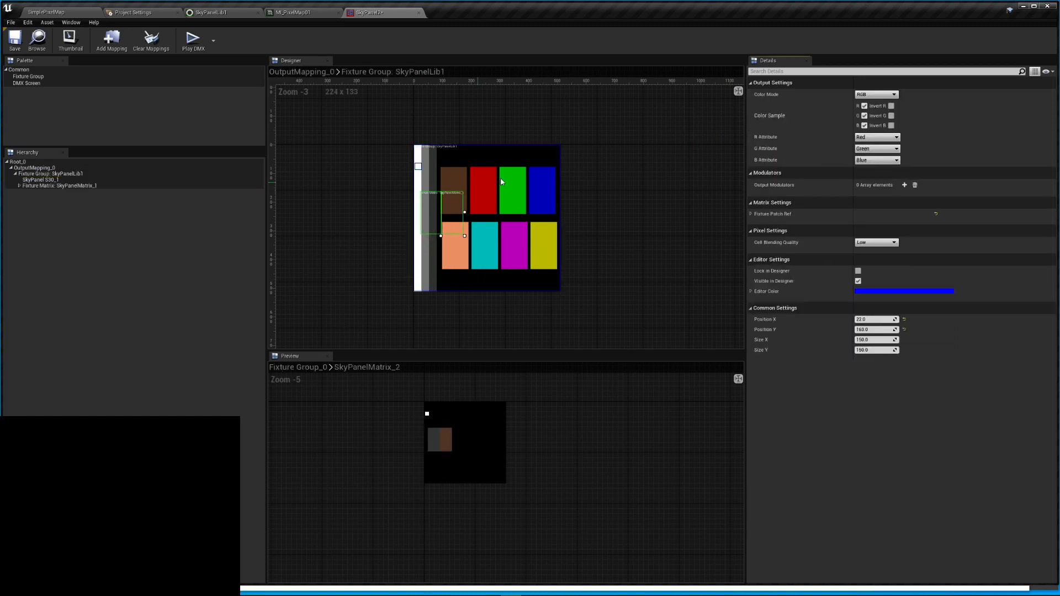
Try to place the SkyPanel S30_2 fixture from the fixture group's list onto the map
{"action": "left_click", "coordinate": [68, 175]}
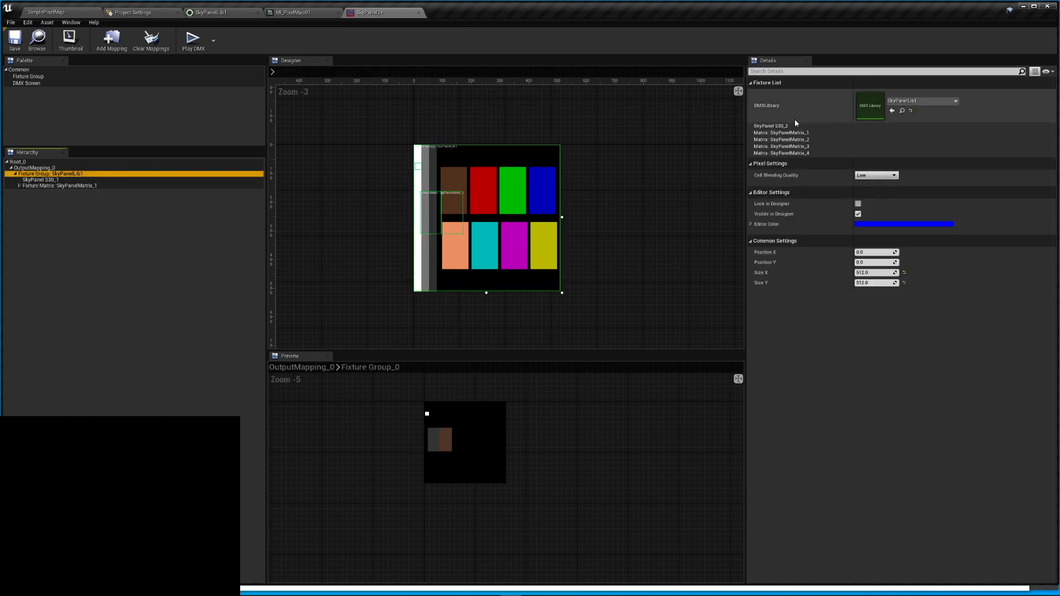
{"action": "left_click_drag", "start_coordinate": [794, 126], "coordinate": [760, 155]}
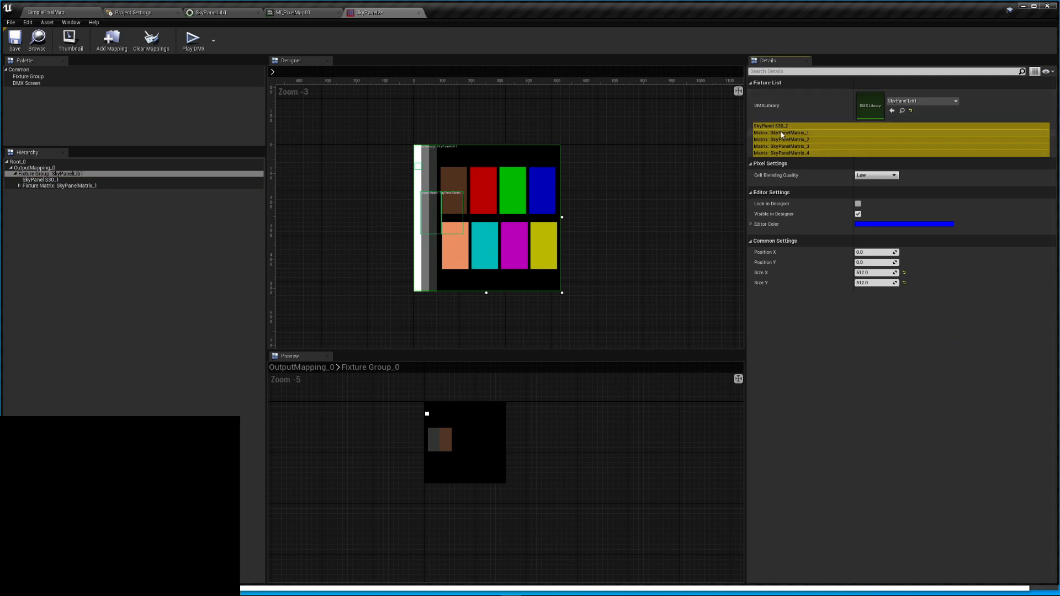
{"action": "left_click", "coordinate": [432, 182]}
Move the SkyPanelMatrix_1 fixture to about 5, 125 and shrink it to about 38 by 30 over the white and grey strips
{"action": "left_click", "coordinate": [418, 166]}
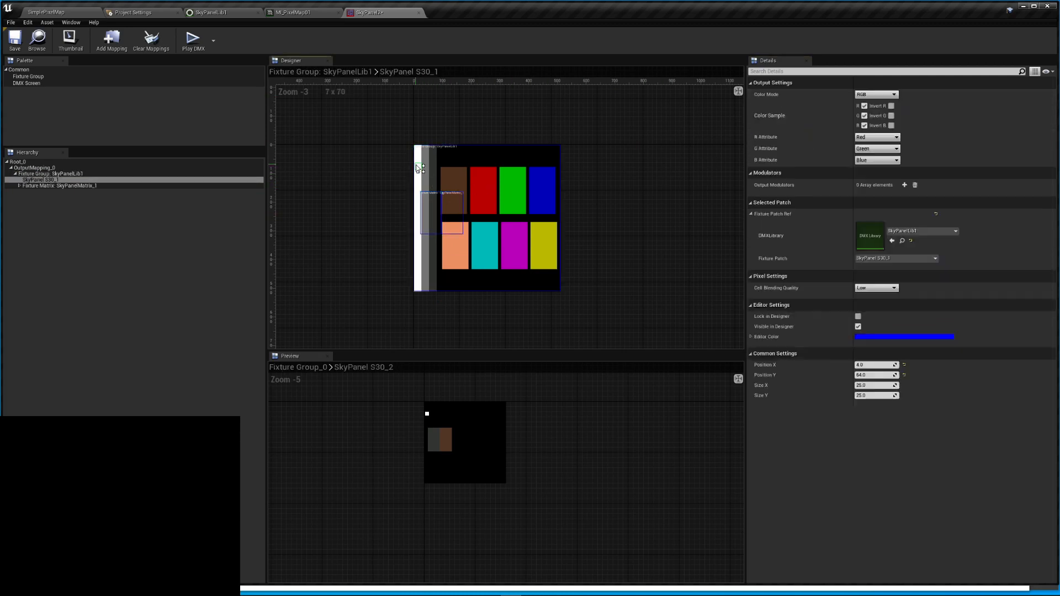
{"action": "scroll", "coordinate": [433, 208], "scroll_direction": "up", "scroll_amount": 4}
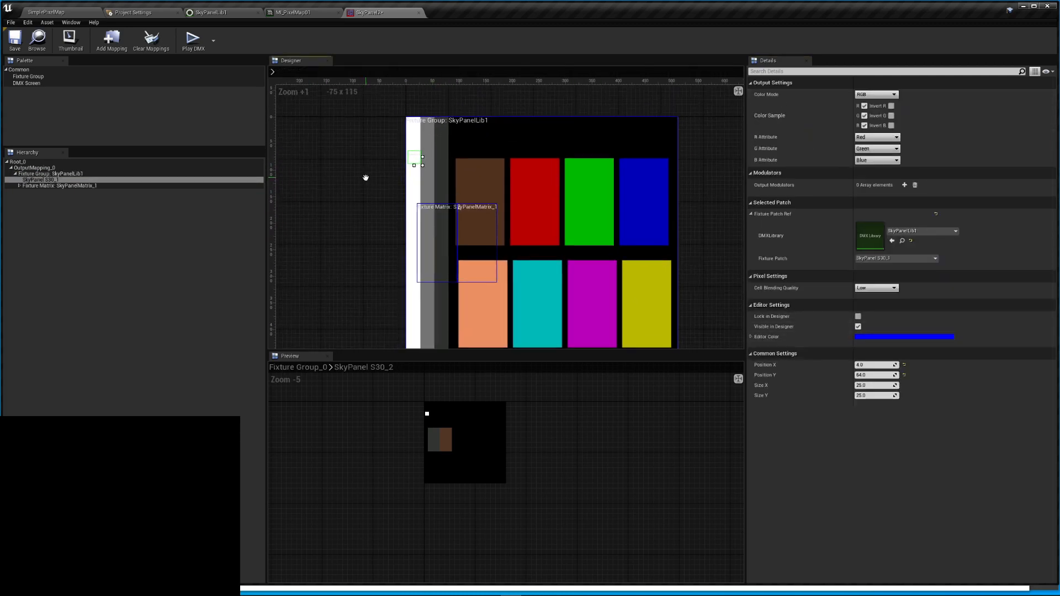
{"action": "left_click", "coordinate": [426, 203]}
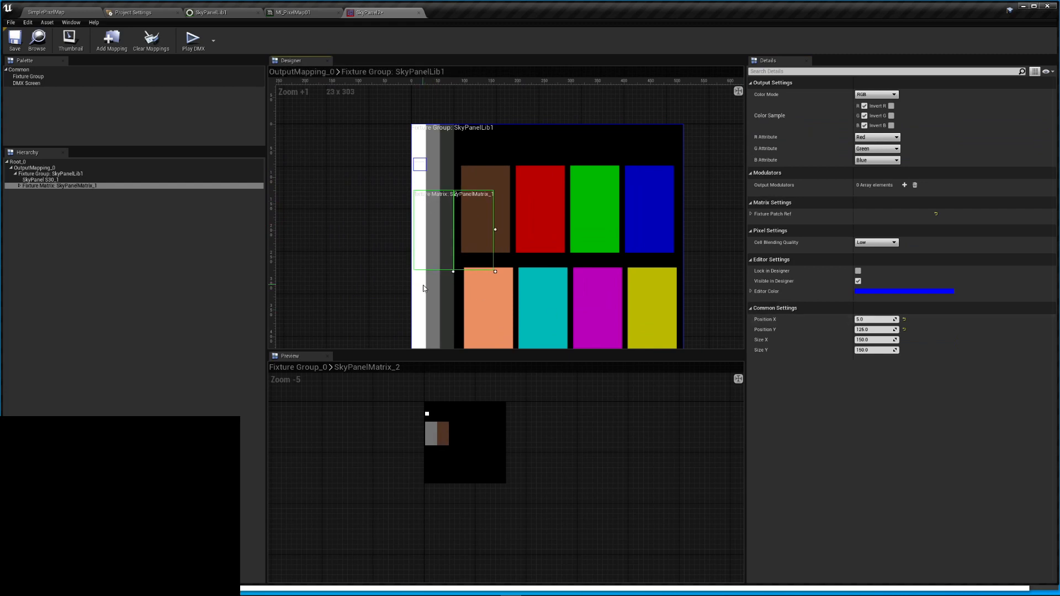
{"action": "left_click_drag", "start_coordinate": [495, 272], "coordinate": [435, 207]}
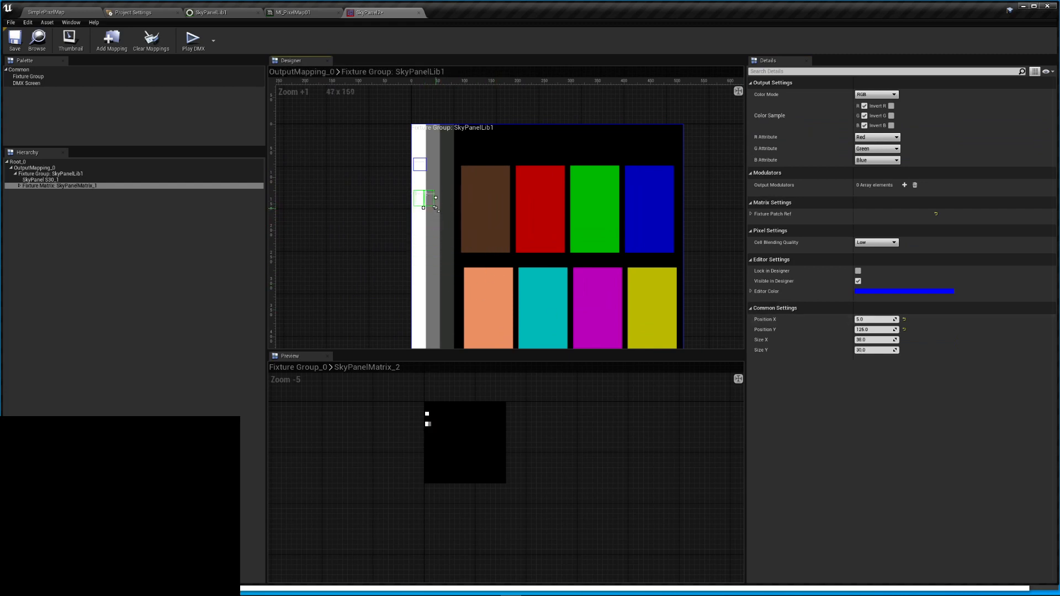
Move the SkyPanel S30_1 fixture to about 2, 54 on the white strip
{"action": "left_click", "coordinate": [420, 166]}
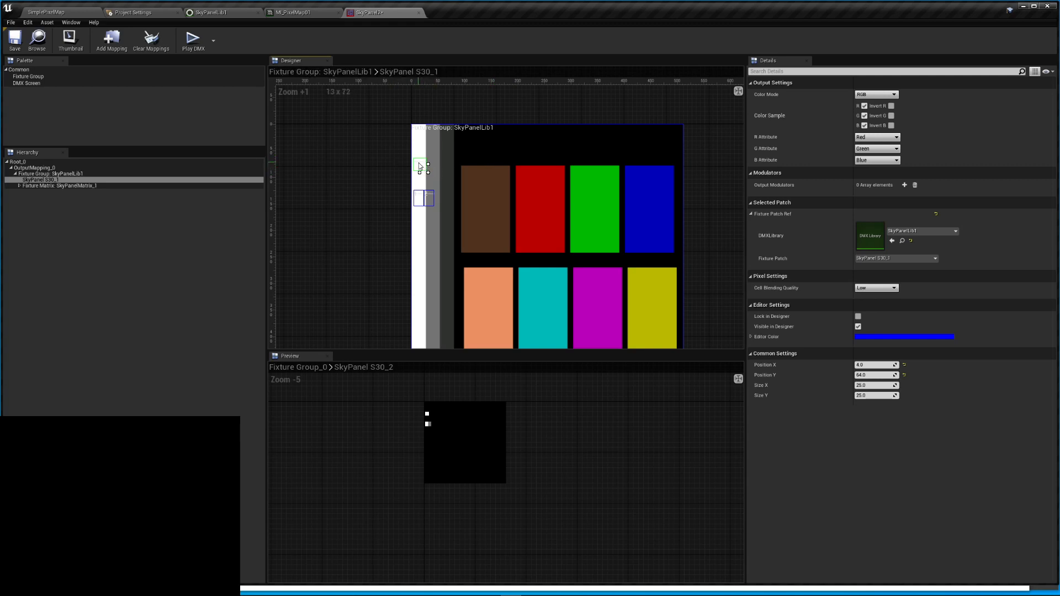
{"action": "scroll", "coordinate": [419, 168], "scroll_direction": "up", "scroll_amount": 5}
{"action": "mouse_move", "coordinate": [426, 158]}
{"action": "left_mouse_down"}
{"action": "mouse_move", "coordinate": [658, 205]}
{"action": "mouse_move", "coordinate": [417, 144]}
{"action": "left_mouse_up"}
{"action": "scroll", "coordinate": [337, 136], "scroll_direction": "down", "scroll_amount": 4}
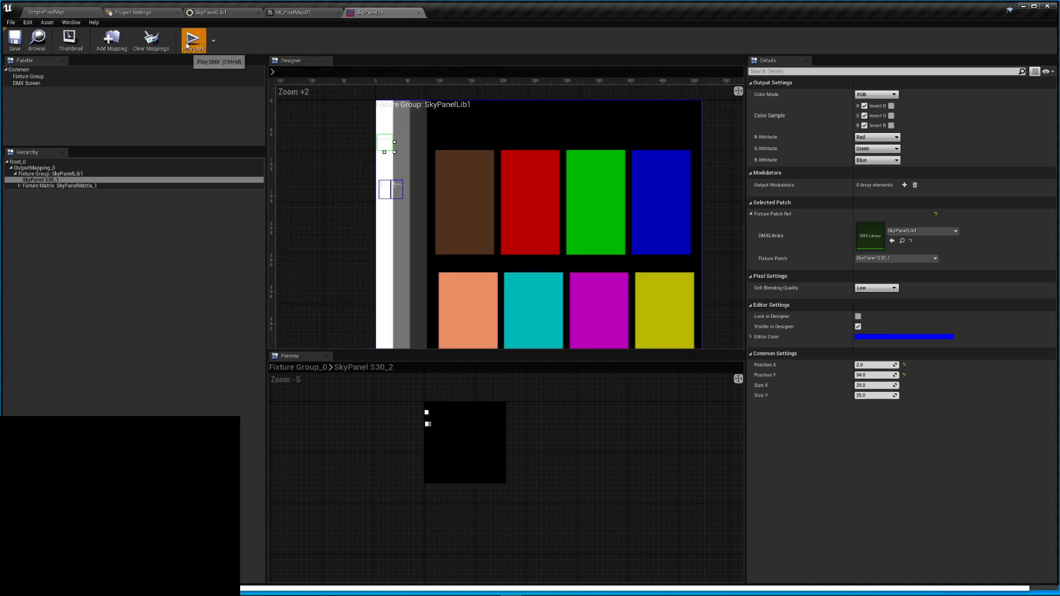
Start playing DMX from the SkyPanel2 pixel map and open the DMX Channel Monitor to check the output channels
{"action": "left_click", "coordinate": [192, 39]}
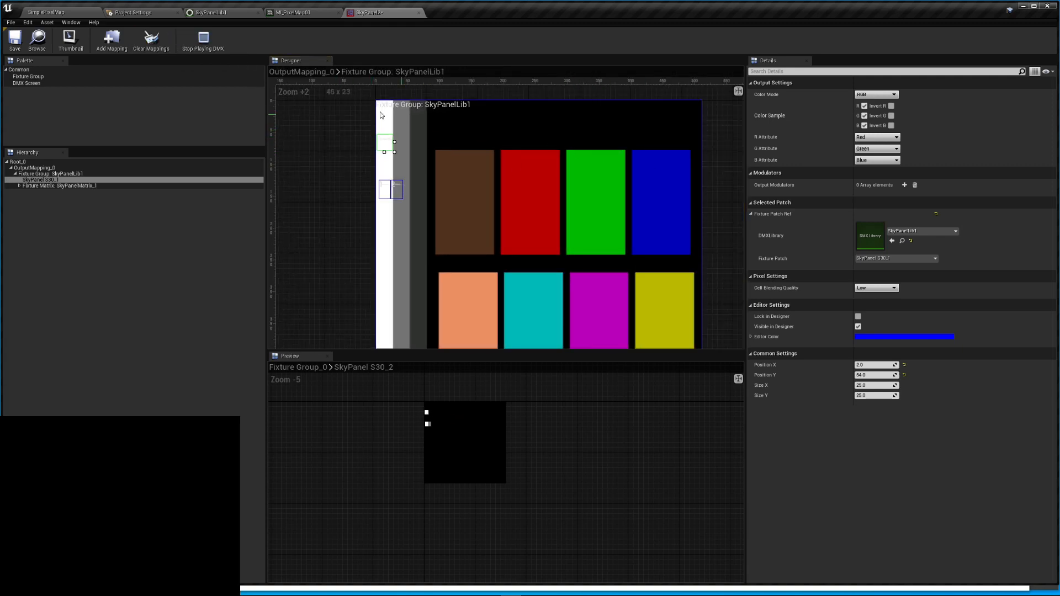
{"action": "left_click", "coordinate": [50, 12]}
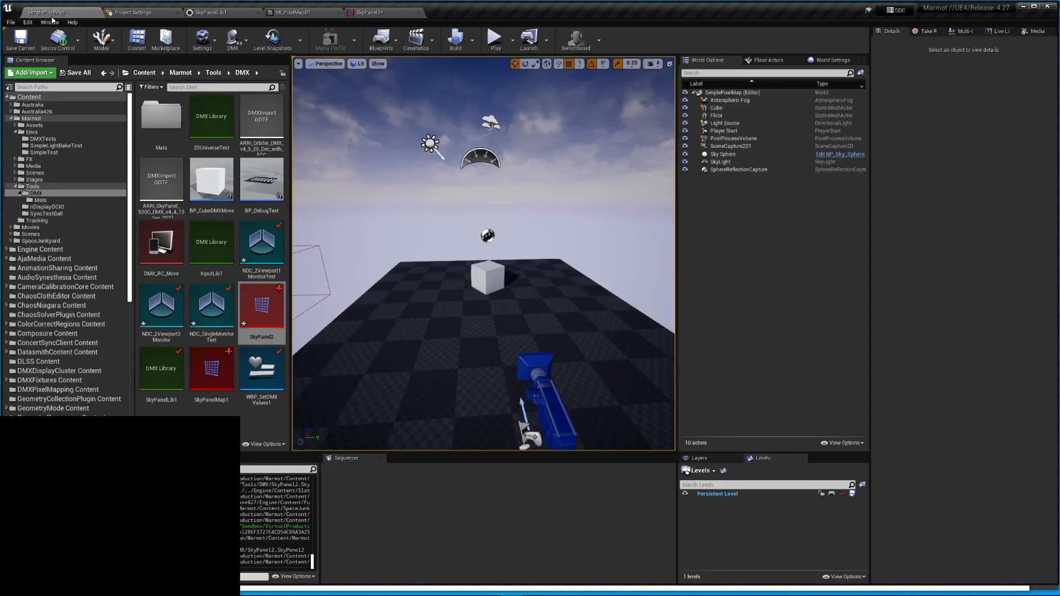
{"action": "left_click", "coordinate": [233, 39]}
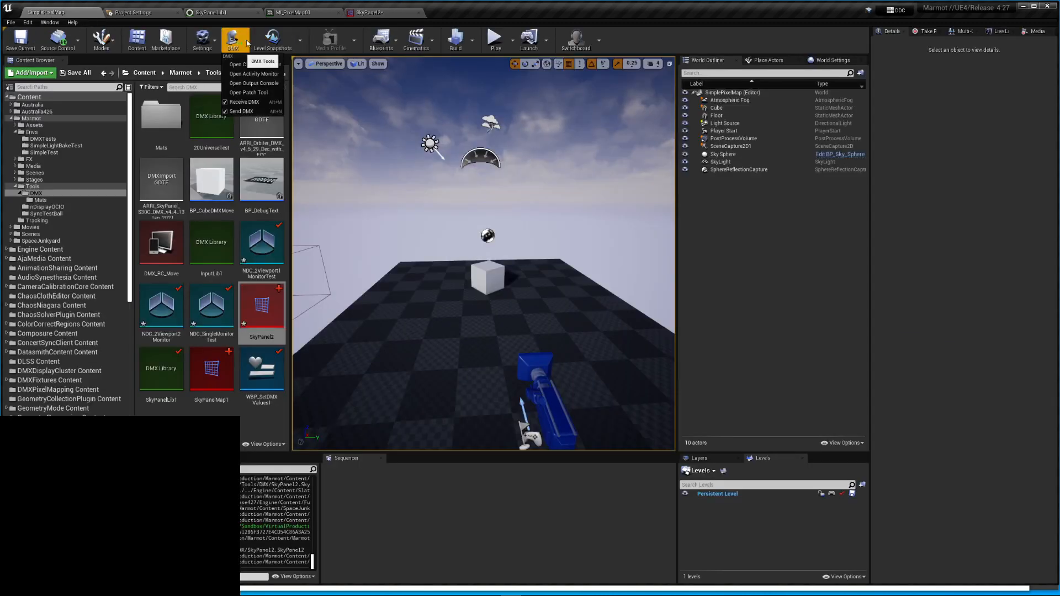
{"action": "left_click", "coordinate": [270, 83]}
{"action": "left_click", "coordinate": [826, 174]}
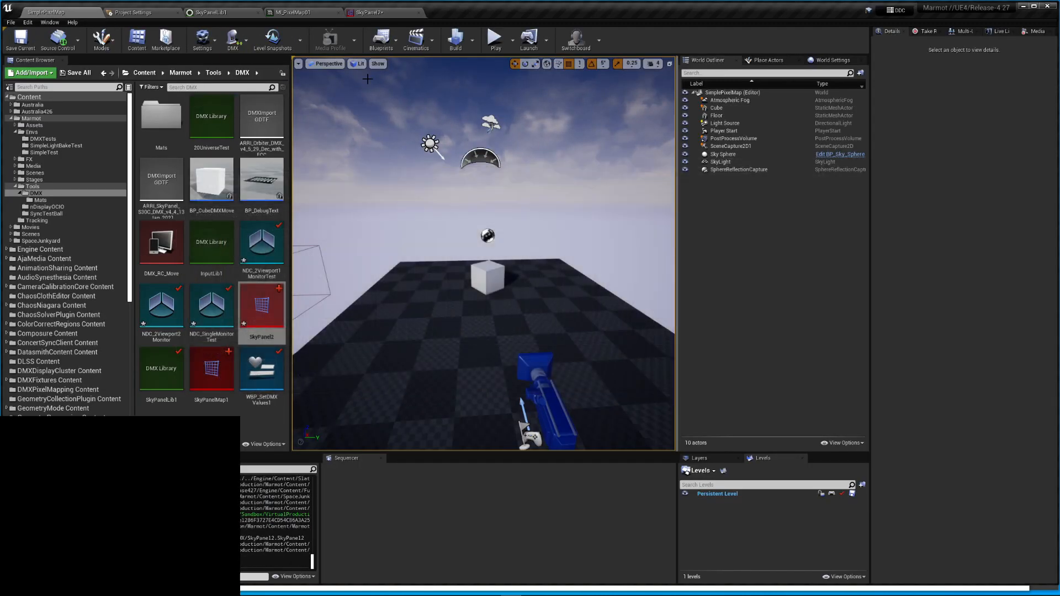
{"action": "left_click", "coordinate": [233, 38]}
{"action": "left_click", "coordinate": [259, 66]}
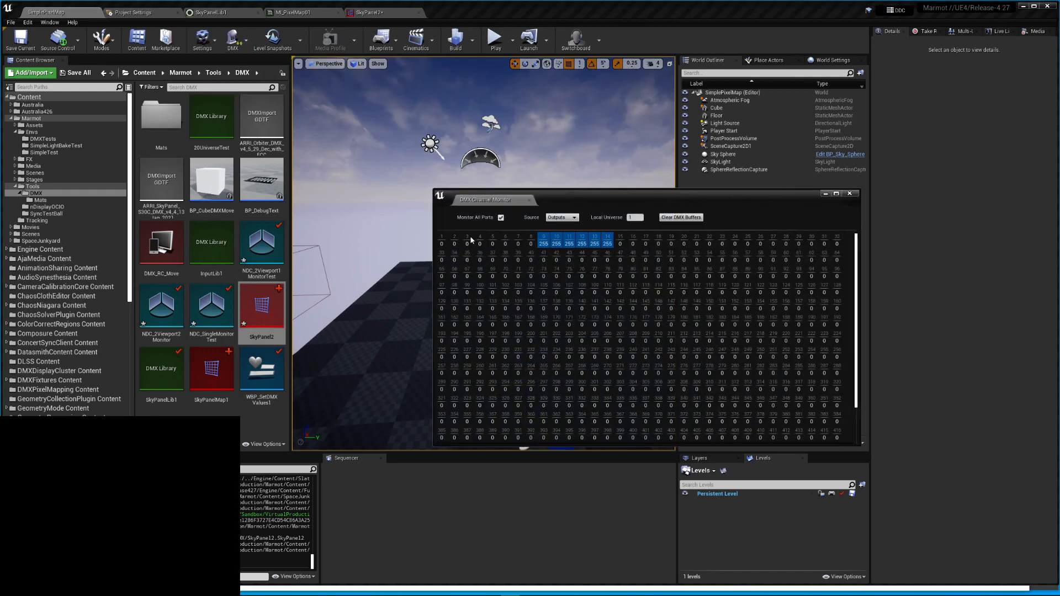
Close the DMX Channel Monitor and stop playing DMX from the SkyPanel2 pixel map
{"action": "left_click", "coordinate": [850, 193]}
{"action": "left_click", "coordinate": [371, 12]}
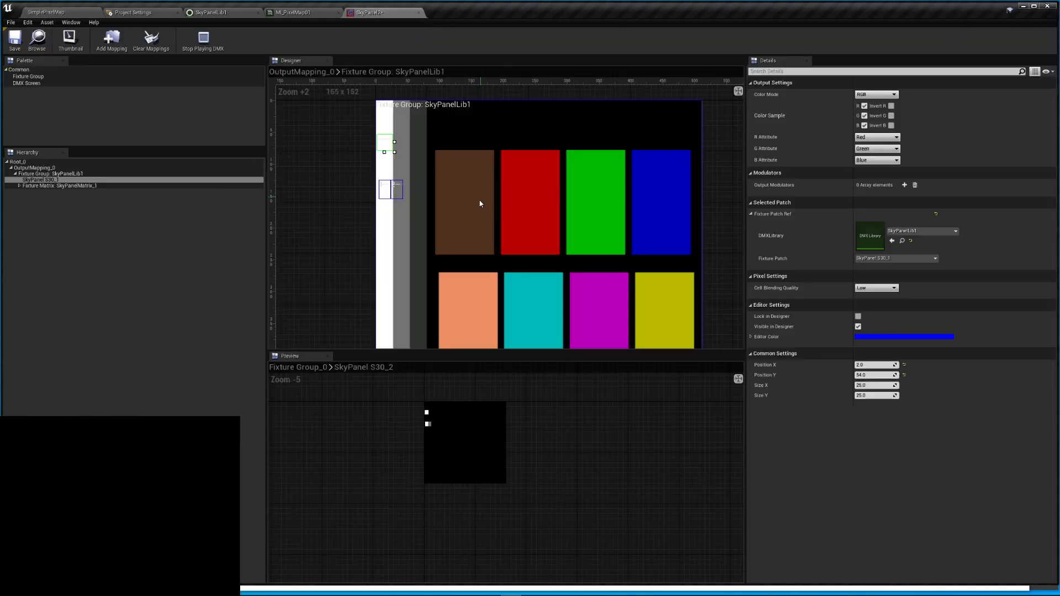
{"action": "left_click", "coordinate": [204, 43]}
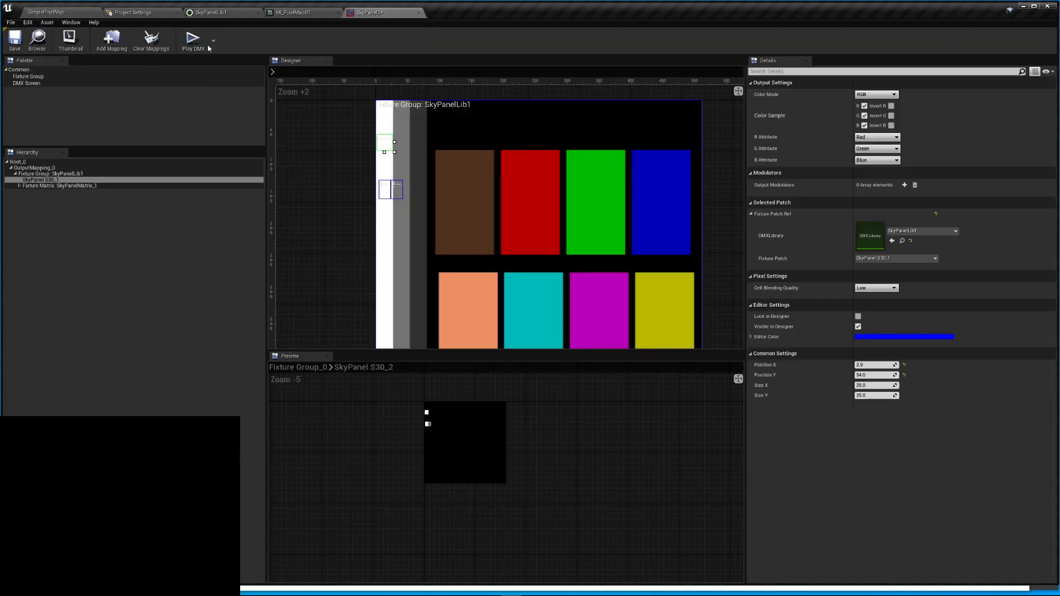
Save the pixel map and add a DMXModulator_ExtraAttributes output modulator to the SkyPanel S30_1 fixture
{"action": "key", "text": "ctrl+s"}
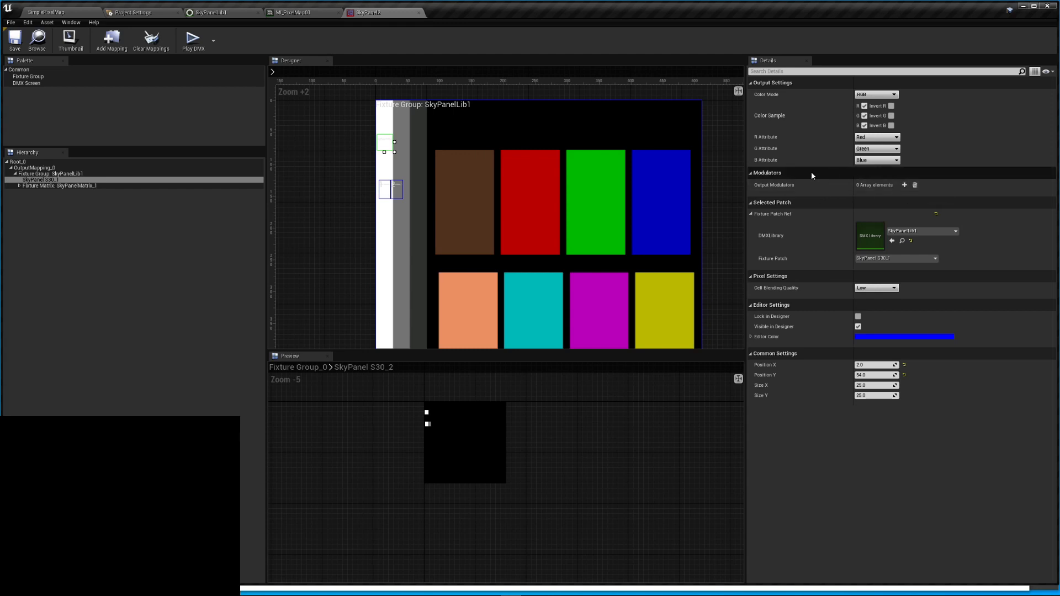
{"action": "left_click", "coordinate": [905, 185]}
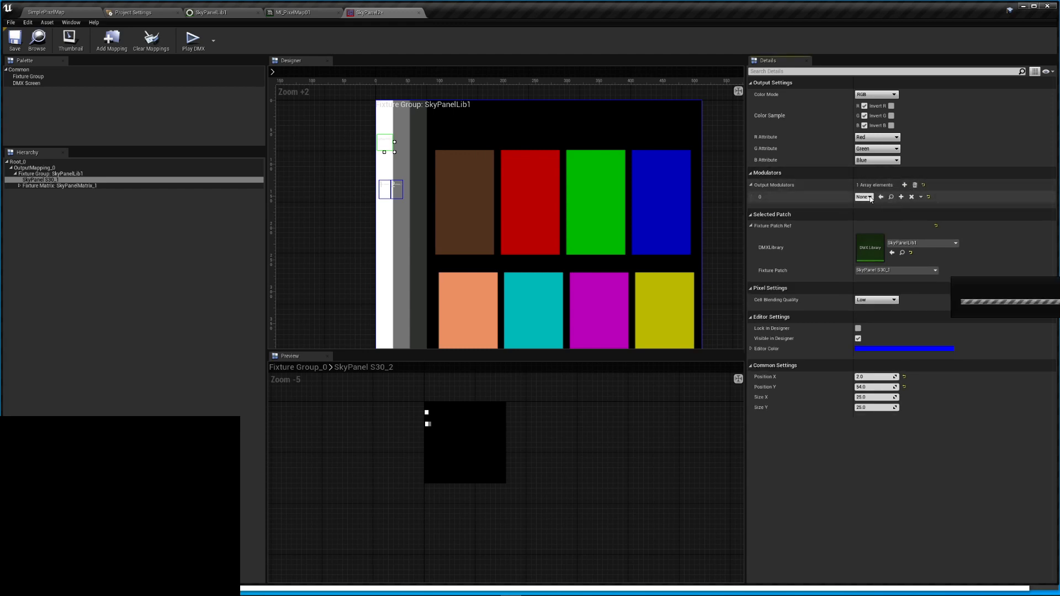
{"action": "left_click", "coordinate": [863, 197]}
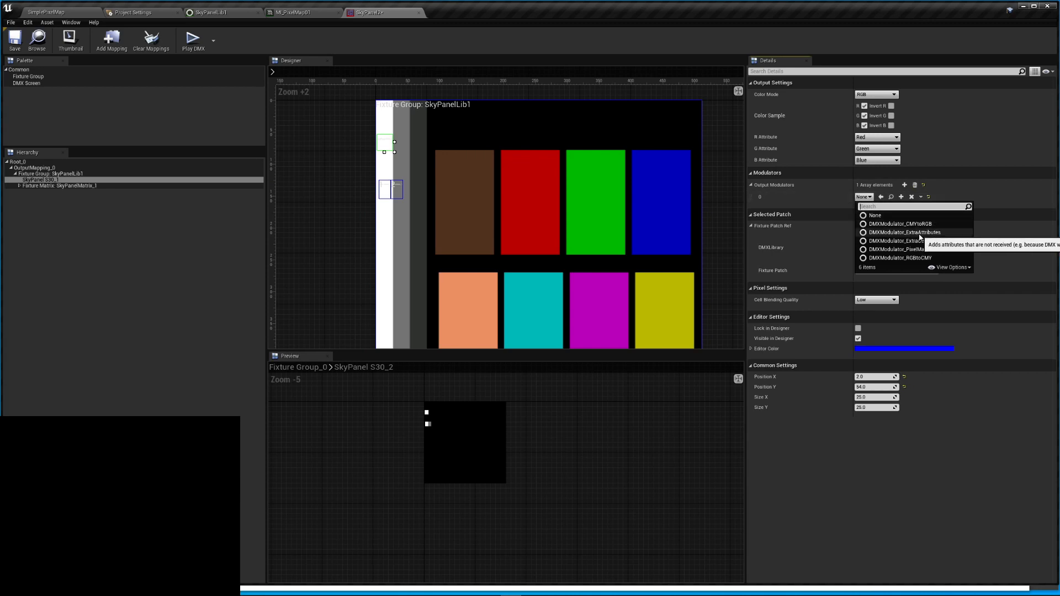
{"action": "left_click", "coordinate": [919, 236]}
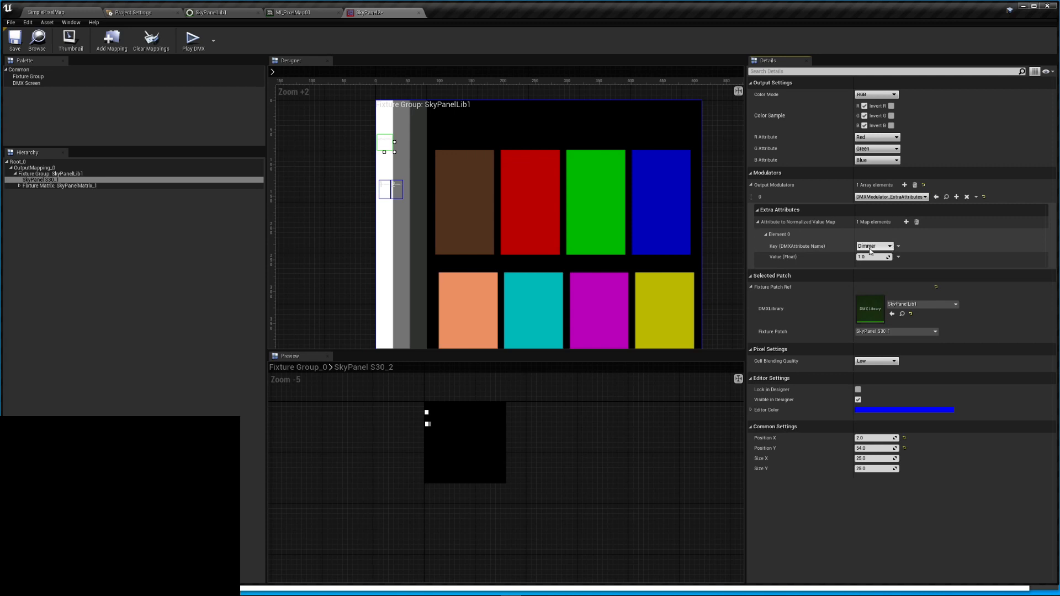
Keep Dimmer as the first extra attribute of SkyPanel S30_1's modulator and set its value to 0.2
{"action": "left_click", "coordinate": [890, 247]}
{"action": "left_click", "coordinate": [914, 284]}
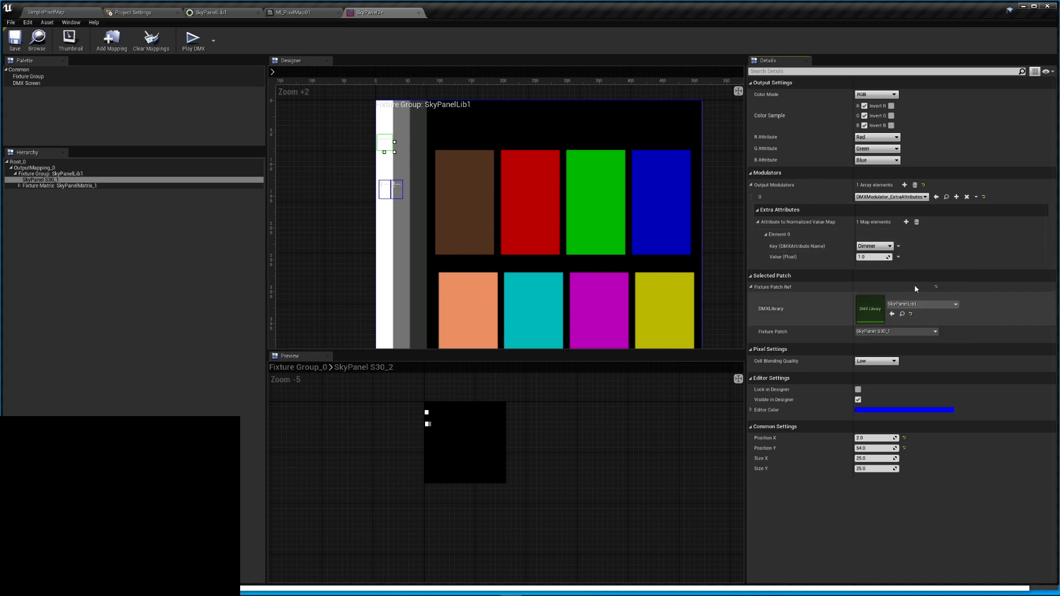
{"action": "left_click", "coordinate": [868, 257]}
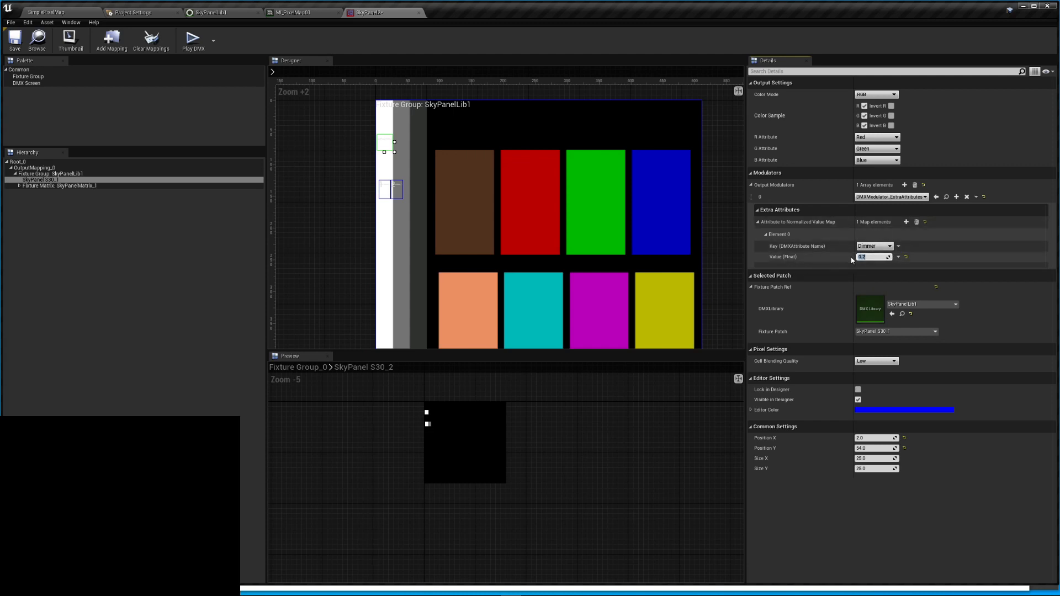
Add two more entries to SkyPanel S30_1's attribute map and assign them to Xfade and CCT
{"action": "left_click", "coordinate": [906, 221]}
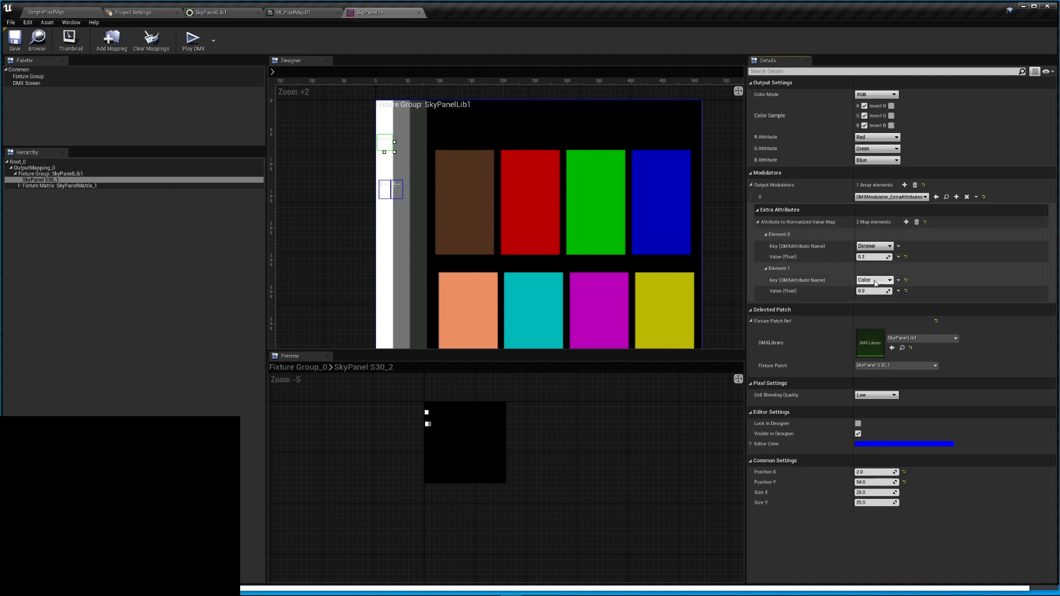
{"action": "left_click", "coordinate": [874, 280]}
{"action": "scroll", "coordinate": [897, 344], "scroll_direction": "down", "scroll_amount": 5}
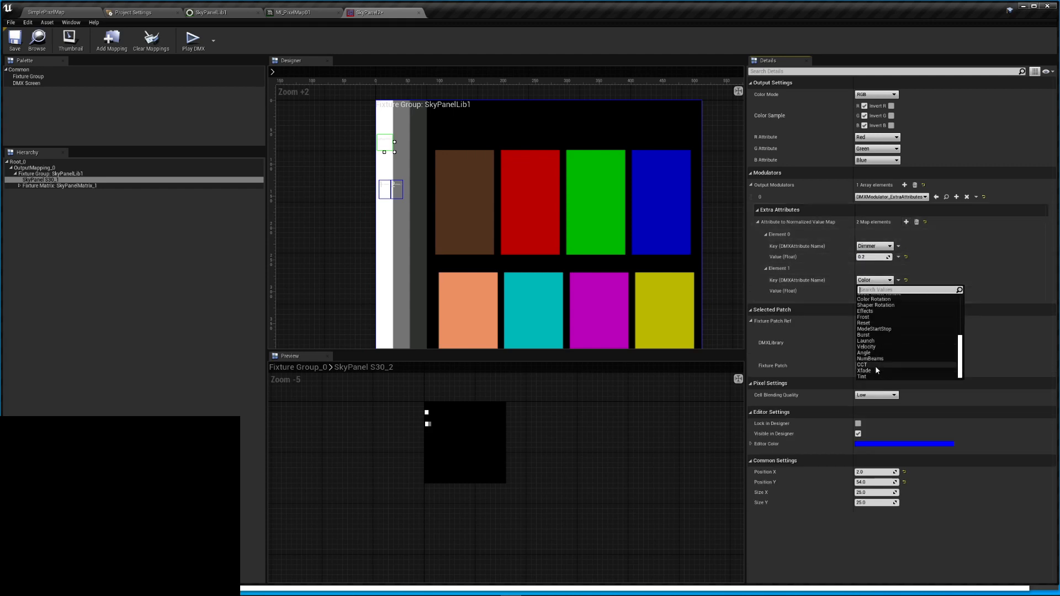
{"action": "left_click", "coordinate": [876, 370]}
{"action": "left_click", "coordinate": [905, 222]}
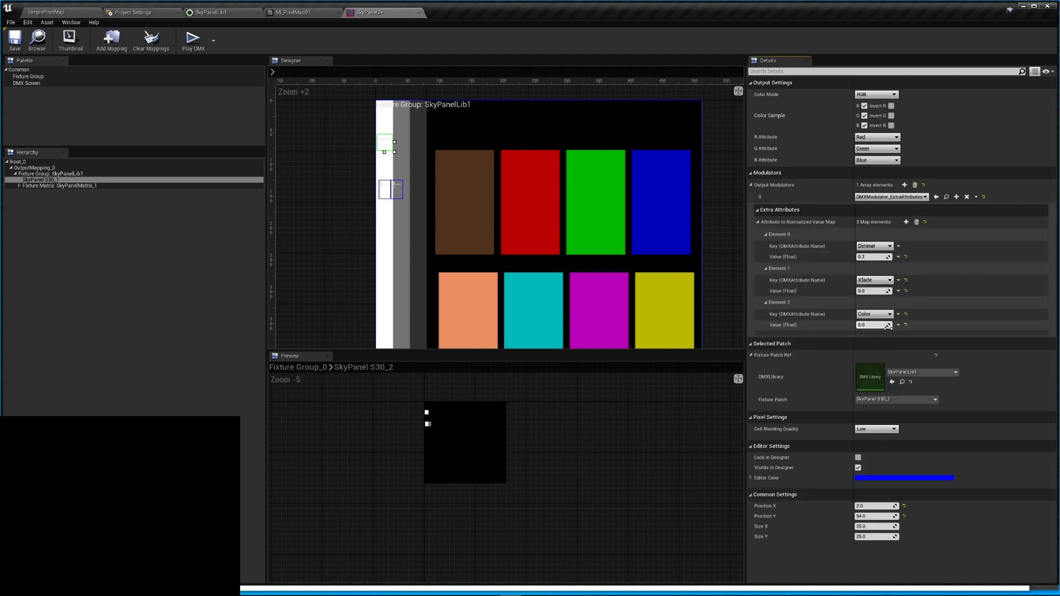
{"action": "left_click", "coordinate": [875, 314]}
{"action": "scroll", "coordinate": [872, 386], "scroll_direction": "down", "scroll_amount": 5}
{"action": "left_click", "coordinate": [871, 398]}
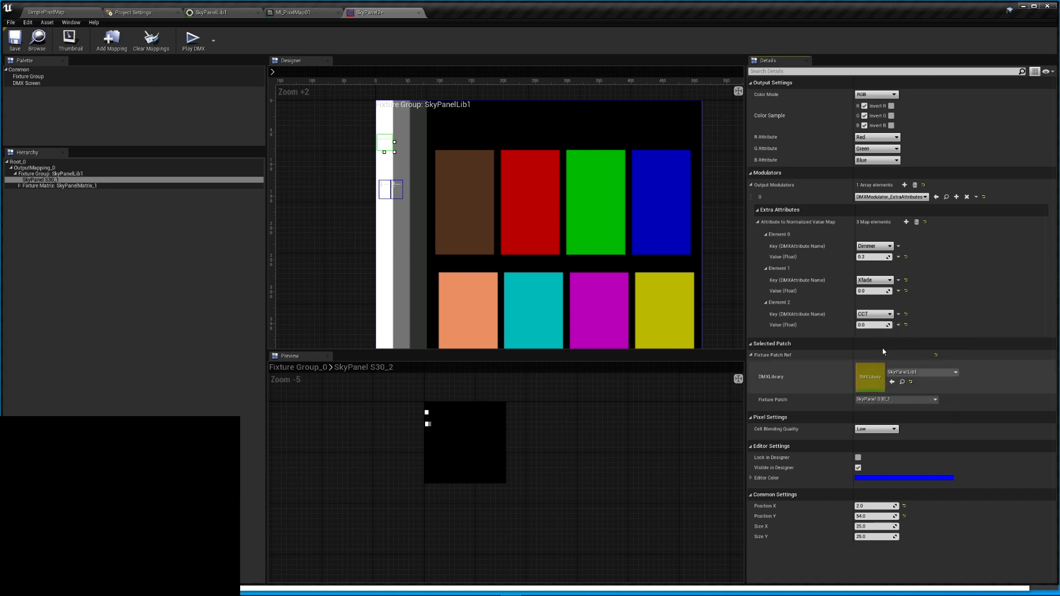
Set SkyPanel S30_1's extra Xfade value to 1 and CCT value to 0.5139, and save the pixel map
{"action": "left_click", "coordinate": [867, 290]}
{"action": "type", "text": "1"}
{"action": "key", "text": "Return"}
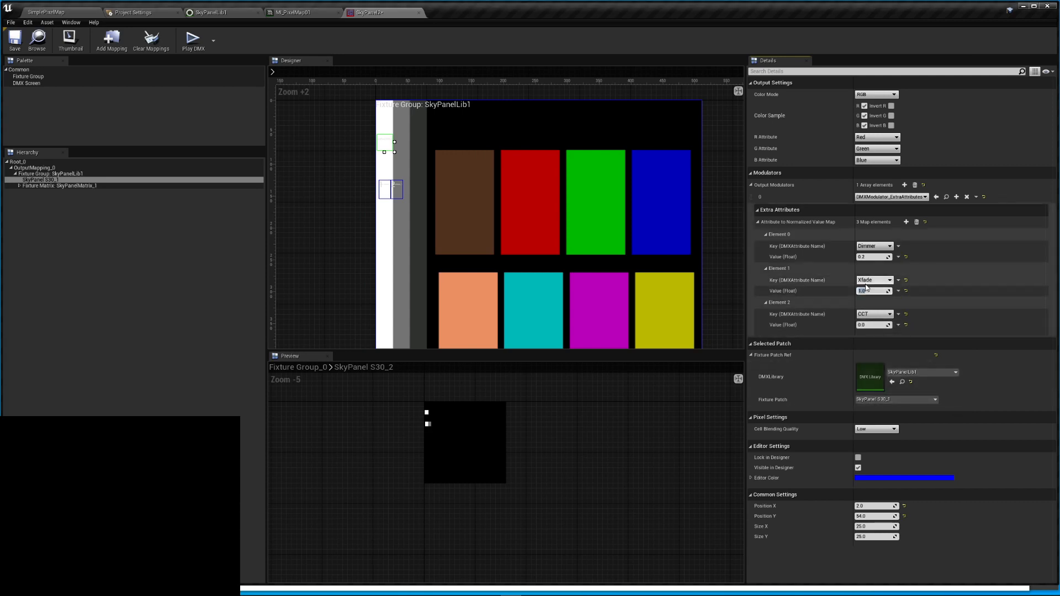
{"action": "left_click", "coordinate": [870, 324]}
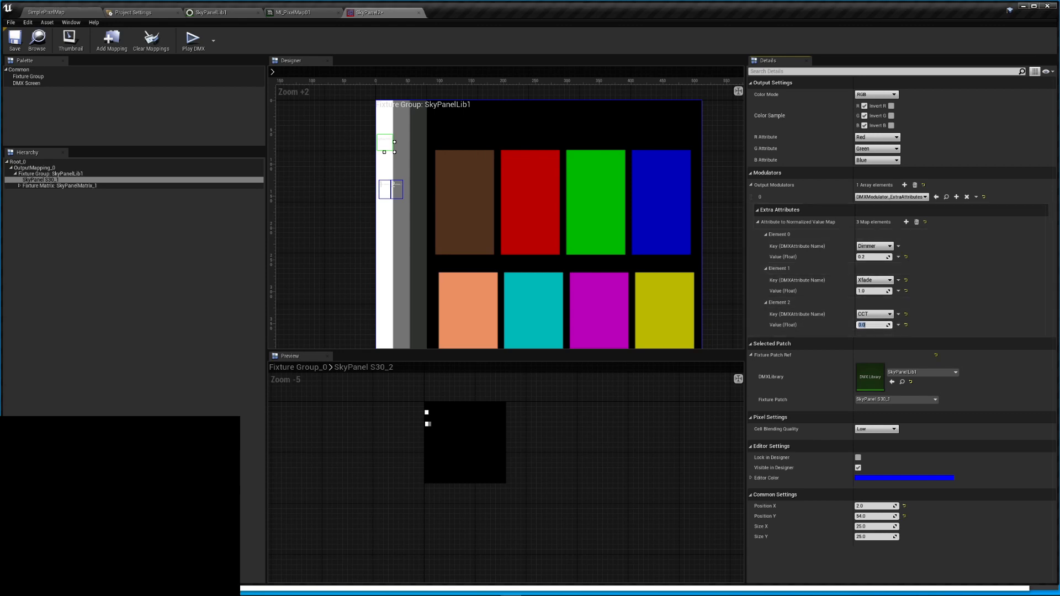
{"action": "left_click", "coordinate": [879, 325]}
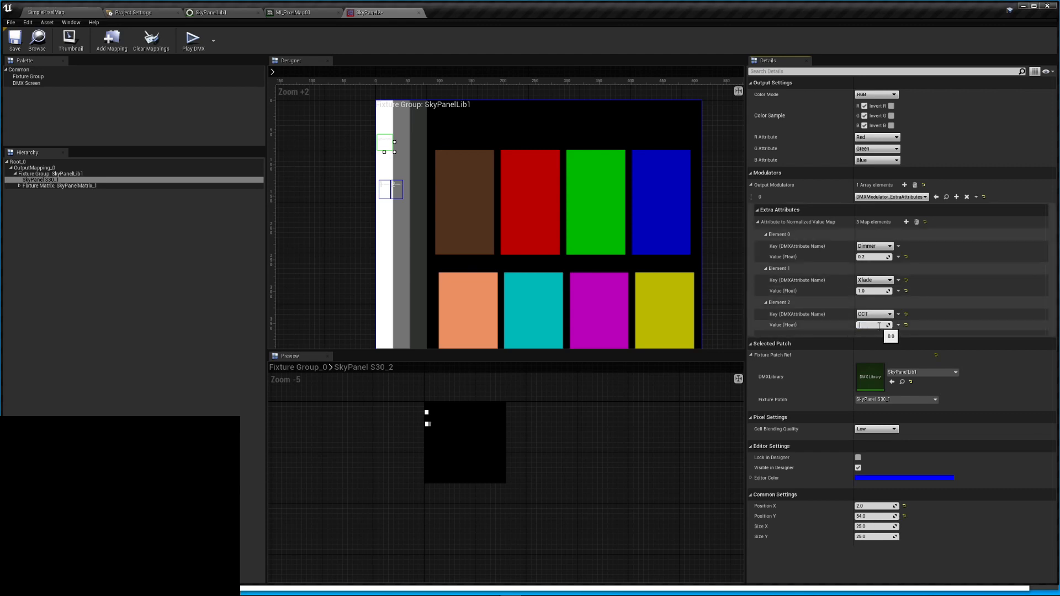
{"action": "type", "text": ".5139"}
{"action": "key", "text": "Return"}
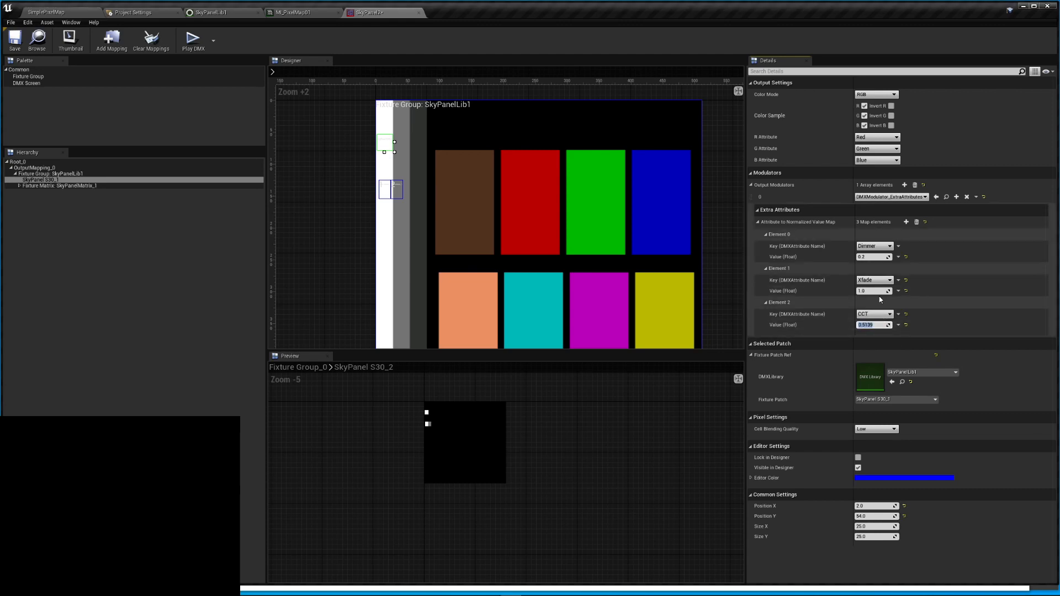
{"action": "left_click", "coordinate": [884, 326]}
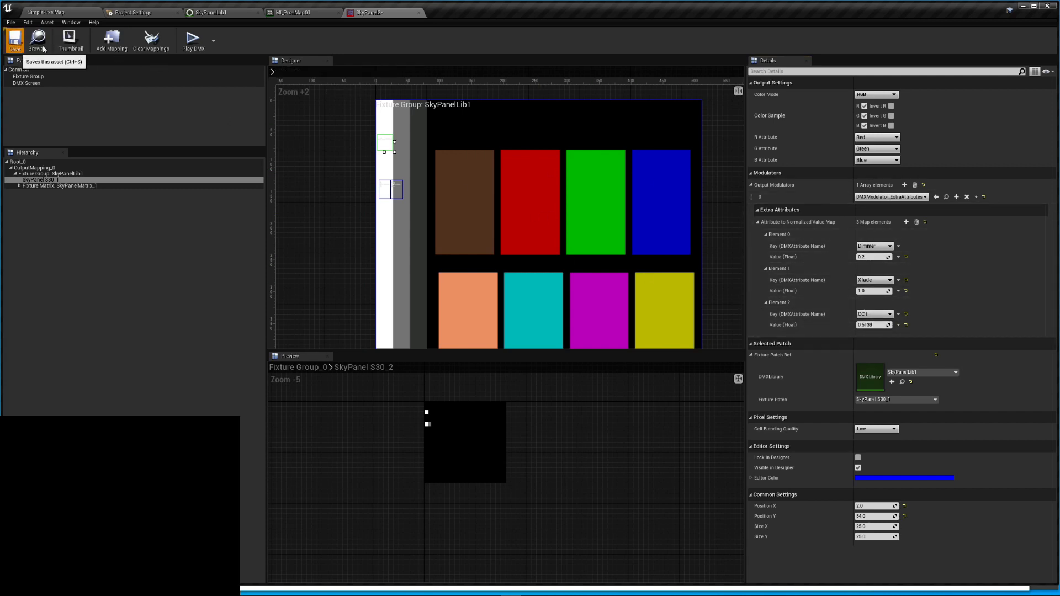
{"action": "left_click", "coordinate": [15, 39]}
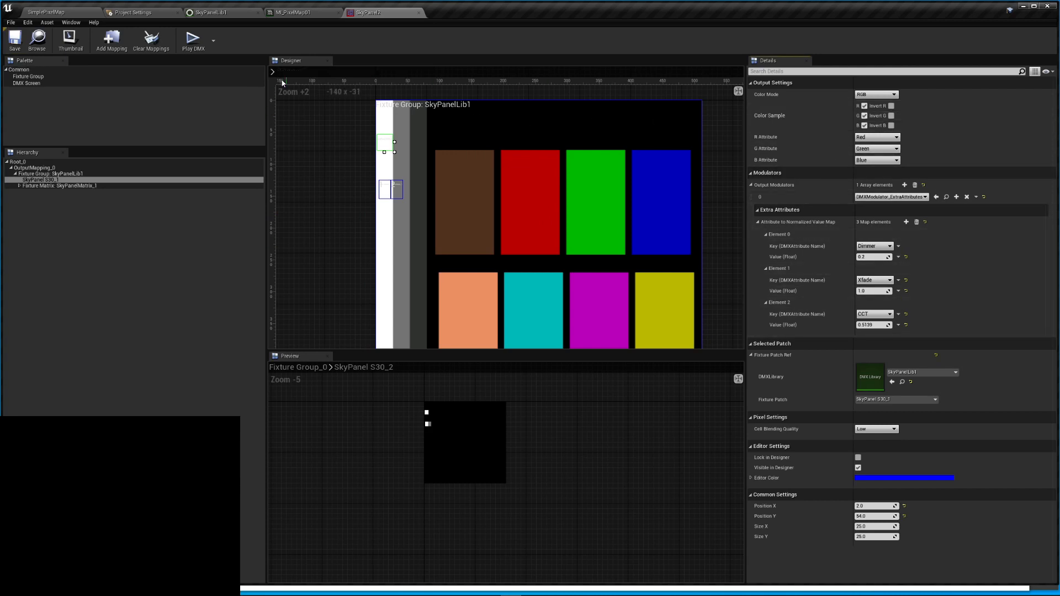
Start playing DMX from the pixel map and nudge the SkyPanel S30_1 fixture to about 1, 51 on the white strip
{"action": "left_click", "coordinate": [193, 39]}
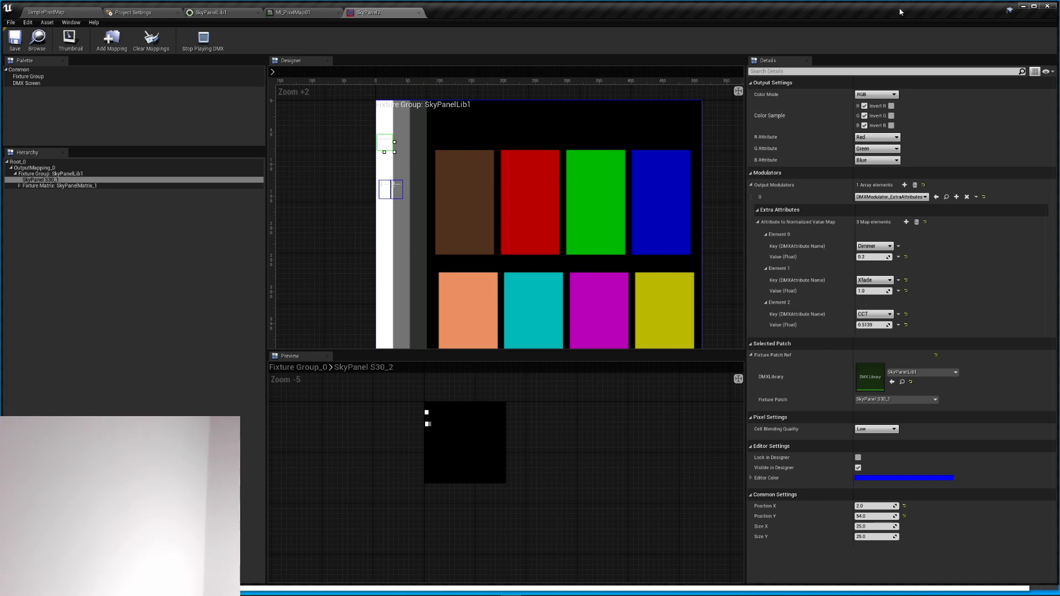
{"action": "mouse_move", "coordinate": [390, 143]}
{"action": "left_mouse_down"}
{"action": "mouse_move", "coordinate": [527, 180]}
{"action": "mouse_move", "coordinate": [678, 182]}
{"action": "mouse_move", "coordinate": [668, 316]}
{"action": "mouse_move", "coordinate": [454, 291]}
{"action": "mouse_move", "coordinate": [455, 305]}
{"action": "mouse_move", "coordinate": [388, 143]}
{"action": "left_mouse_up"}
Switch to the SkyPanel's web interface in the browser and turn the Calibrated RGBW special mode off and back on in the fixture settings
{"action": "key", "text": "alt+Tab"}
{"action": "left_click", "coordinate": [133, 50]}
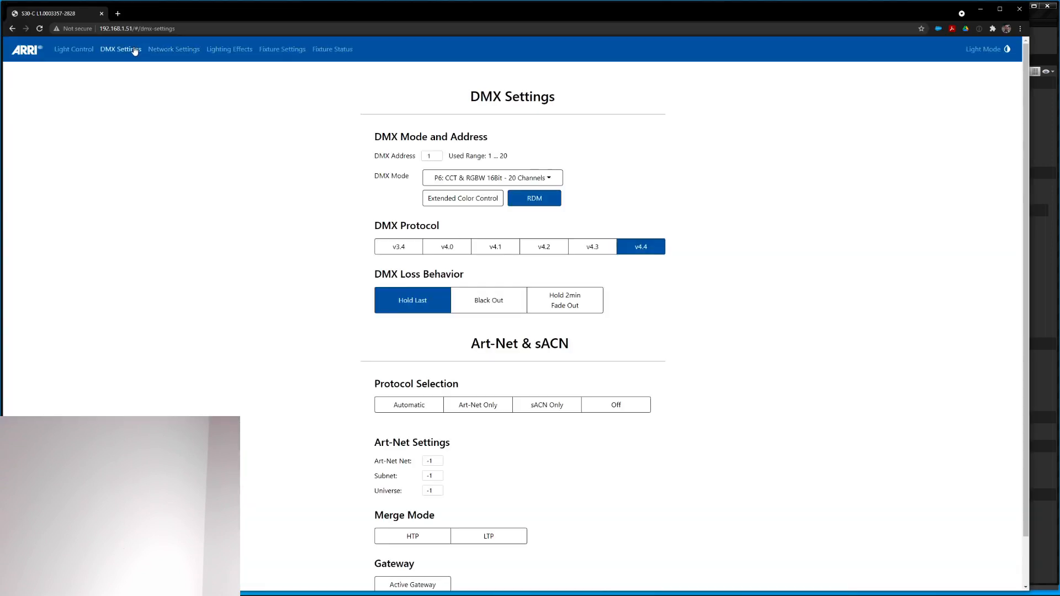
{"action": "left_click", "coordinate": [283, 49]}
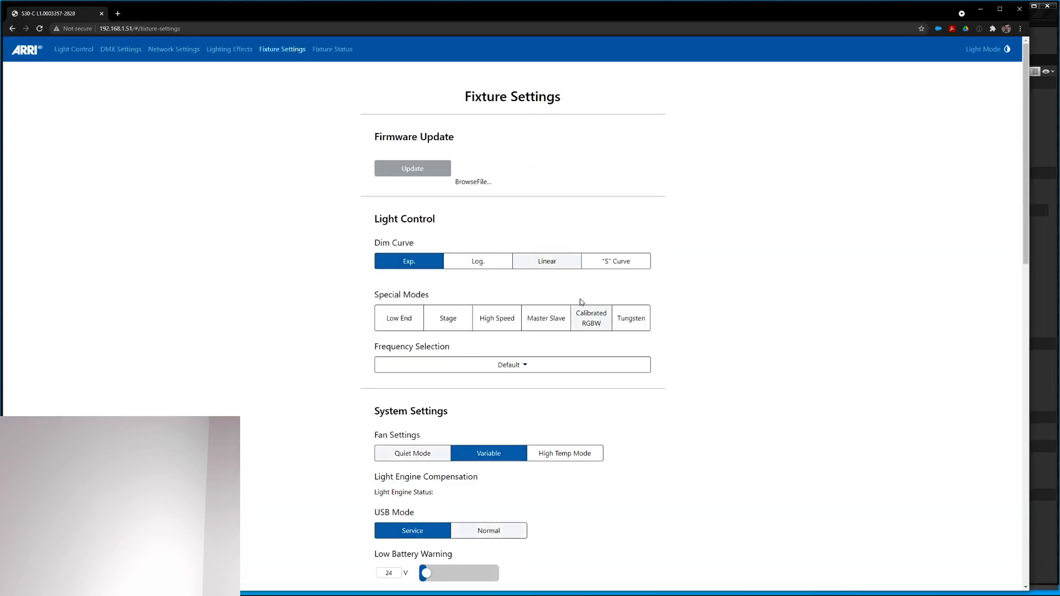
{"action": "left_click", "coordinate": [591, 324]}
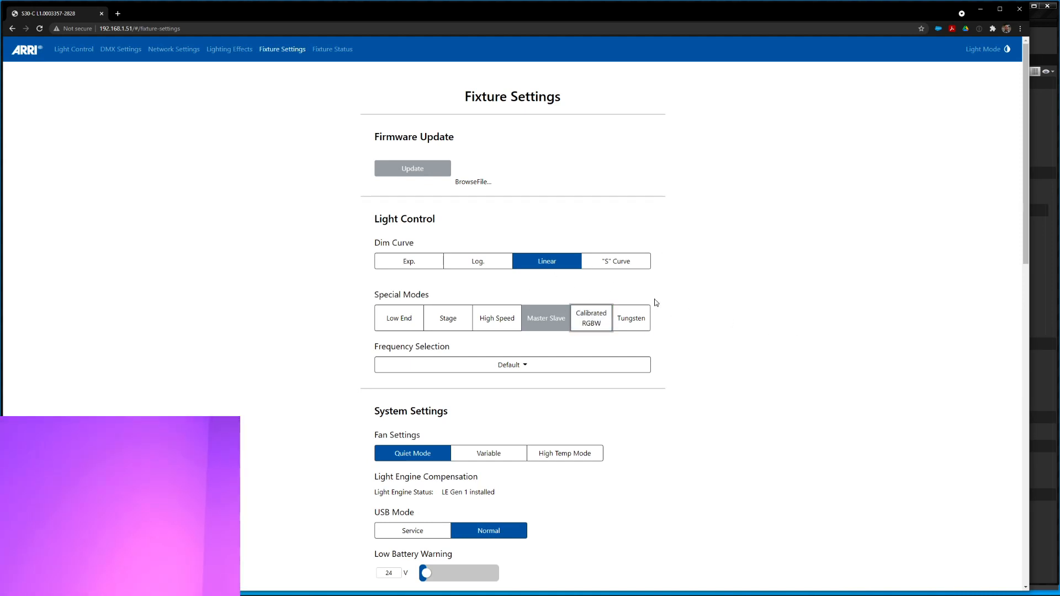
{"action": "left_click", "coordinate": [593, 324]}
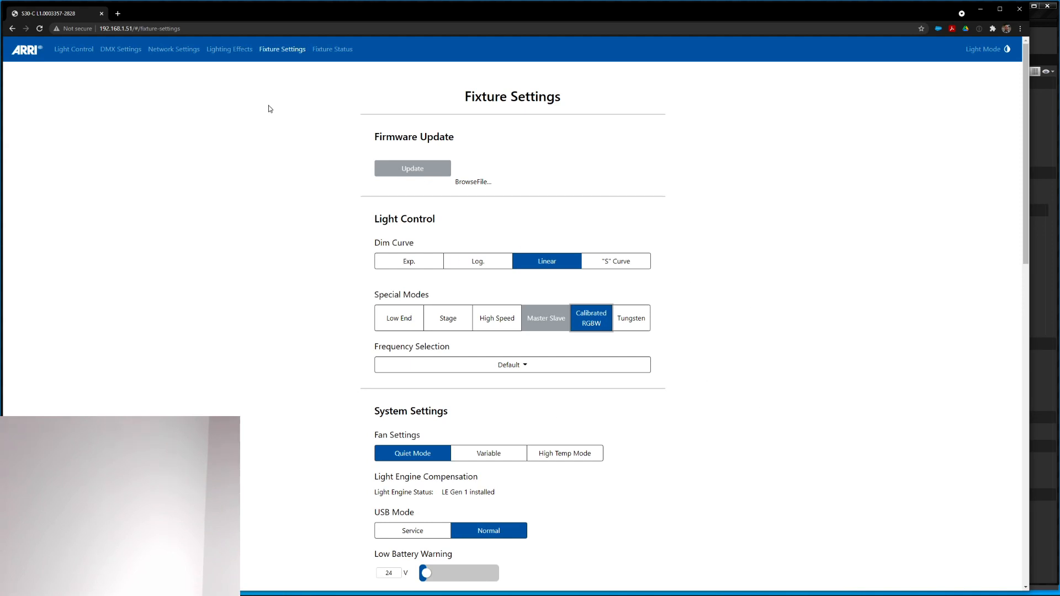
Check the received DMX values on the Light Control page, return to Unreal Editor and stop playing DMX
{"action": "left_click", "coordinate": [66, 50]}
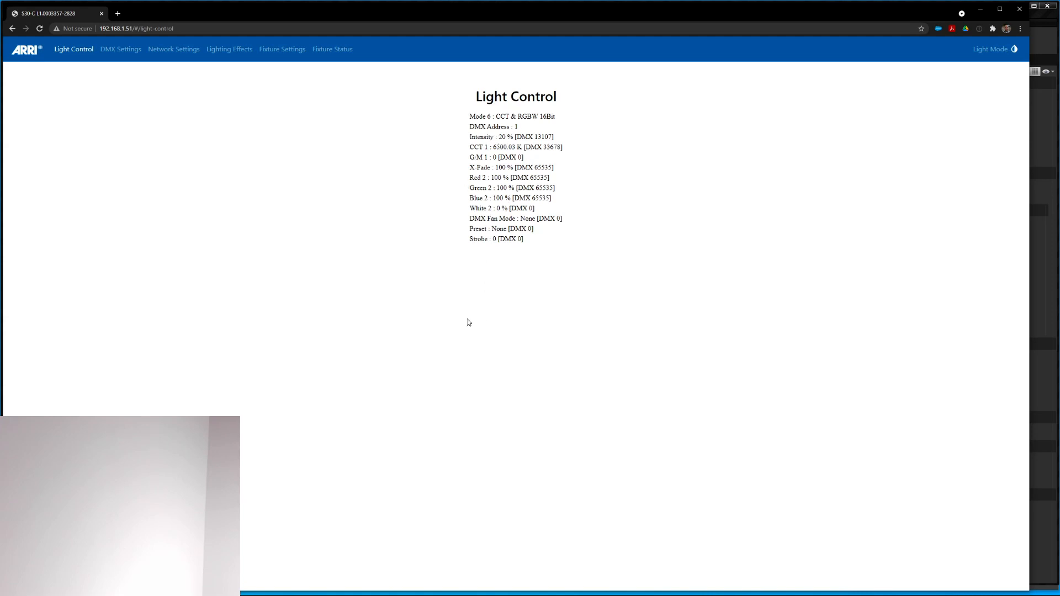
{"action": "key", "text": "alt+Tab"}
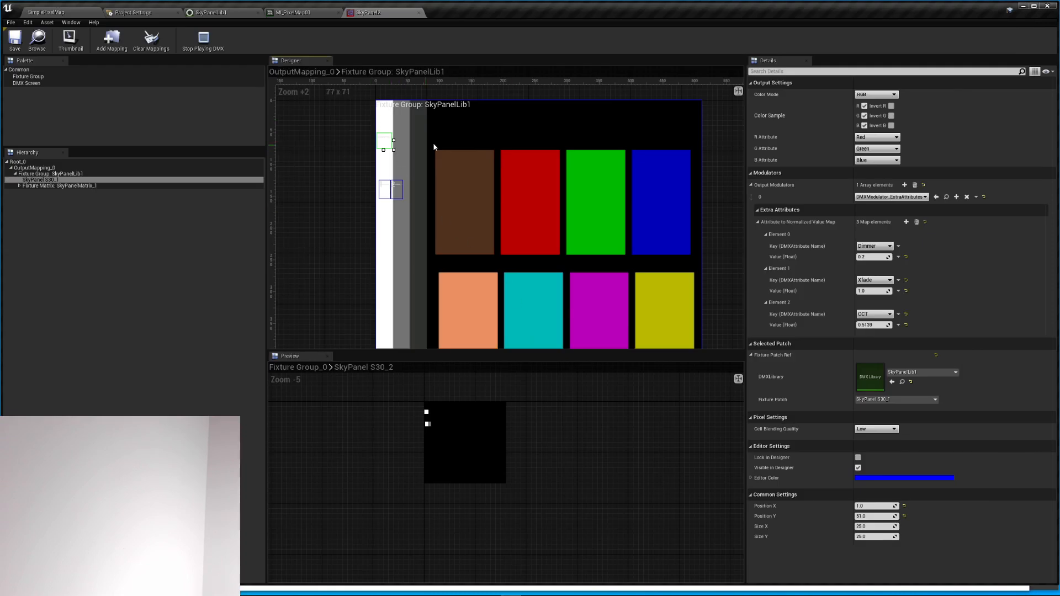
{"action": "left_click", "coordinate": [213, 43]}
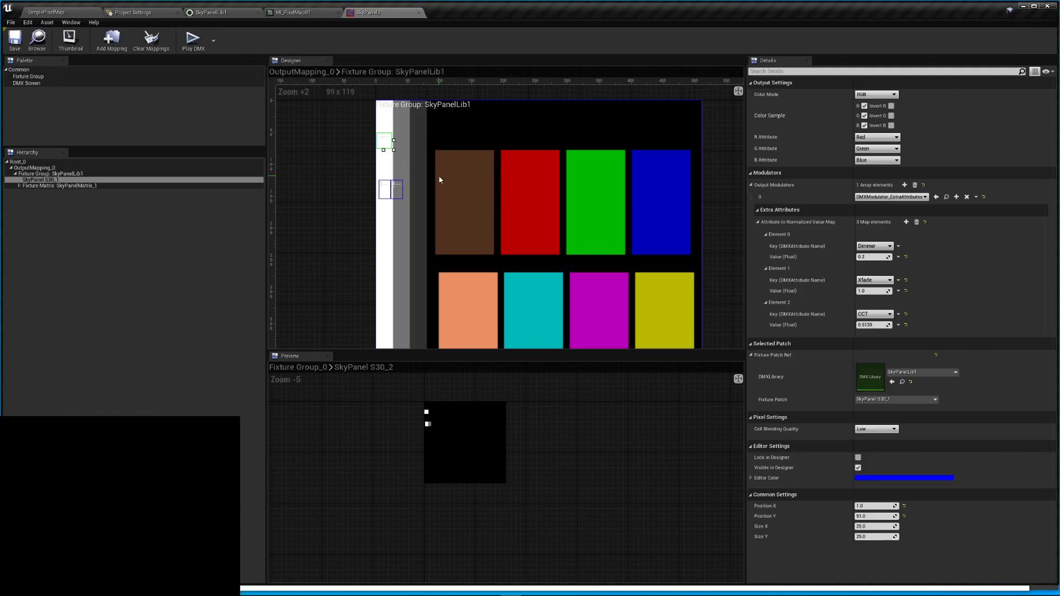
Add a DMXModulator_ExtraCellAttributes output modulator to the SkyPanelMatrix_1 fixture
{"action": "left_click", "coordinate": [386, 190]}
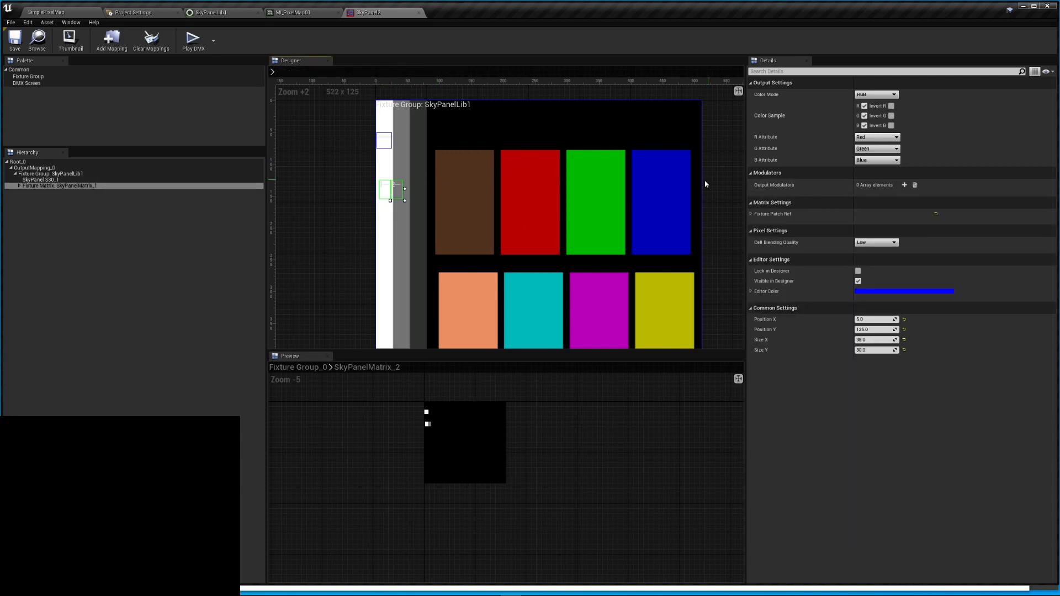
{"action": "left_click", "coordinate": [904, 184]}
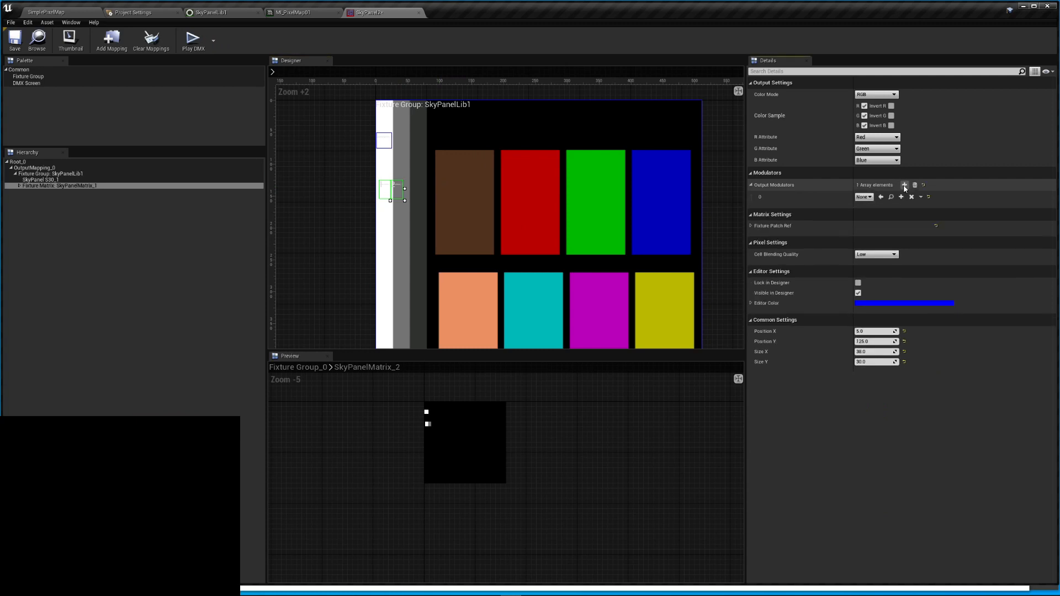
{"action": "left_click", "coordinate": [862, 197]}
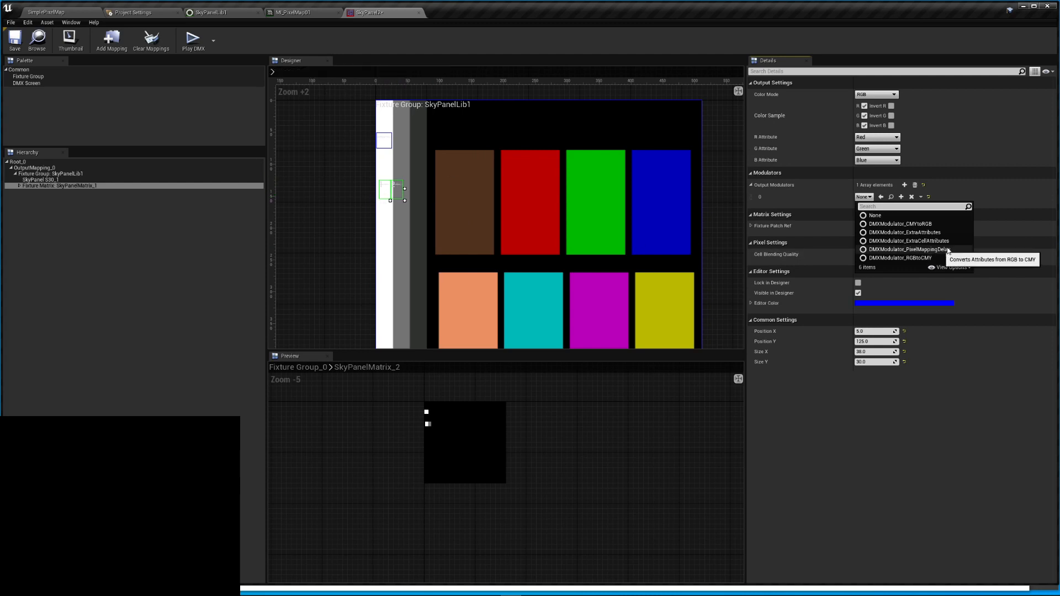
{"action": "left_click", "coordinate": [927, 241]}
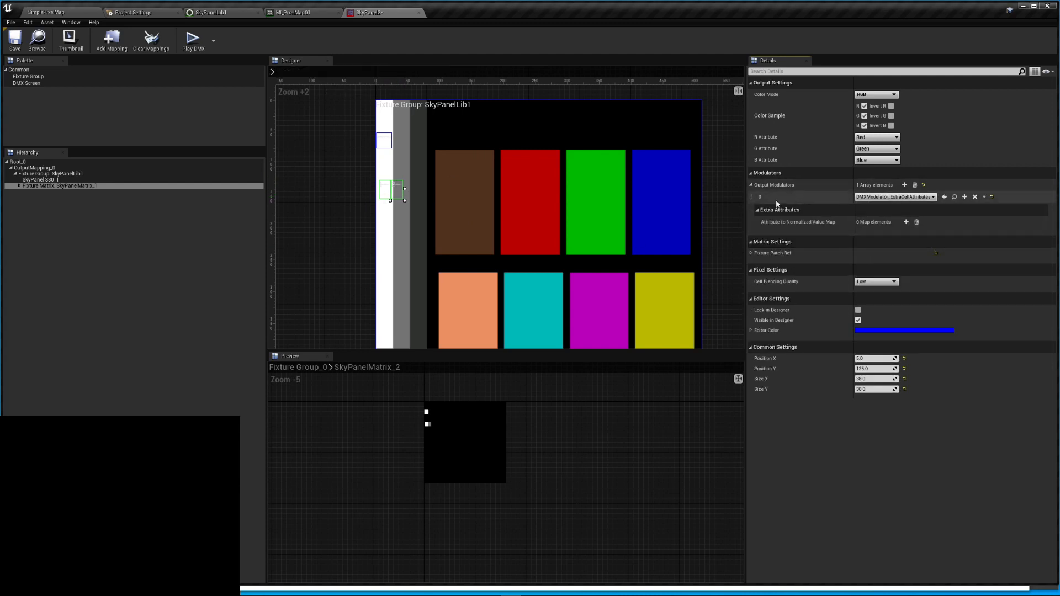
Add Dimmer, Xfade and CCT entries to SkyPanelMatrix_1's extra cell attribute map and set the Dimmer value to 0.2
{"action": "left_click", "coordinate": [906, 221]}
{"action": "left_click", "coordinate": [874, 245]}
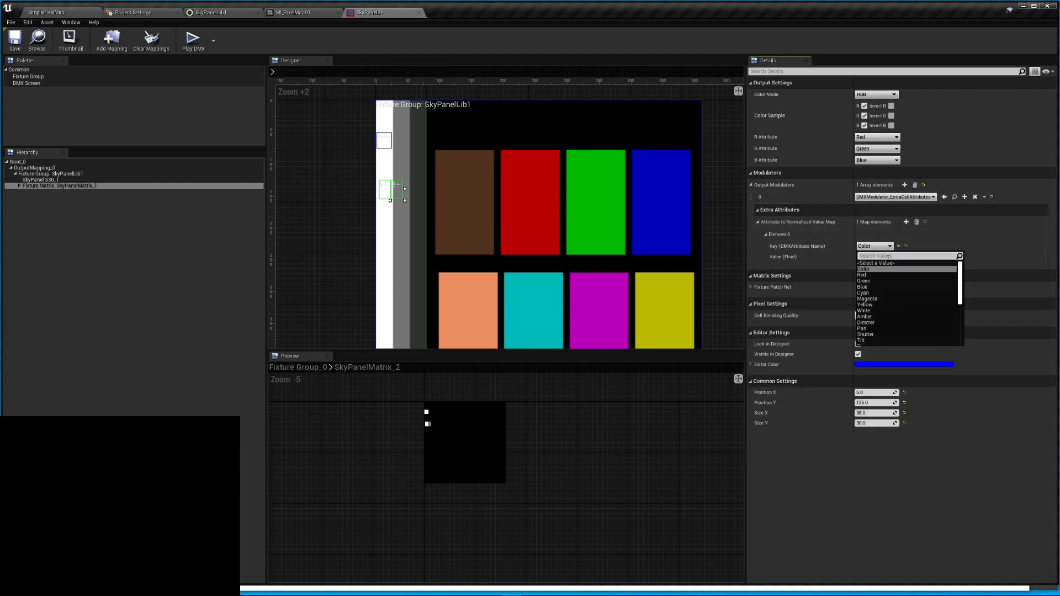
{"action": "left_click", "coordinate": [876, 324]}
{"action": "left_click", "coordinate": [906, 221]}
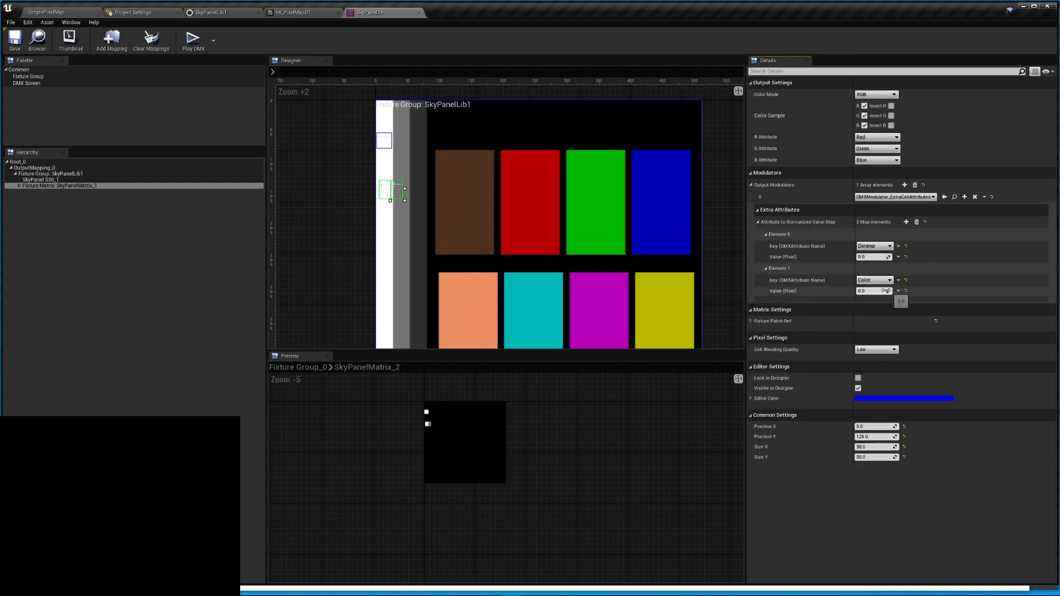
{"action": "left_click", "coordinate": [881, 280]}
{"action": "scroll", "coordinate": [897, 340], "scroll_direction": "down", "scroll_amount": 10}
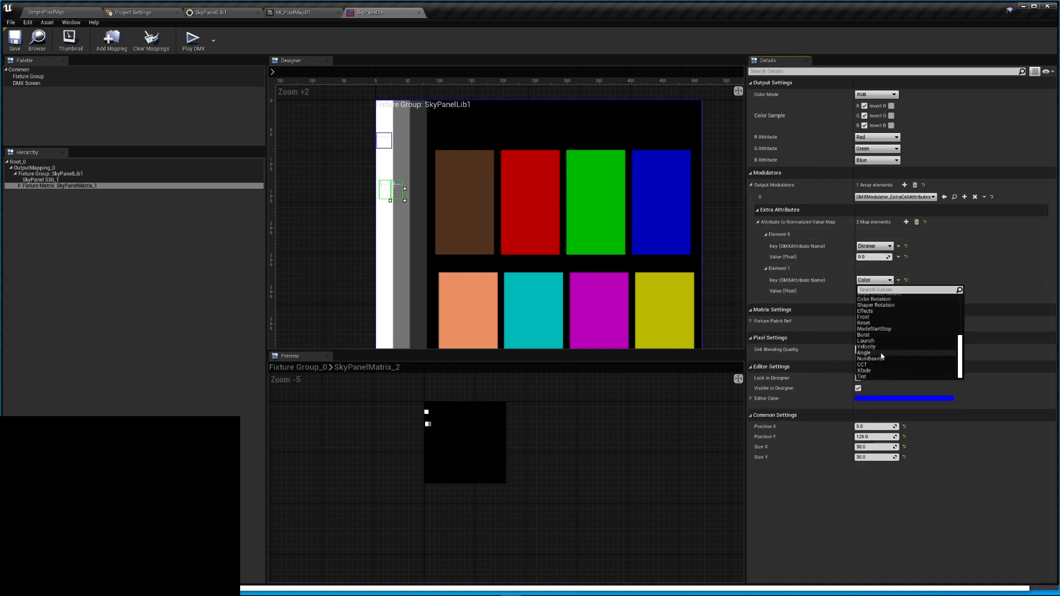
{"action": "left_click", "coordinate": [876, 370]}
{"action": "left_click", "coordinate": [906, 221]}
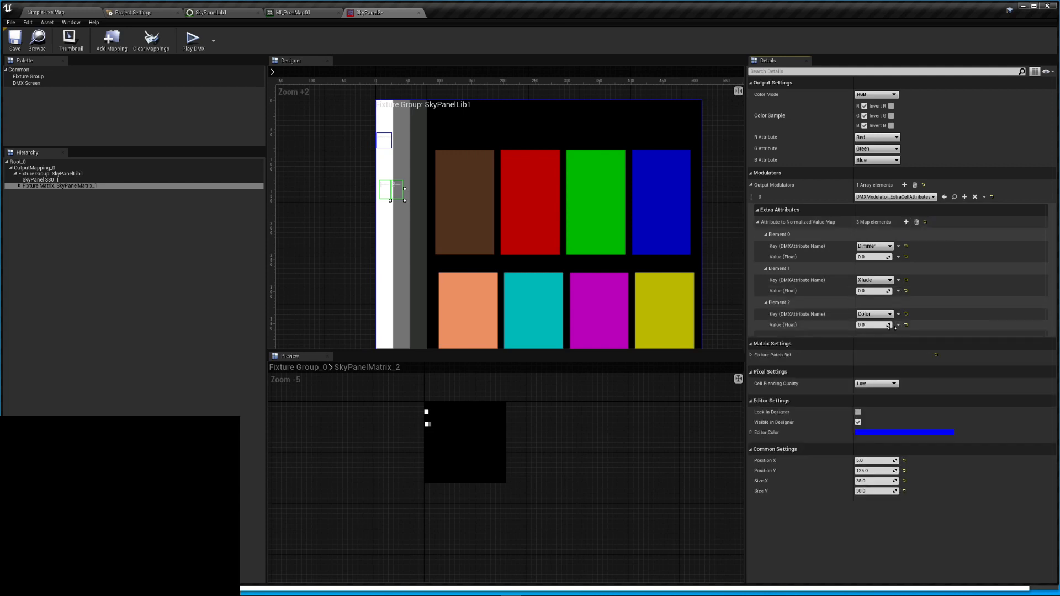
{"action": "left_click", "coordinate": [874, 314]}
{"action": "scroll", "coordinate": [879, 369], "scroll_direction": "down", "scroll_amount": 5}
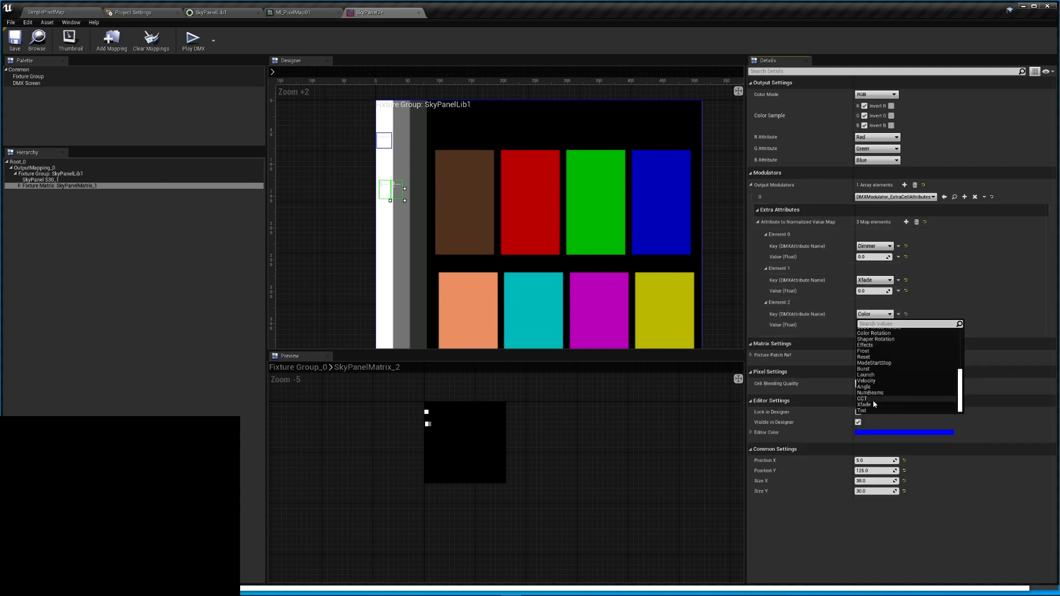
{"action": "left_click", "coordinate": [872, 400]}
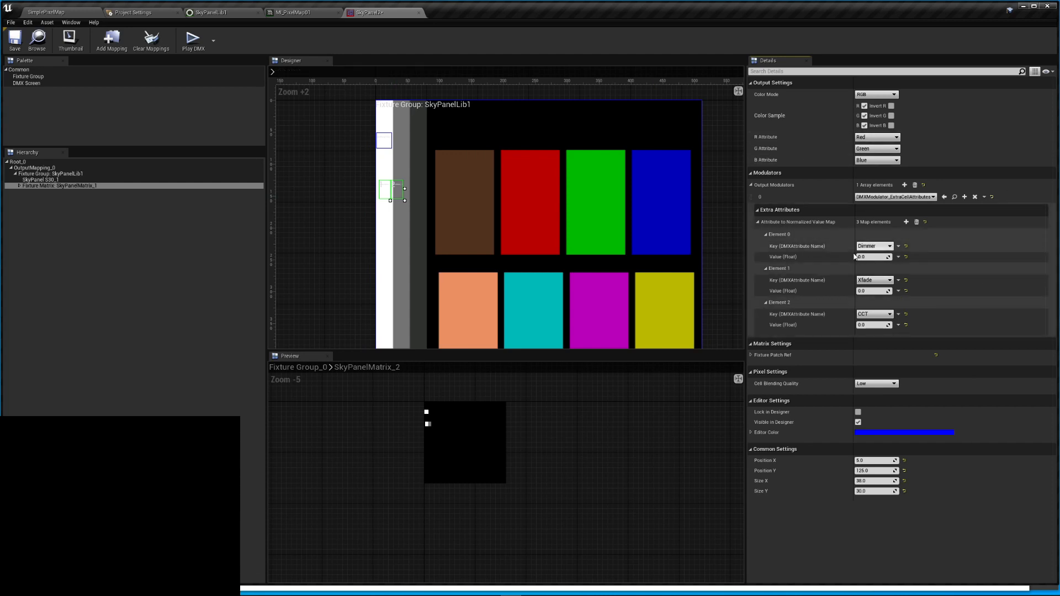
{"action": "left_click", "coordinate": [871, 257]}
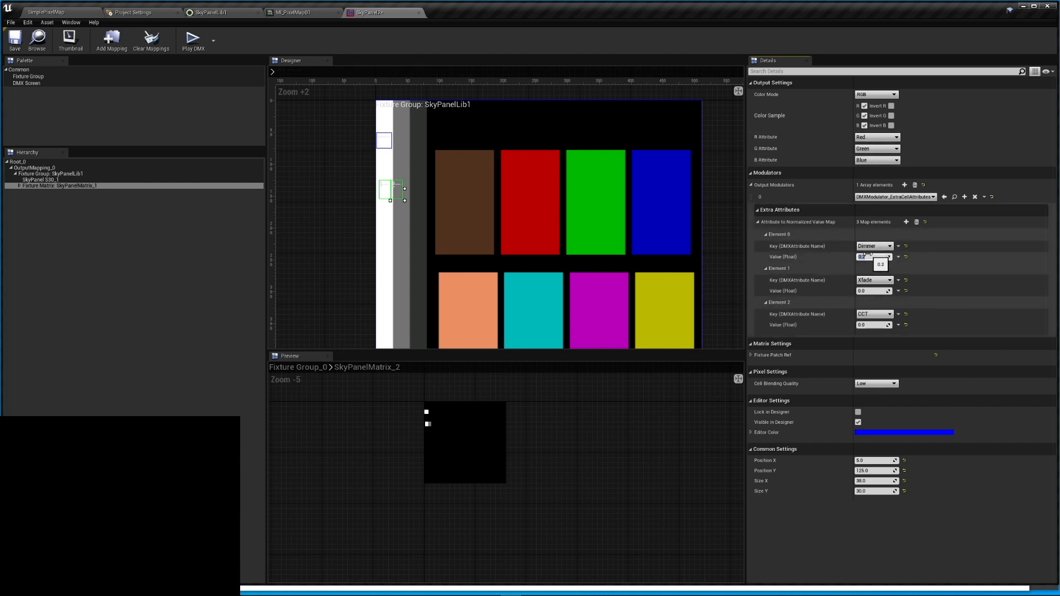
Set the Xfade value in SkyPanelMatrix_1's extra cell attribute map to 1
{"action": "left_click", "coordinate": [866, 289]}
{"action": "type", "text": "1"}
{"action": "key", "text": "Return"}
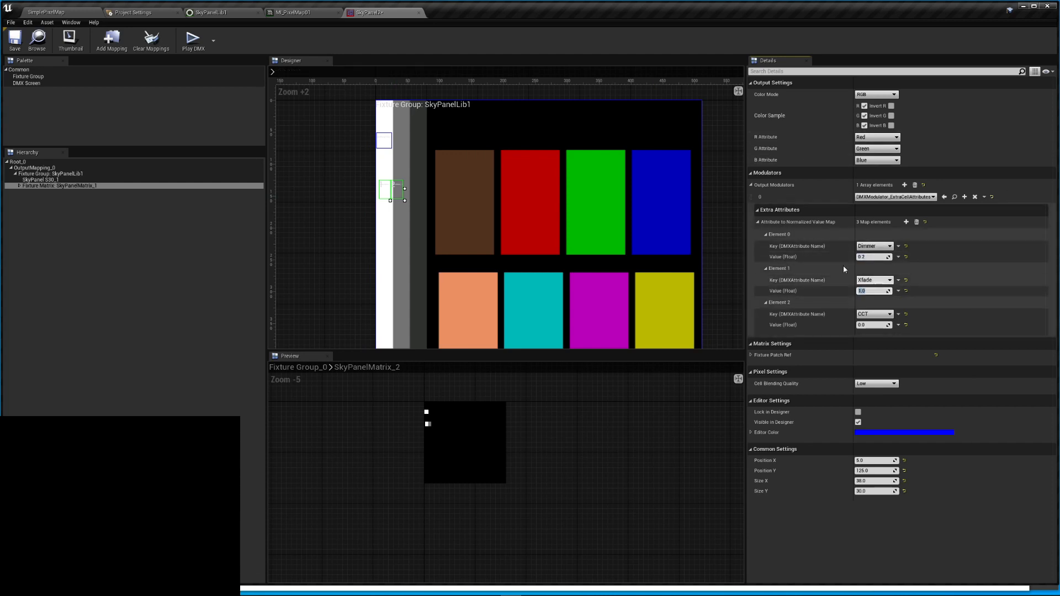
Copy the CCT value 0.5139 from SkyPanel S30_1 into SkyPanelMatrix_1's CCT entry and deselect the fixture
{"action": "left_click", "coordinate": [384, 140]}
{"action": "left_click", "coordinate": [877, 325]}
{"action": "key", "text": "ctrl+c"}
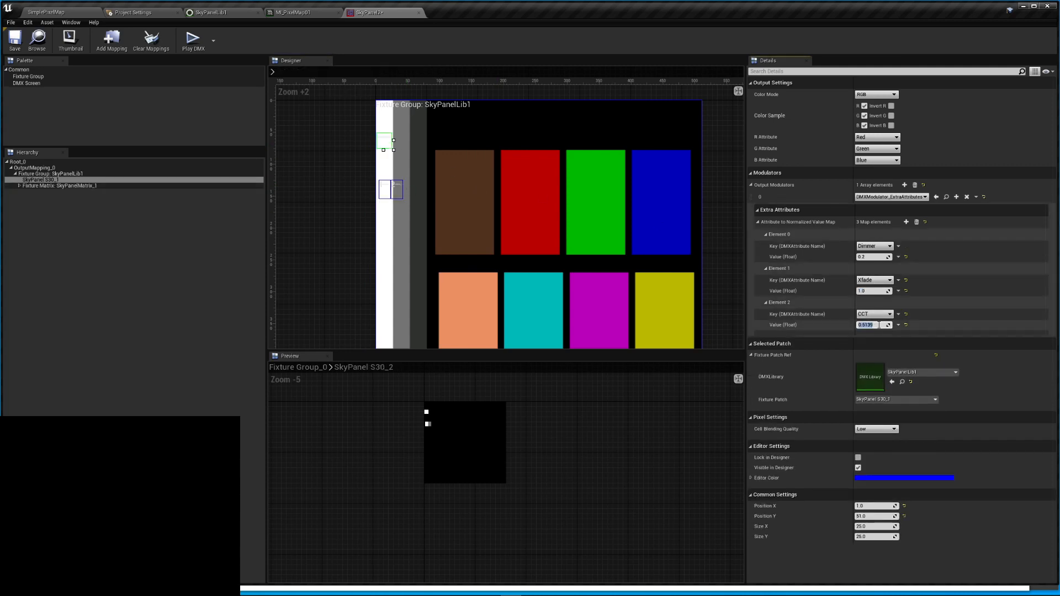
{"action": "left_click", "coordinate": [391, 190]}
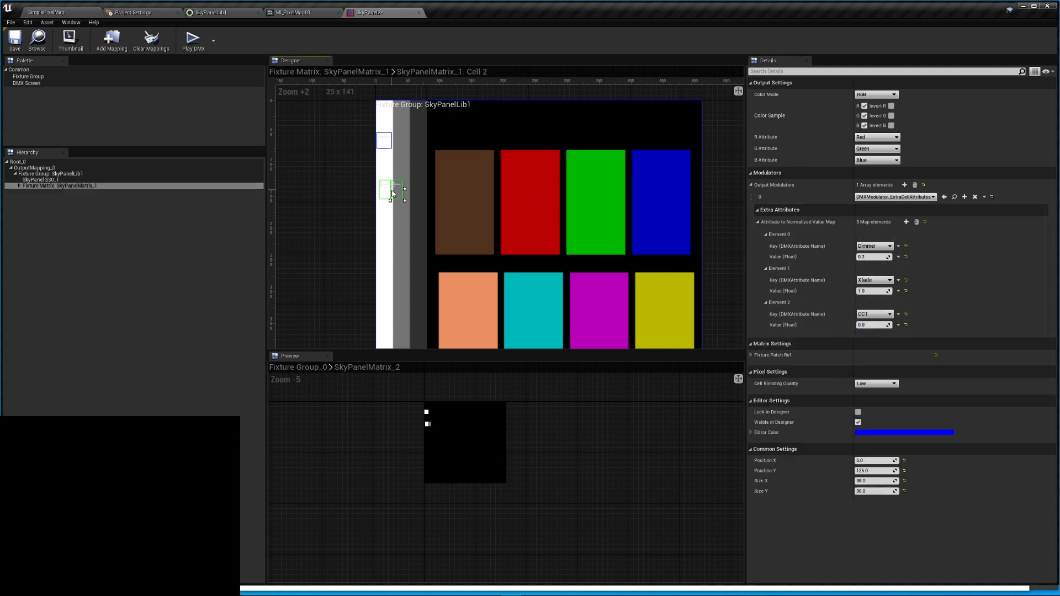
{"action": "left_click", "coordinate": [872, 325]}
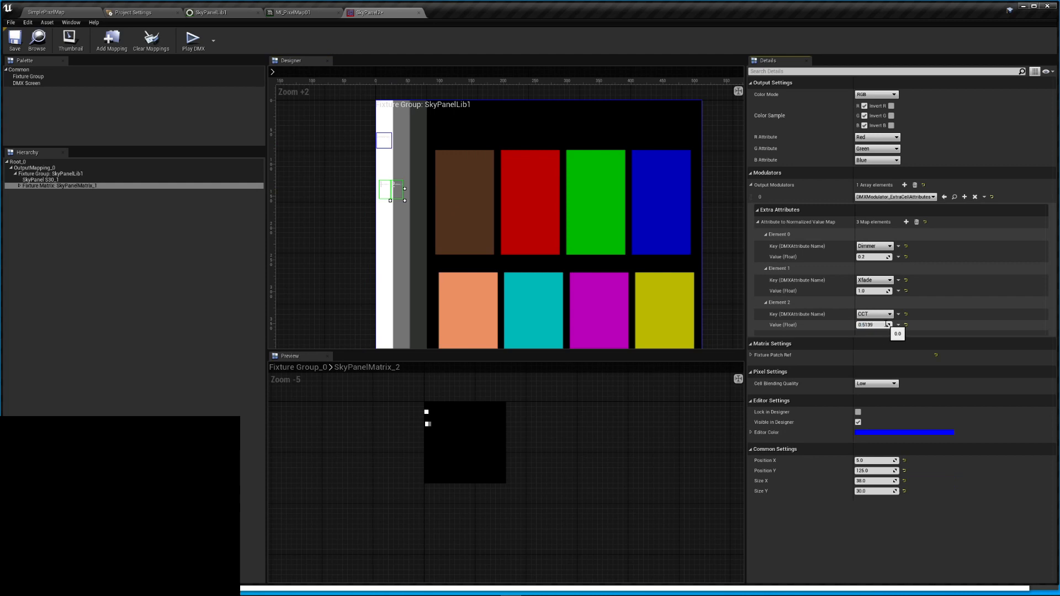
{"action": "key", "text": "ctrl+v"}
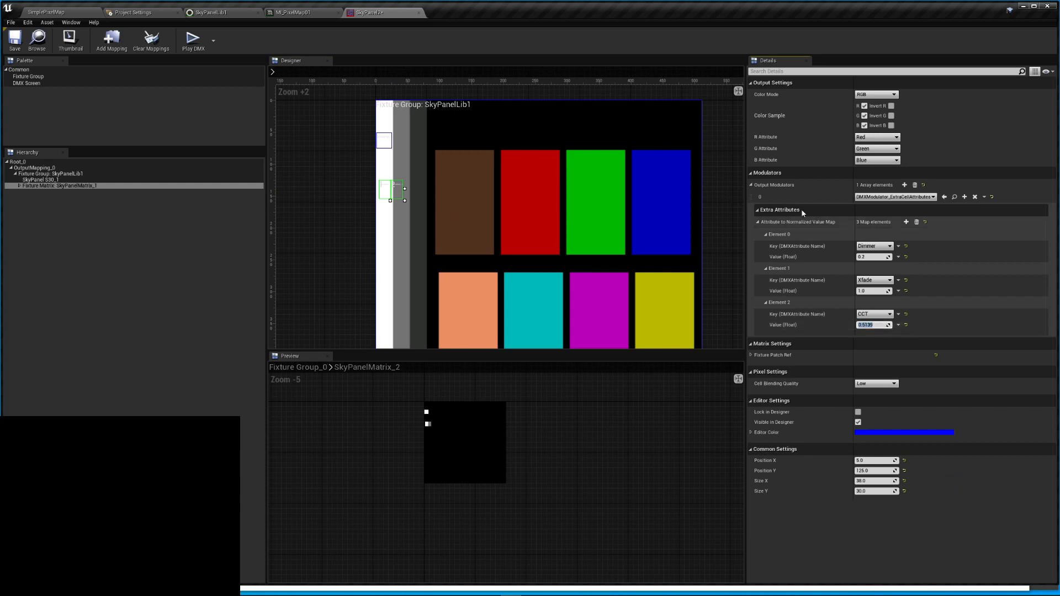
{"action": "left_click", "coordinate": [290, 144]}
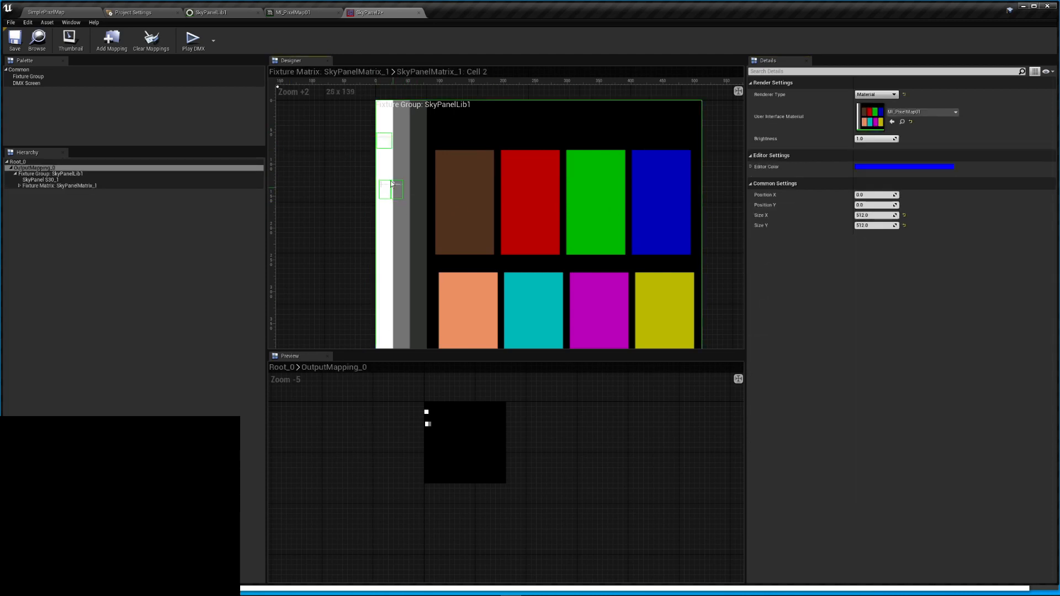
Switch to the SkyPanel's web interface in the browser and set its DMX mode to P25: LE CCT & RGBW 16Bit
{"action": "key", "text": "alt+Tab"}
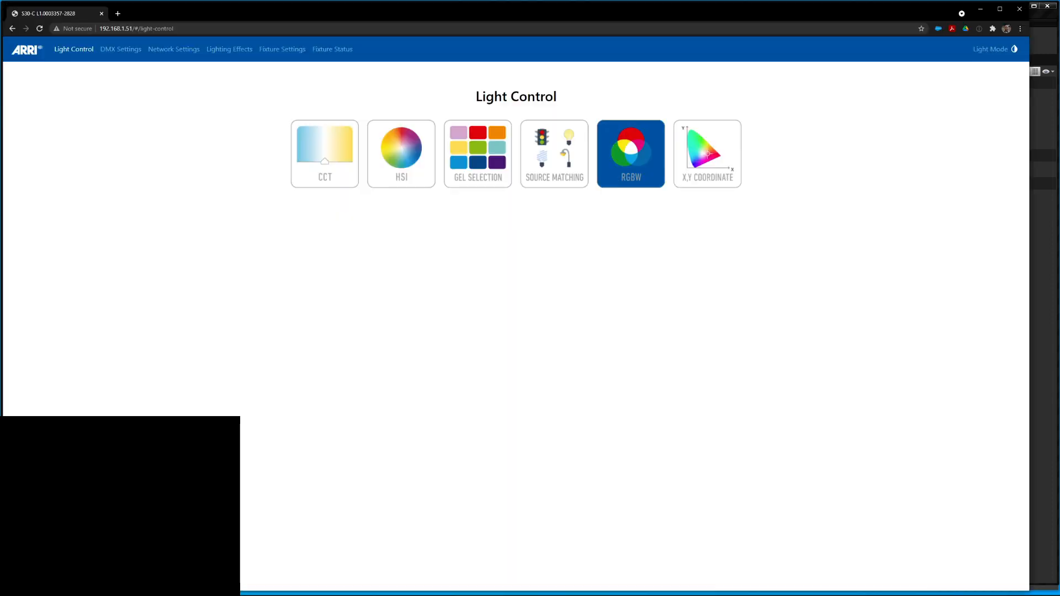
{"action": "left_click", "coordinate": [121, 49]}
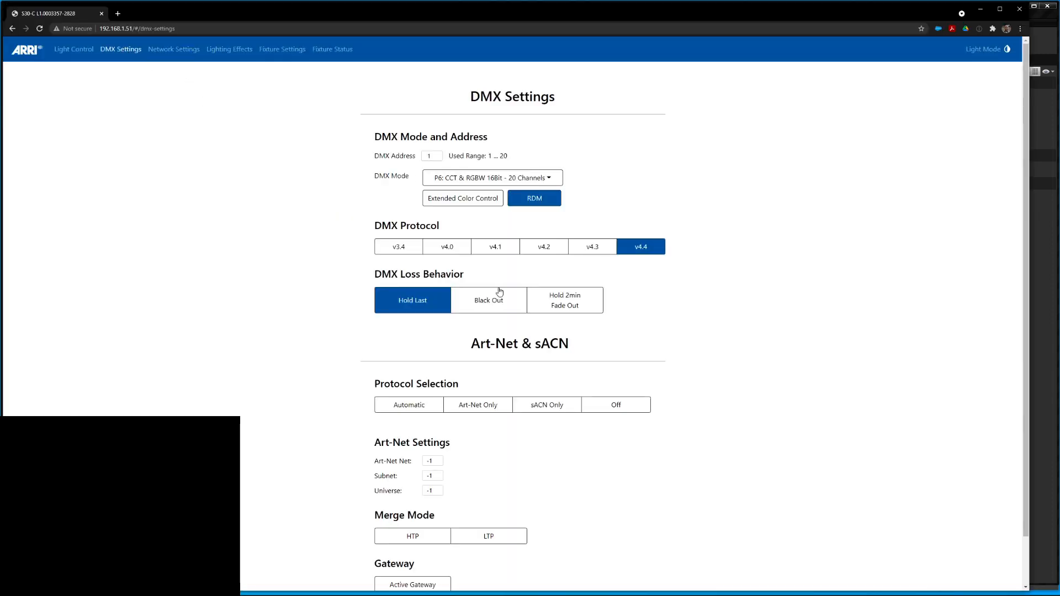
{"action": "left_click", "coordinate": [475, 184]}
{"action": "scroll", "coordinate": [466, 231], "scroll_direction": "down", "scroll_amount": 5}
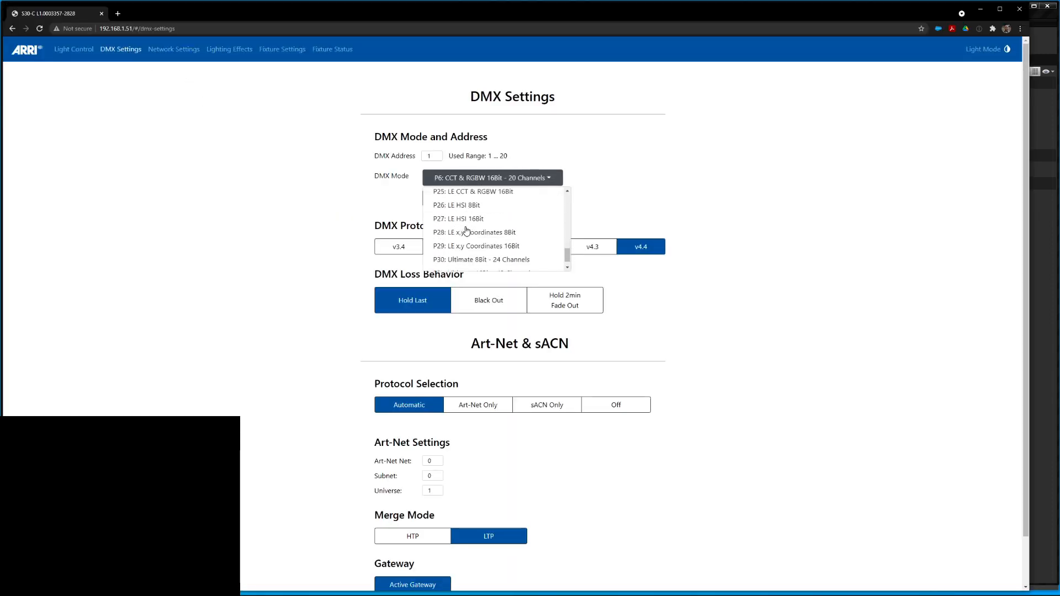
{"action": "scroll", "coordinate": [466, 230], "scroll_direction": "up", "scroll_amount": 1}
{"action": "left_click", "coordinate": [465, 223]}
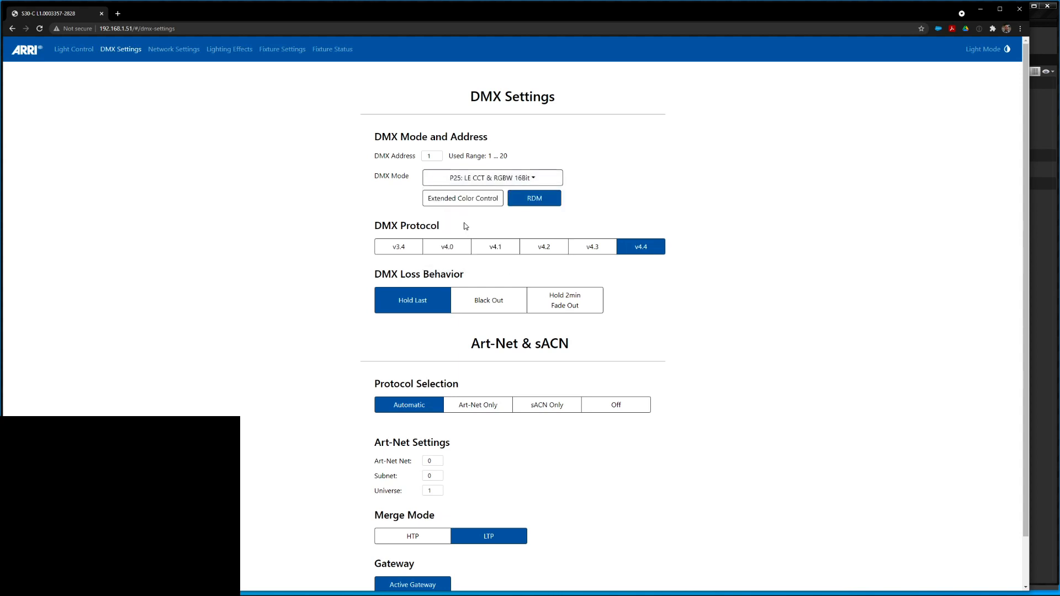
Set the Art-Net universe in the SkyPanel's DMX settings to 2
{"action": "left_click", "coordinate": [440, 488]}
{"action": "key", "text": "Return"}
{"action": "left_click", "coordinate": [210, 181]}
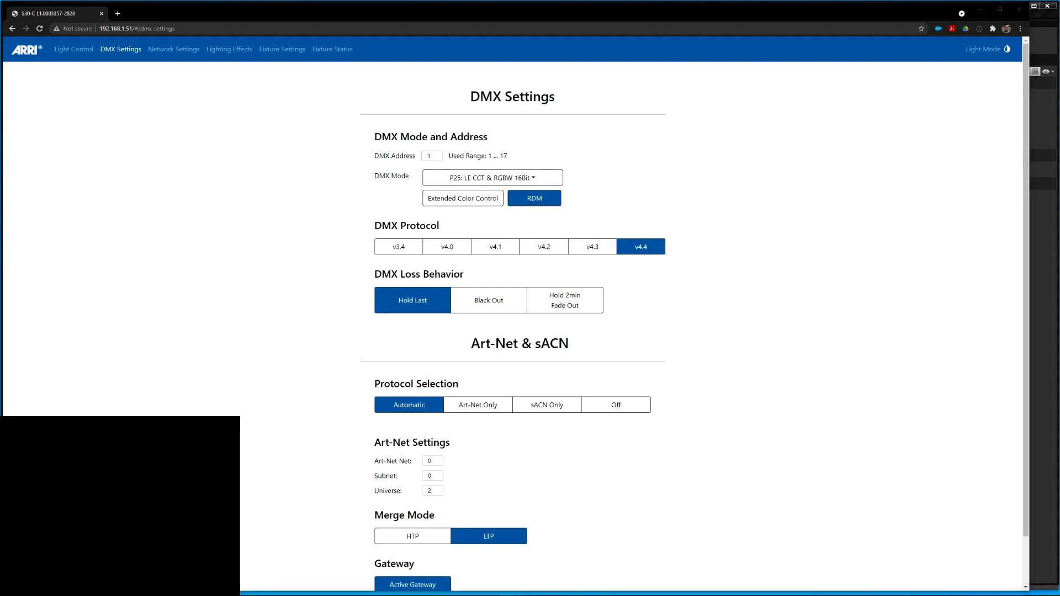
Return to Unreal Editor, check SkyPanelMatrix_1's patch in the SkyPanelLib1 library and go back to the SkyPanel2 pixel map
{"action": "left_click", "coordinate": [511, 595]}
{"action": "left_click", "coordinate": [213, 12]}
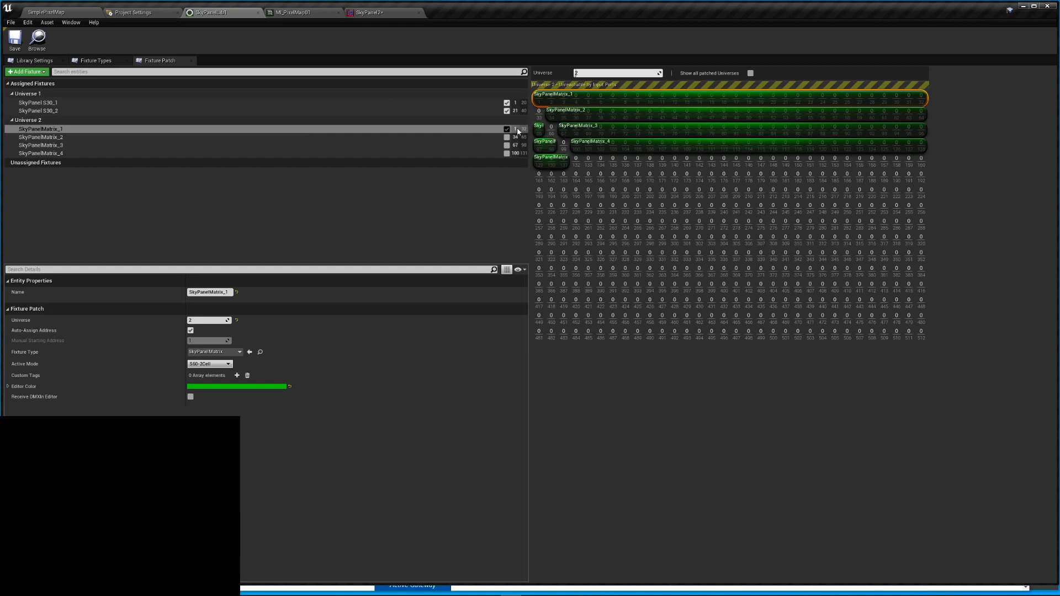
{"action": "left_click", "coordinate": [381, 12]}
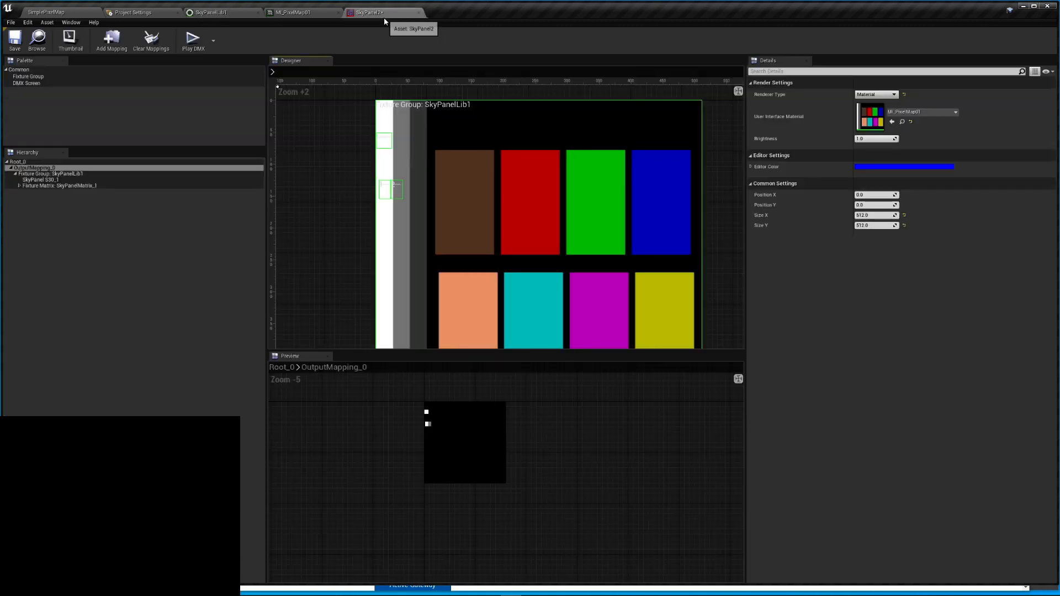
Save the SkyPanel2 pixel map and, while playing DMX, move SkyPanelMatrix_1 to about X 5, Y 96, ending with DMX playback stopped
{"action": "left_click", "coordinate": [16, 43]}
{"action": "left_click", "coordinate": [194, 39]}
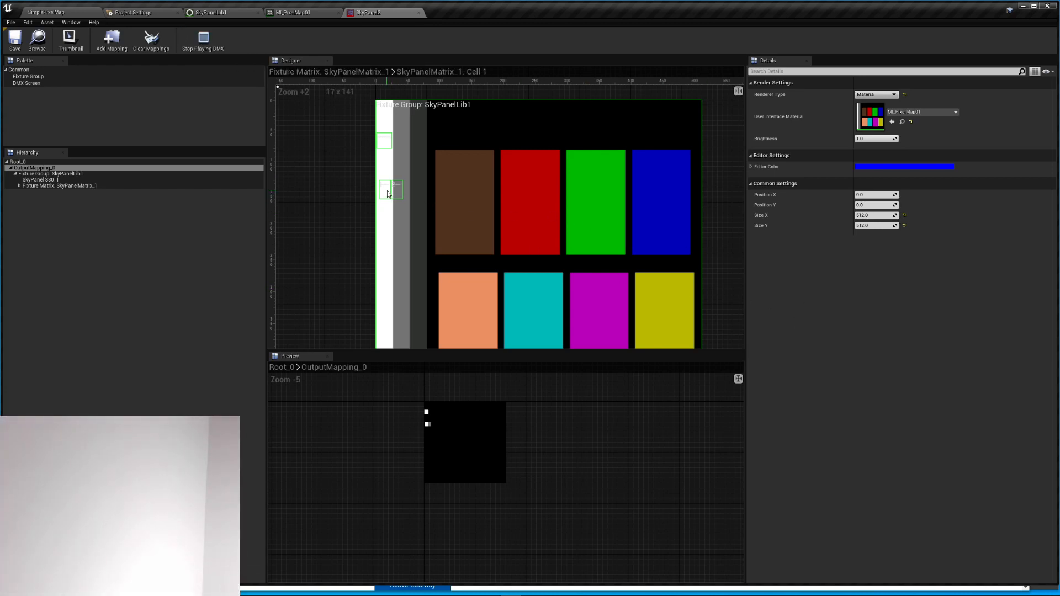
{"action": "mouse_move", "coordinate": [391, 189]}
{"action": "left_mouse_down"}
{"action": "mouse_move", "coordinate": [477, 225]}
{"action": "mouse_move", "coordinate": [538, 206]}
{"action": "mouse_move", "coordinate": [670, 191]}
{"action": "mouse_move", "coordinate": [647, 300]}
{"action": "mouse_move", "coordinate": [486, 301]}
{"action": "mouse_move", "coordinate": [507, 190]}
{"action": "mouse_move", "coordinate": [415, 200]}
{"action": "mouse_move", "coordinate": [389, 176]}
{"action": "left_mouse_up"}
{"action": "left_click", "coordinate": [204, 42]}
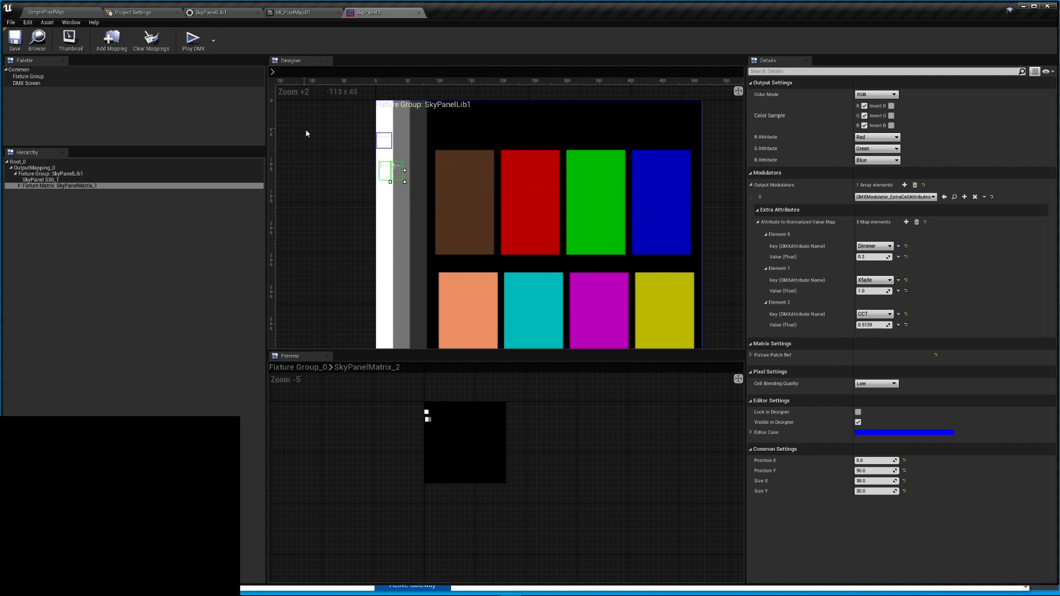
Select SceneCapture2D1 in the SimplePixelMap level, then set MI_PixelMap01's Texture parameter to RTT_PixelMap01 and save the material instance
{"action": "left_click", "coordinate": [83, 13]}
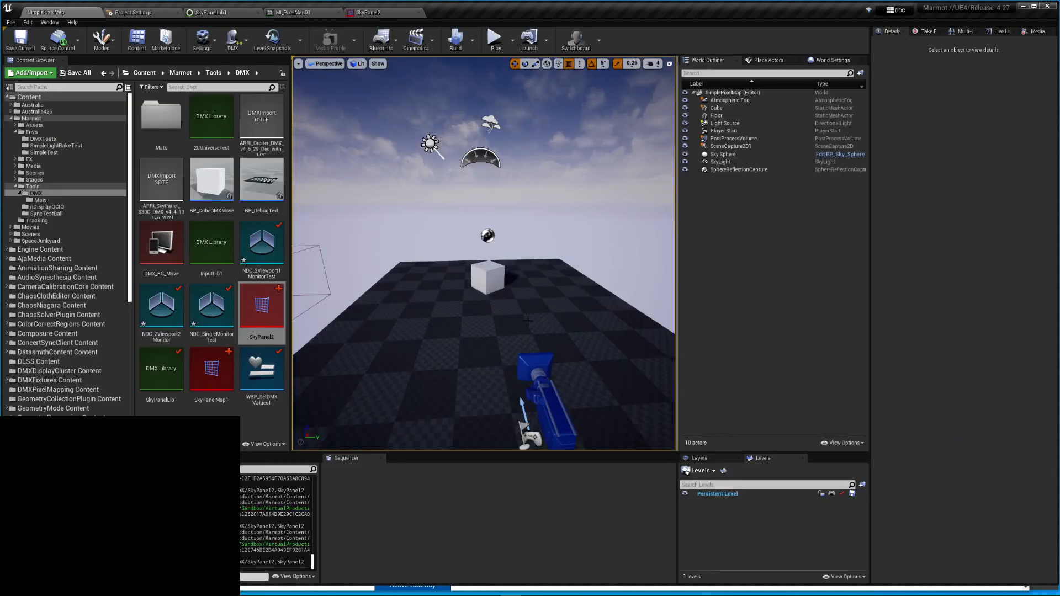
{"action": "left_click", "coordinate": [533, 365]}
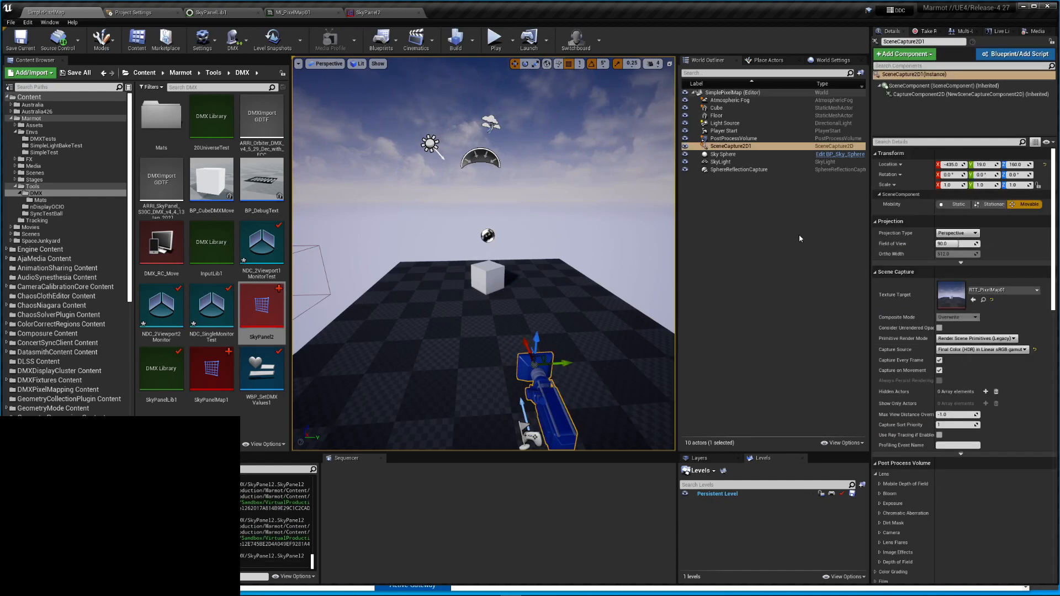
{"action": "left_click", "coordinate": [301, 12]}
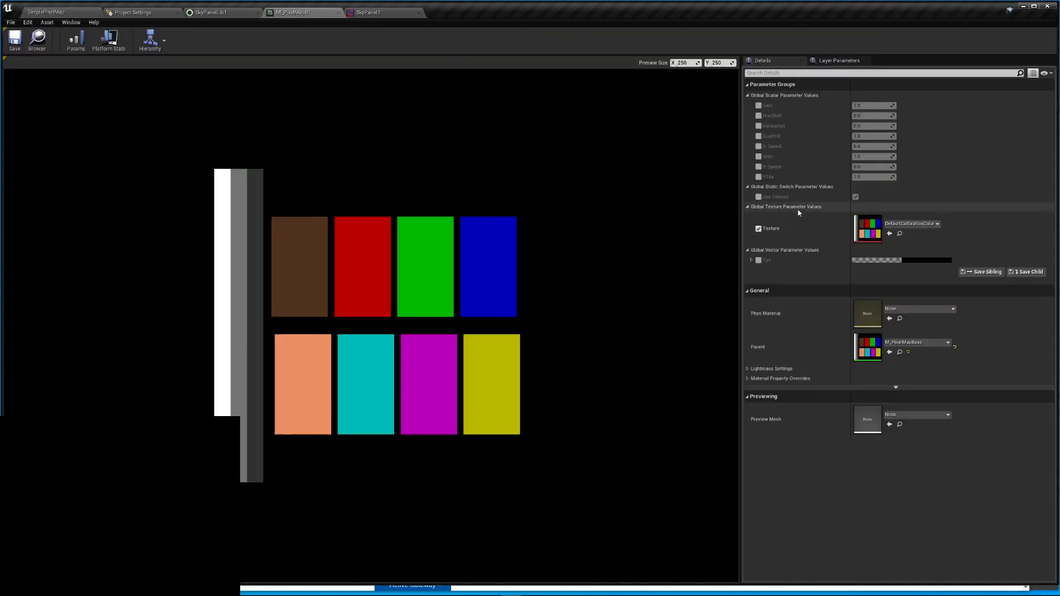
{"action": "left_click", "coordinate": [910, 223]}
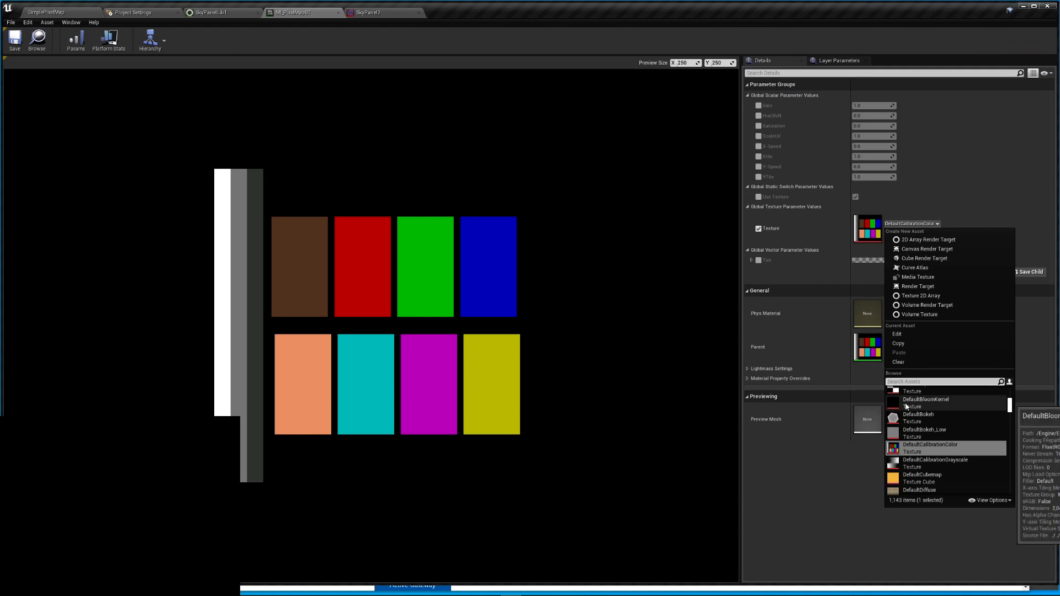
{"action": "type", "text": "rtt"}
{"action": "left_click", "coordinate": [981, 395]}
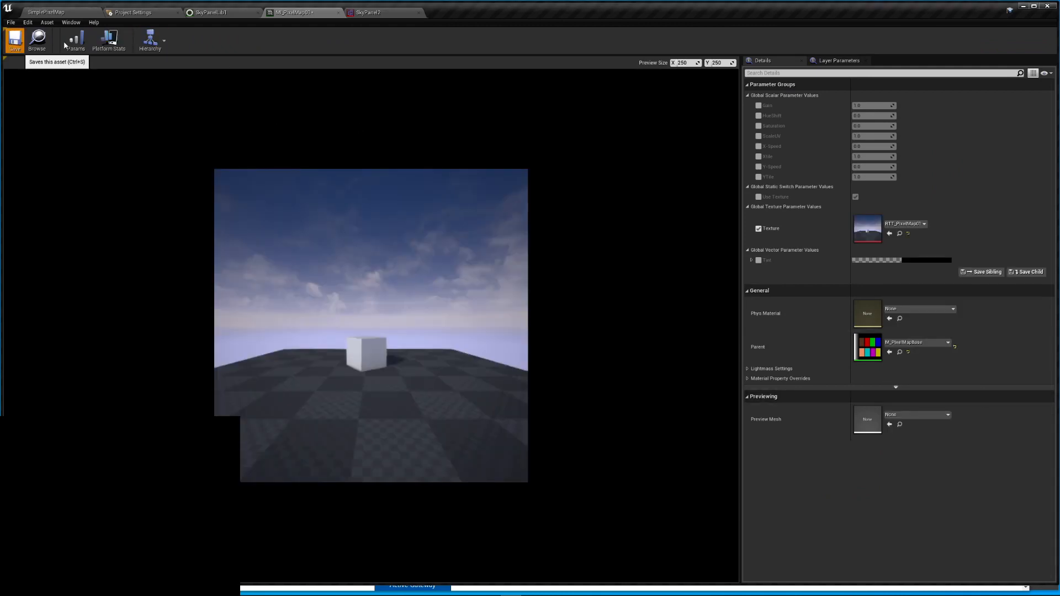
{"action": "left_click", "coordinate": [15, 39]}
Play DMX in the SkyPanel2 pixel map, move SkyPanelMatrix_1 to about X 18, Y 96 and stop playback
{"action": "left_click", "coordinate": [365, 12]}
{"action": "left_click", "coordinate": [192, 38]}
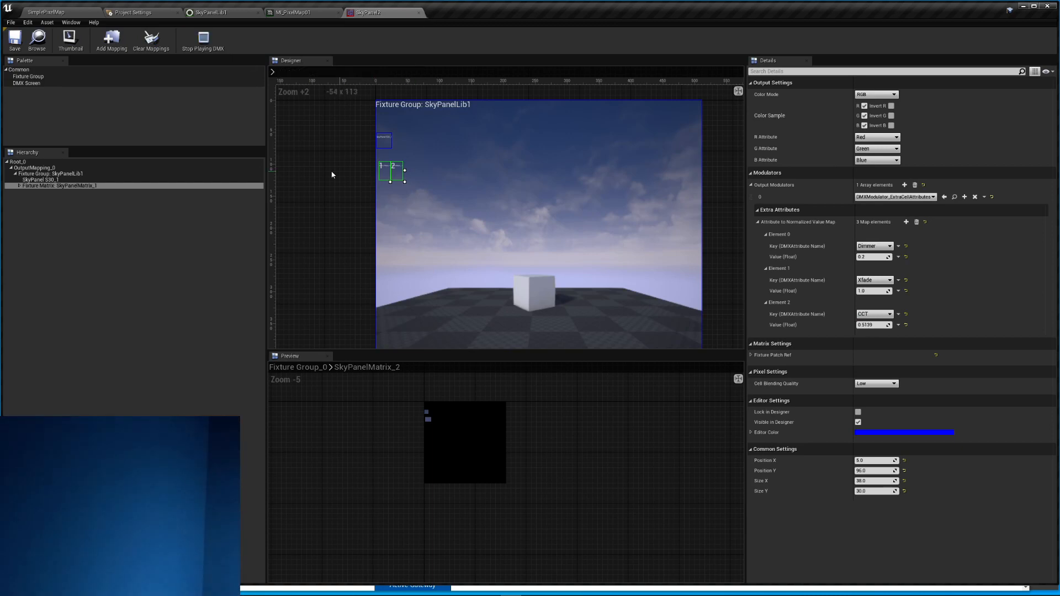
{"action": "mouse_move", "coordinate": [398, 184]}
{"action": "left_mouse_down"}
{"action": "mouse_move", "coordinate": [527, 295]}
{"action": "mouse_move", "coordinate": [557, 292]}
{"action": "mouse_move", "coordinate": [534, 288]}
{"action": "mouse_move", "coordinate": [401, 175]}
{"action": "left_mouse_up"}
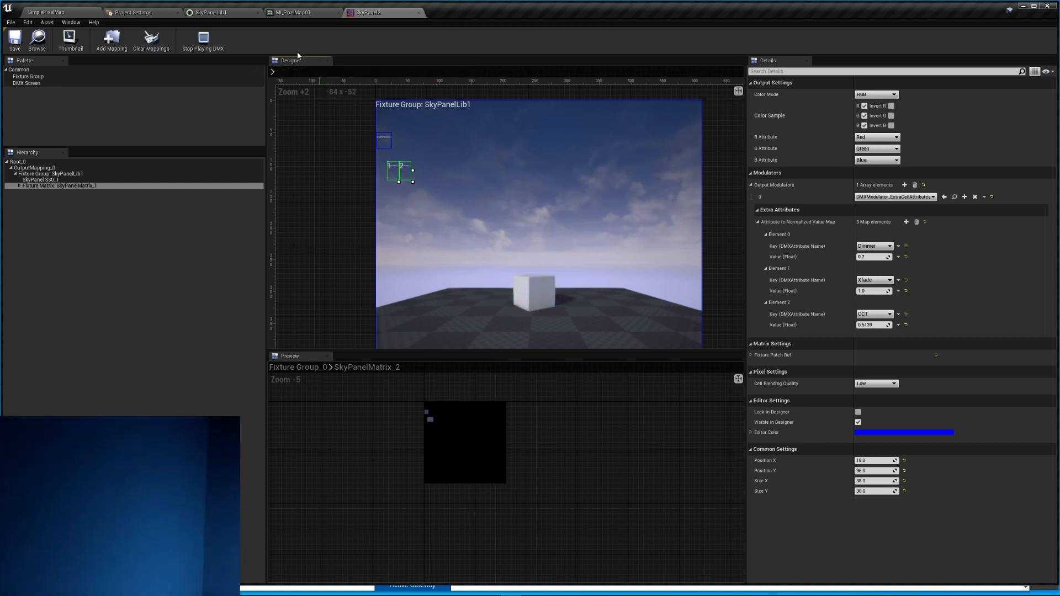
{"action": "left_click", "coordinate": [203, 38]}
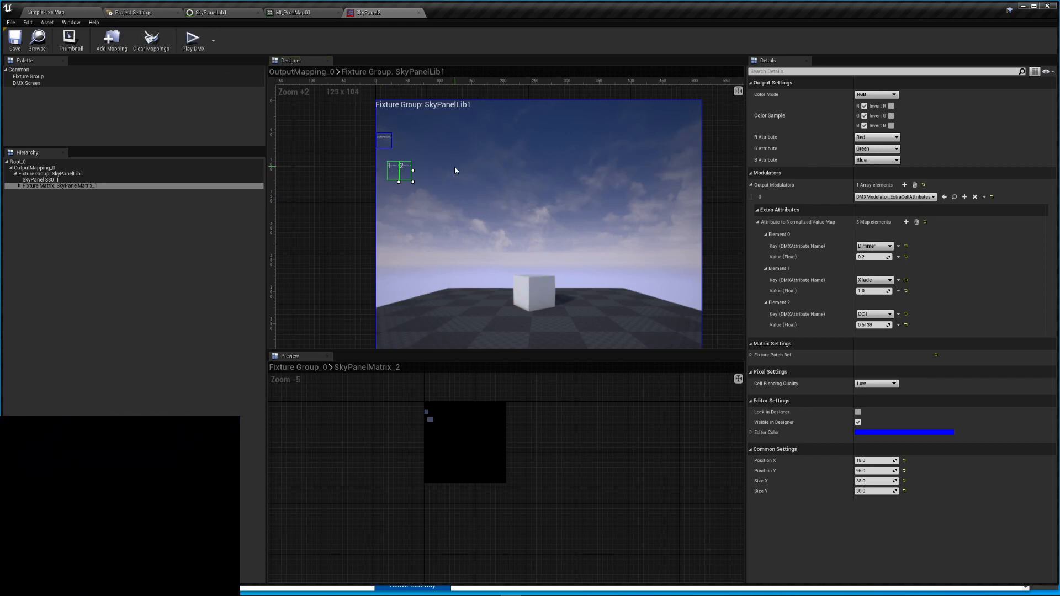
While playing DMX, move SkyPanelMatrix_1 to about X 67, Y 37 and SkyPanel S30_1 to about X 51, Y 90
{"action": "left_click", "coordinate": [192, 39]}
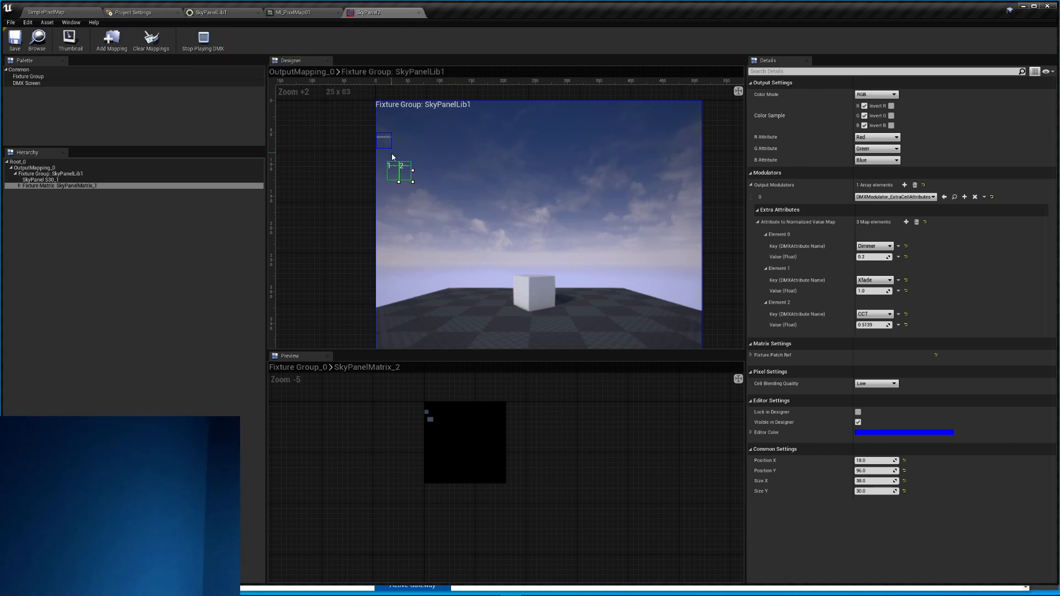
{"action": "left_click_drag", "start_coordinate": [396, 172], "coordinate": [428, 139]}
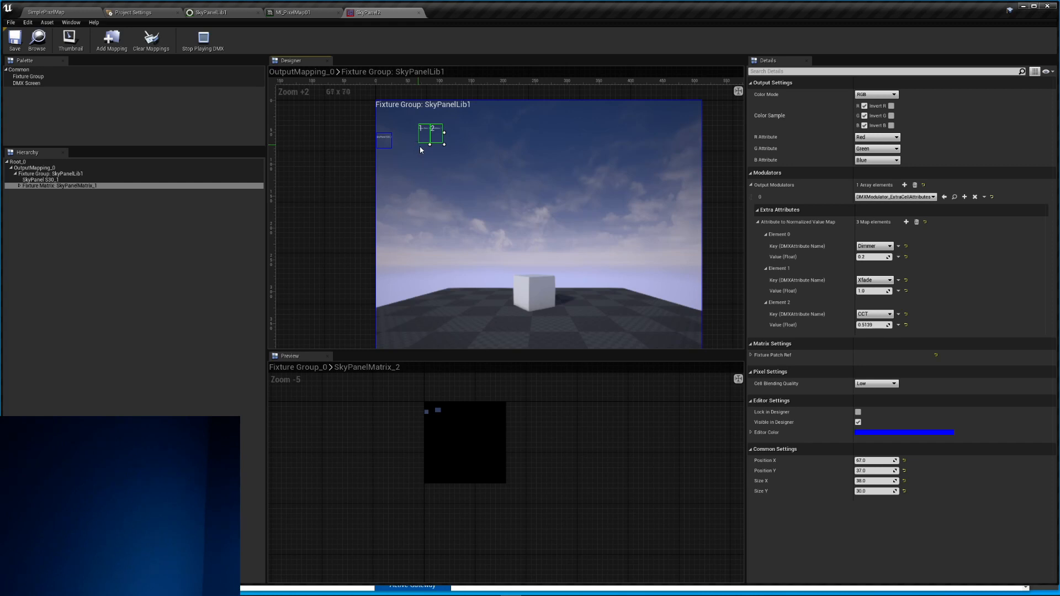
{"action": "left_click", "coordinate": [384, 140]}
{"action": "left_click_drag", "start_coordinate": [384, 140], "coordinate": [415, 165]}
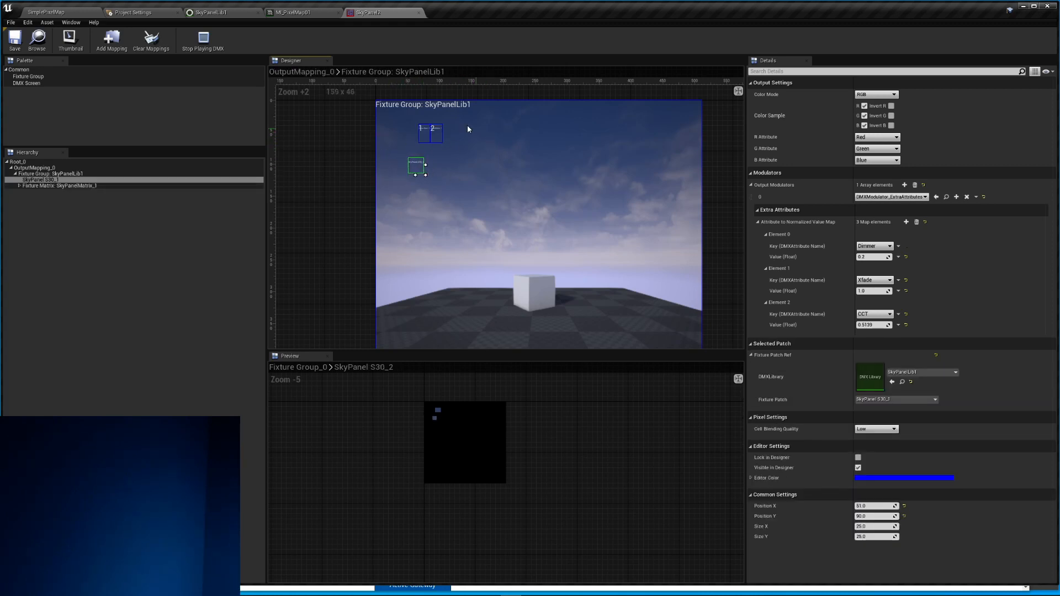
{"action": "left_click", "coordinate": [433, 135]}
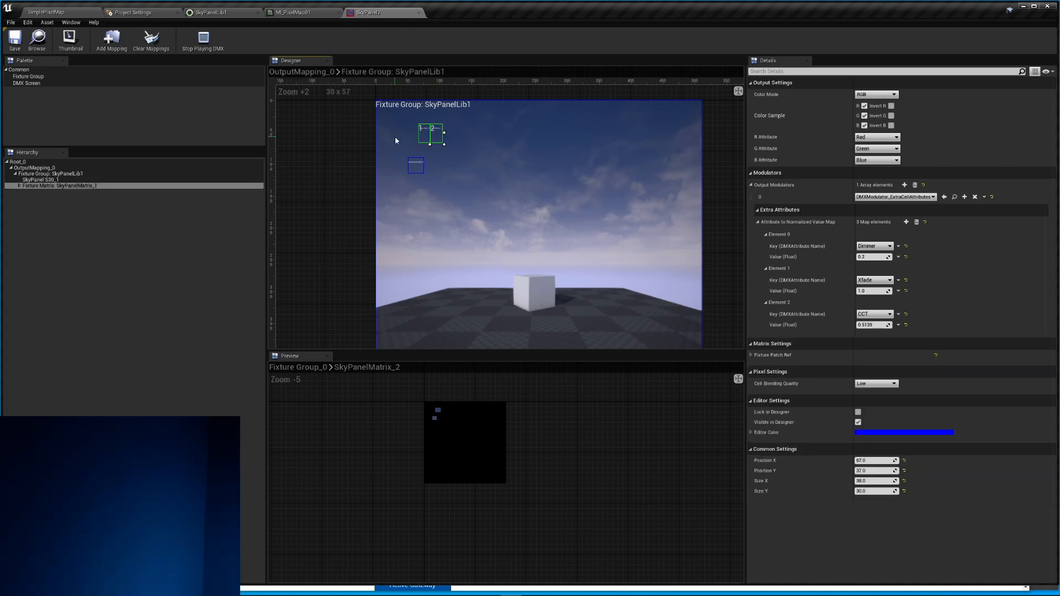
Toggle SceneCapture2D1's Capture Every Frame, try capture source SceneColor (HDR) in RGB, Inv Opacity in A and restore Final Color (HDR) in Linear sRGB gamut
{"action": "left_click", "coordinate": [61, 12]}
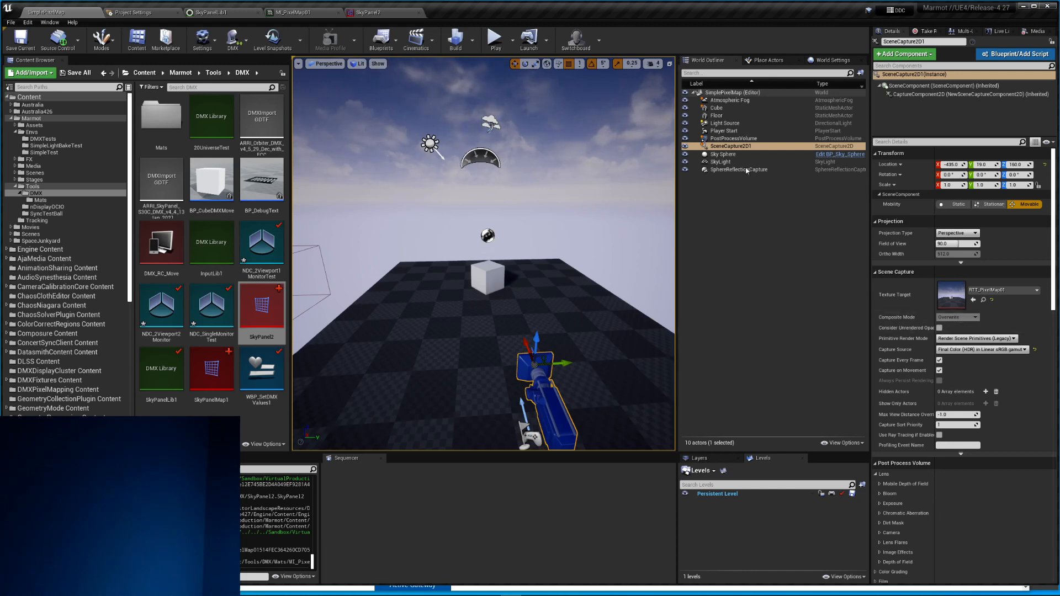
{"action": "left_click", "coordinate": [939, 360]}
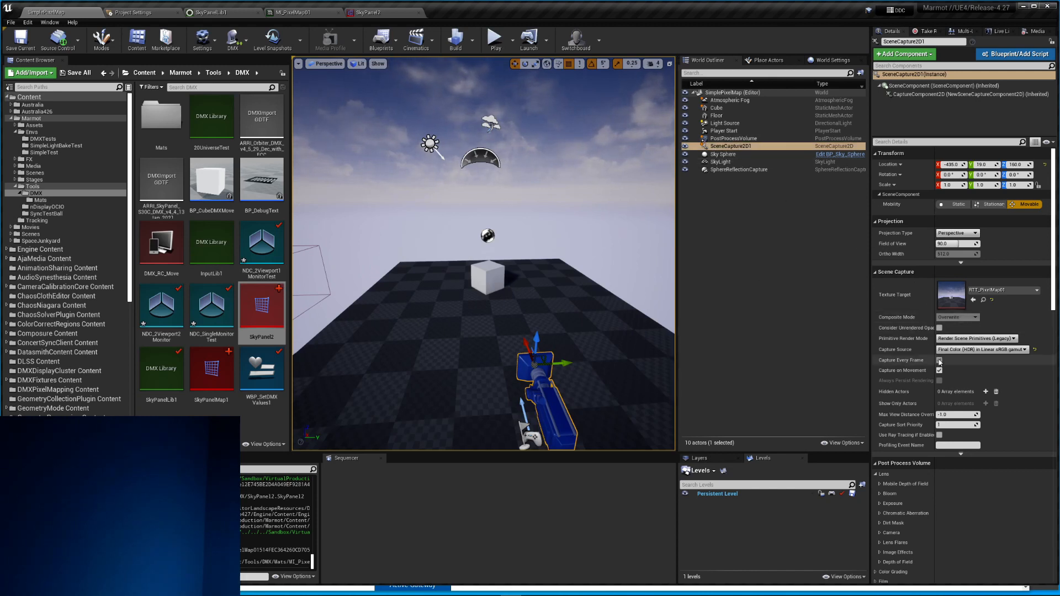
{"action": "left_click", "coordinate": [982, 350]}
{"action": "left_click", "coordinate": [957, 359]}
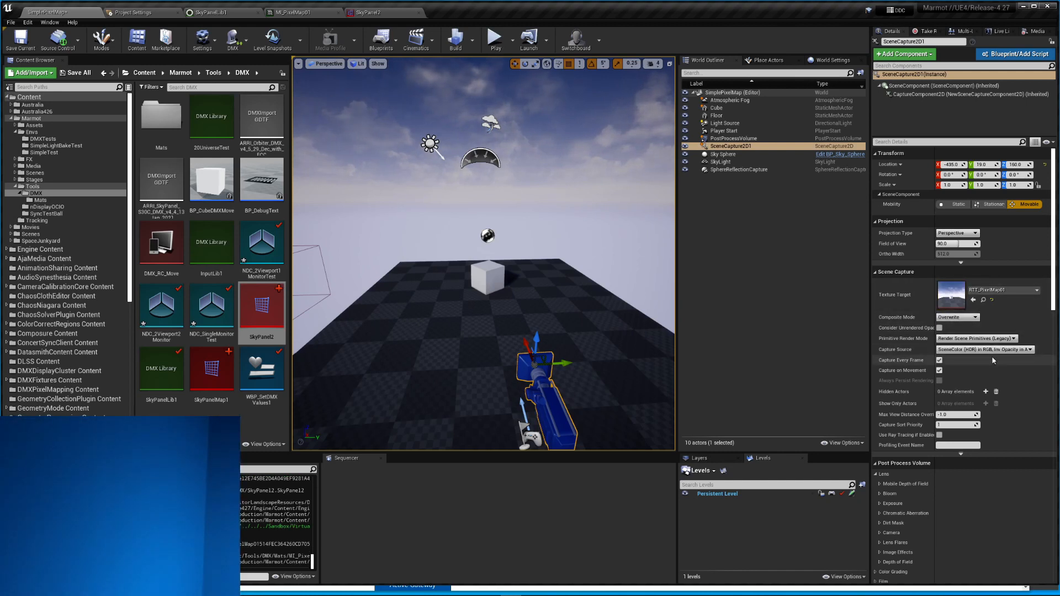
{"action": "left_click", "coordinate": [969, 349]}
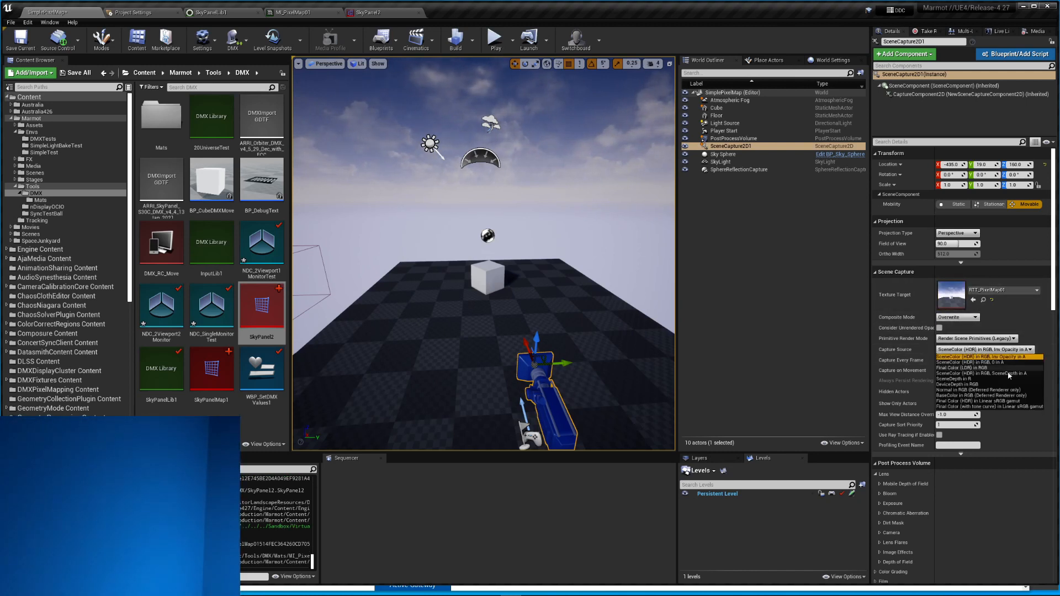
{"action": "left_click", "coordinate": [992, 401]}
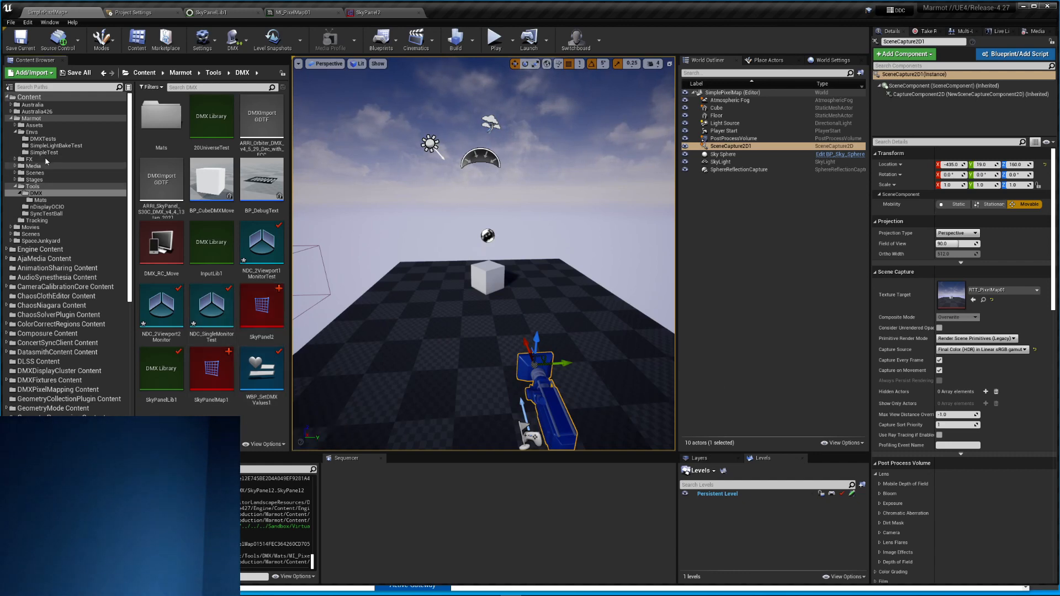
Open the RTT_PixelMap01 render target from the Mats folder, review its Render Target Format options and return to the level
{"action": "left_click", "coordinate": [40, 200]}
{"action": "double_click", "coordinate": [160, 252]}
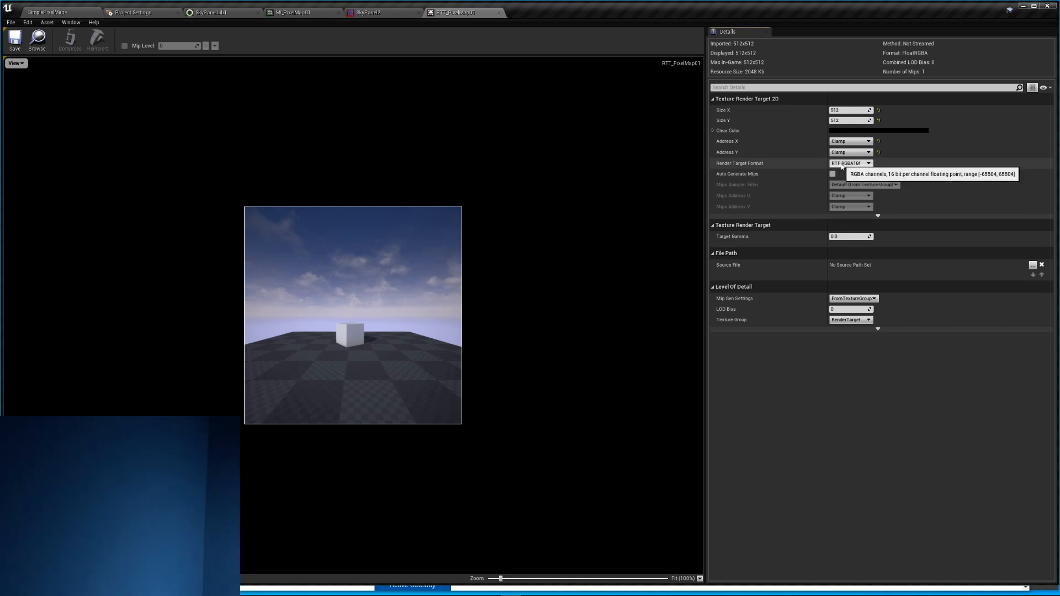
{"action": "left_click", "coordinate": [843, 164]}
{"action": "left_click", "coordinate": [870, 164]}
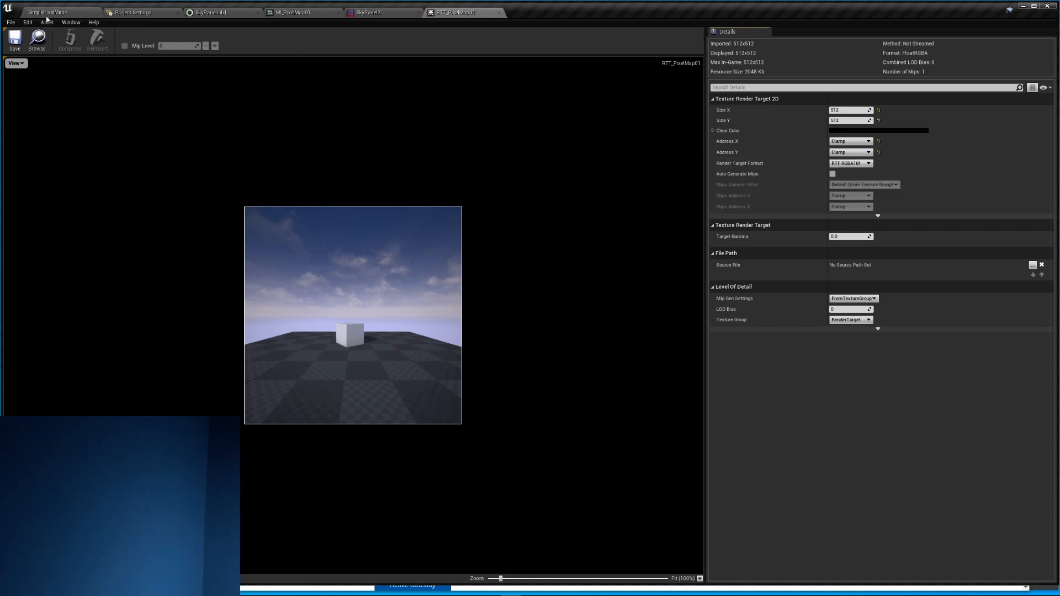
{"action": "left_click", "coordinate": [47, 13]}
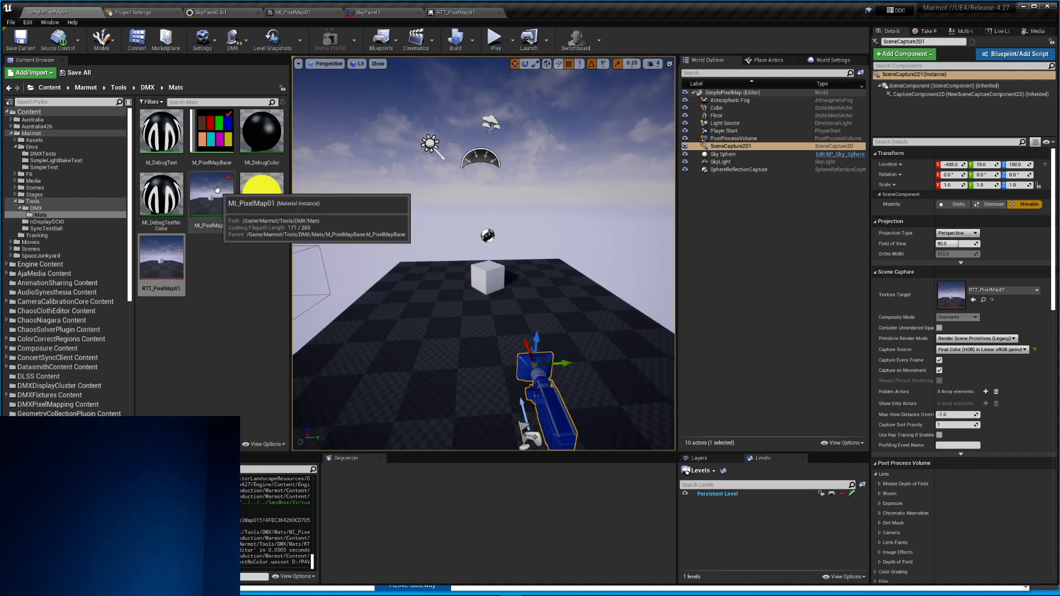
Open MI_PixelMap01, reset its Texture parameter to the default calibration color texture and save the material instance
{"action": "double_click", "coordinate": [217, 191]}
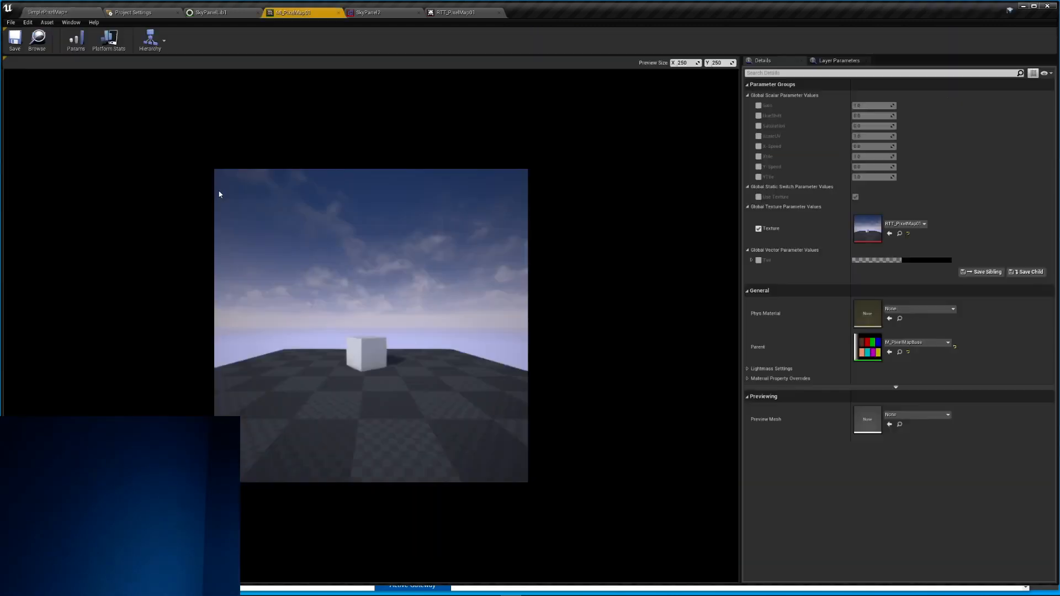
{"action": "left_click", "coordinate": [923, 225]}
{"action": "left_click", "coordinate": [977, 206]}
{"action": "left_click", "coordinate": [908, 234]}
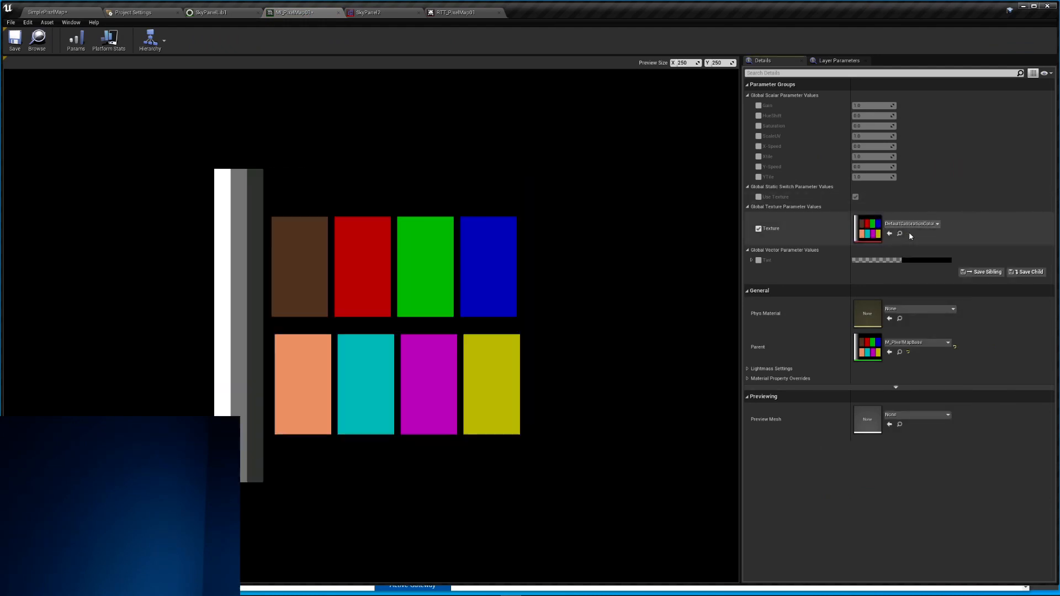
{"action": "left_click", "coordinate": [15, 39]}
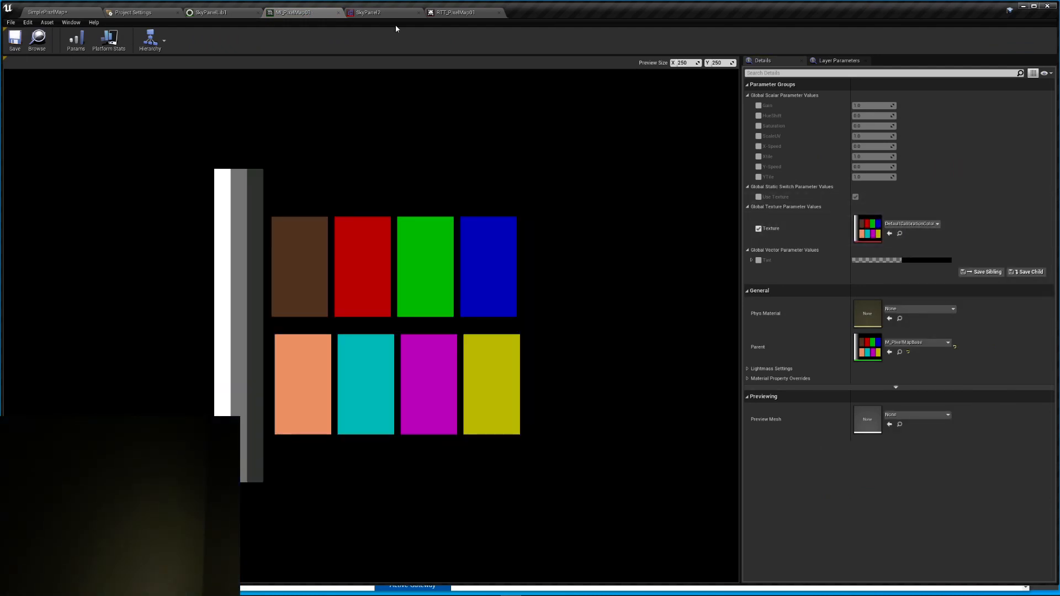
Move SkyPanelMatrix_1 onto the red swatch in the SkyPanel2 pixel map at about X 220, Y 112, save the level and browse the DMX folder
{"action": "left_click", "coordinate": [368, 12]}
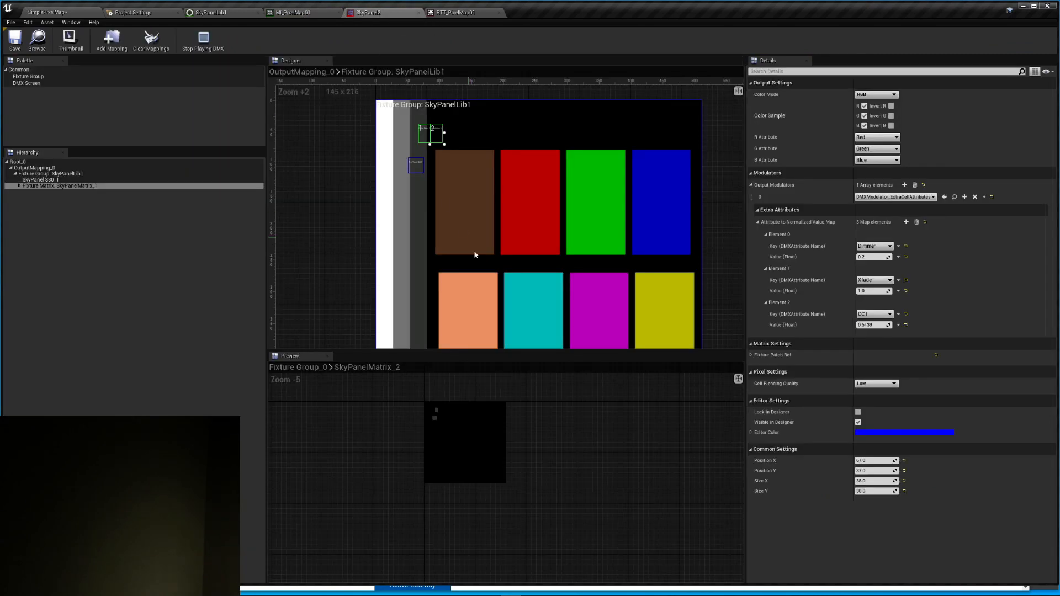
{"action": "left_click_drag", "start_coordinate": [417, 129], "coordinate": [514, 175]}
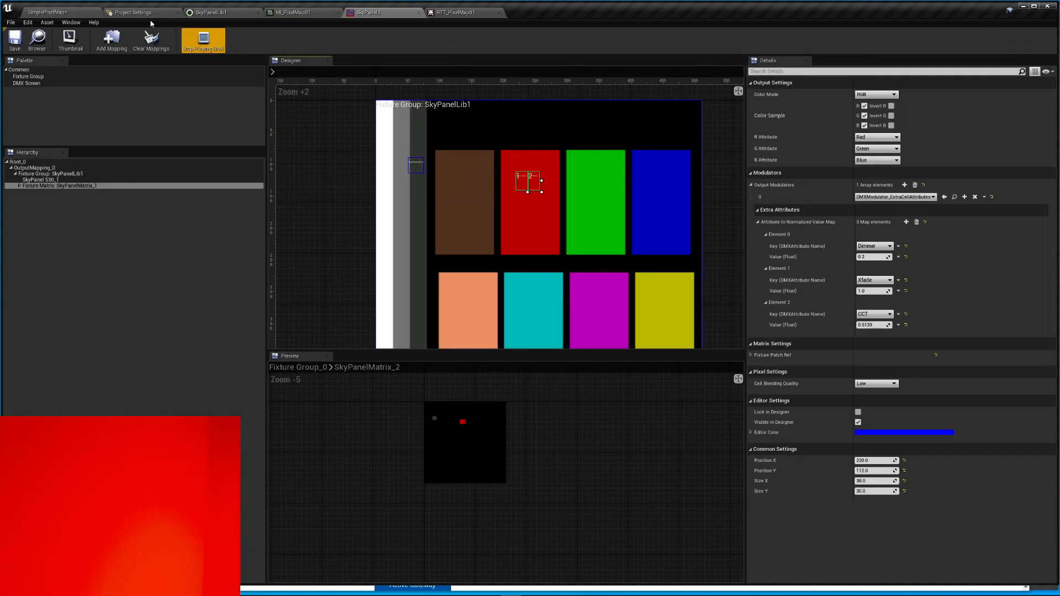
{"action": "left_click", "coordinate": [50, 13]}
{"action": "left_click", "coordinate": [21, 38]}
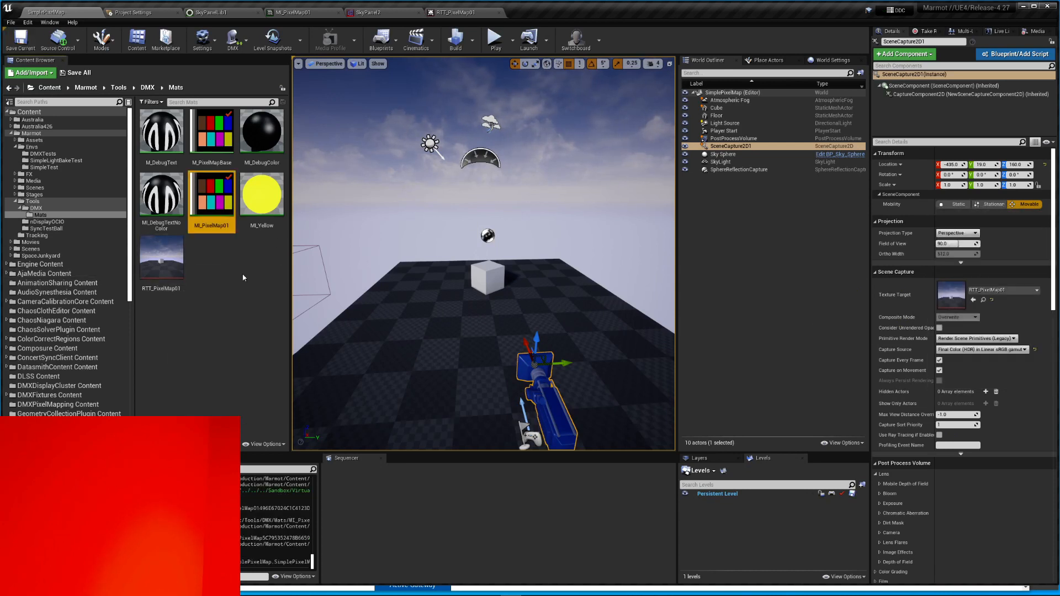
{"action": "left_click", "coordinate": [35, 207]}
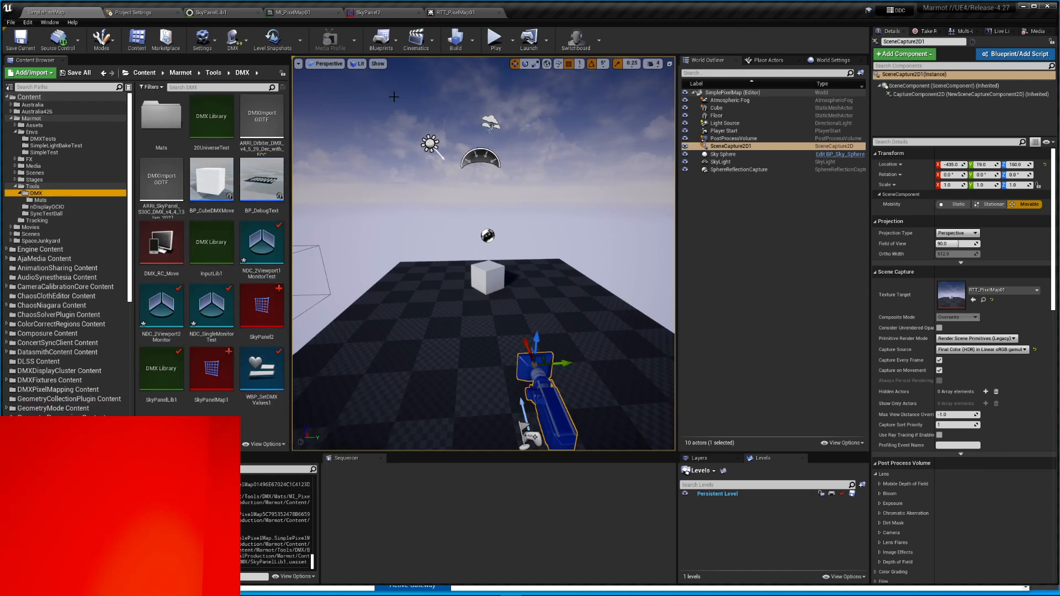
Reposition SkyPanelMatrix_1 in the SkyPanel2 pixel map to straddle the red swatch's upper edge at about X 217, Y 63
{"action": "left_click", "coordinate": [389, 12]}
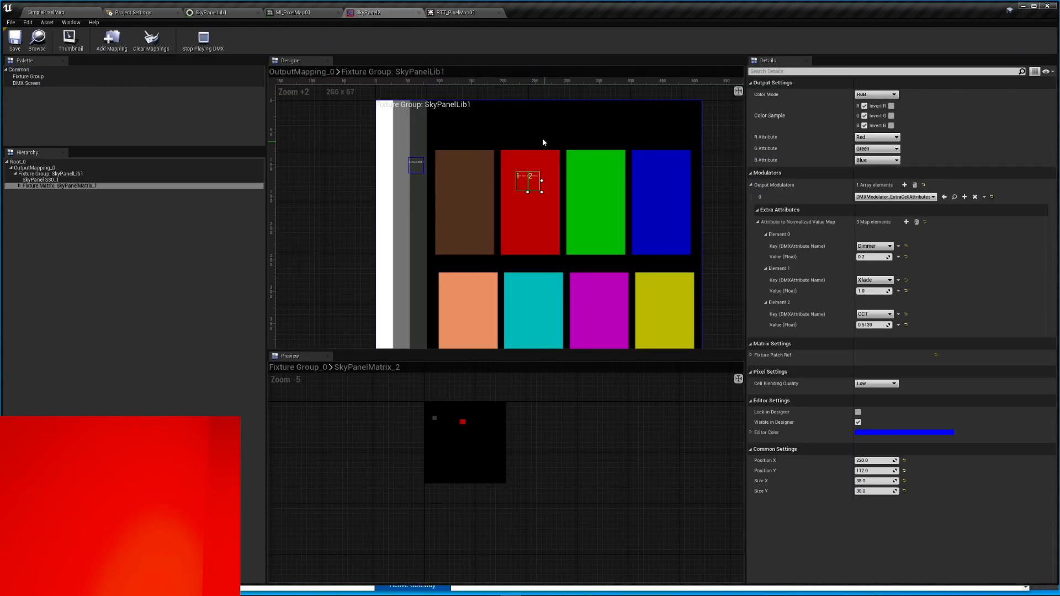
{"action": "left_click", "coordinate": [524, 171]}
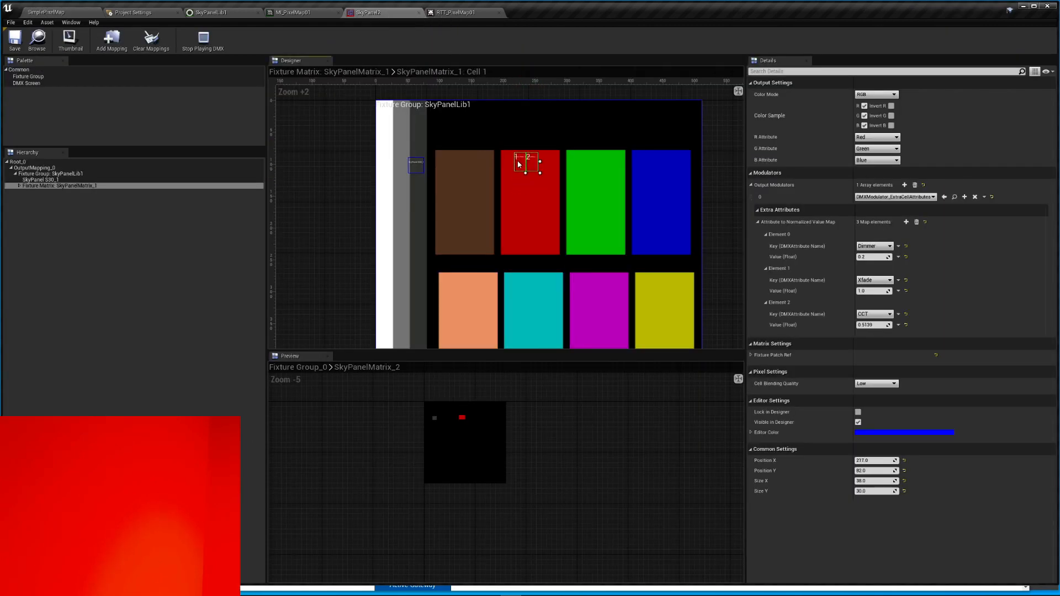
{"action": "left_click_drag", "start_coordinate": [518, 153], "coordinate": [519, 151]}
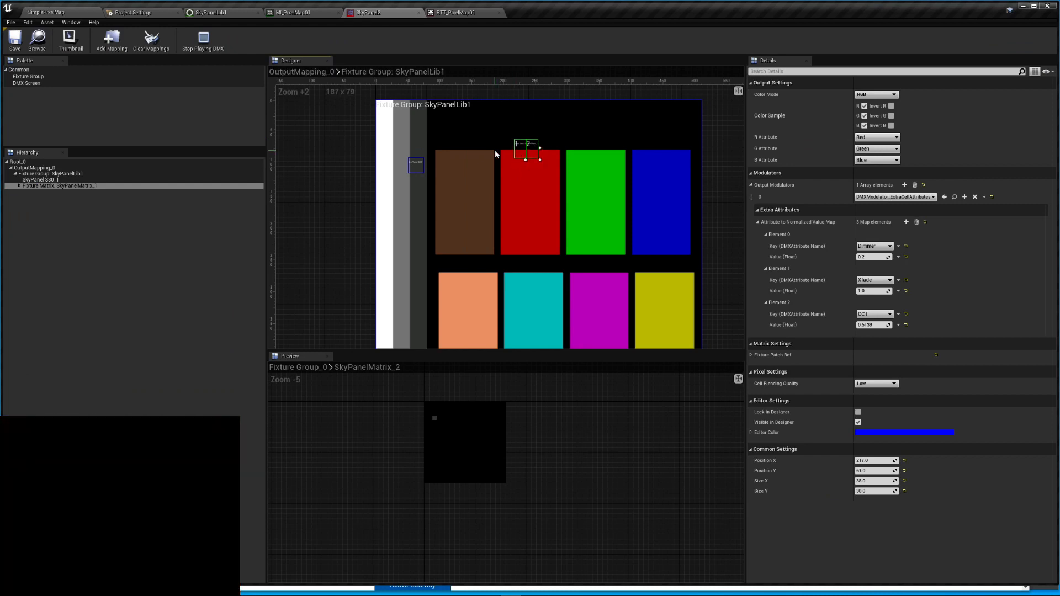
{"action": "scroll", "coordinate": [495, 150], "scroll_direction": "up", "scroll_amount": 7}
{"action": "right_click_drag", "start_coordinate": [511, 115], "coordinate": [492, 173]}
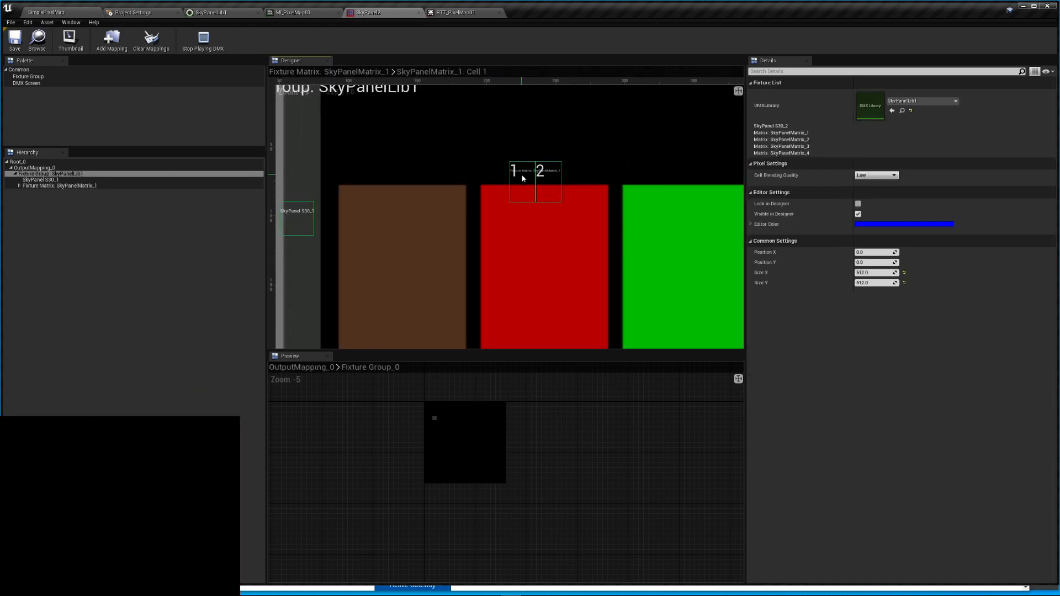
{"action": "left_click_drag", "start_coordinate": [523, 178], "coordinate": [524, 181]}
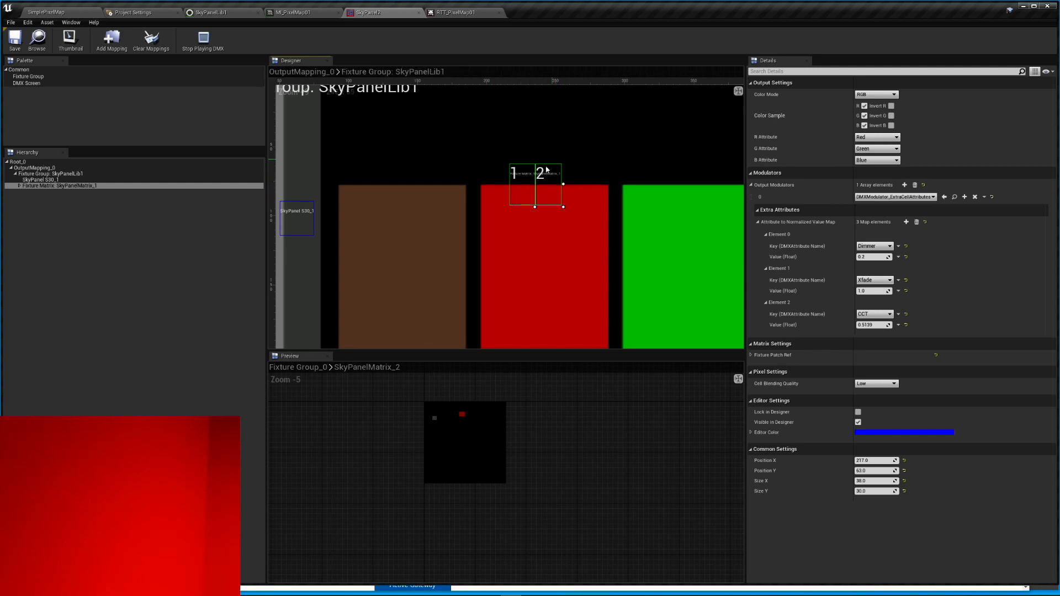
Try Medium cell blending quality on SkyPanelMatrix_1 and restore it to Low
{"action": "scroll", "coordinate": [509, 172], "scroll_direction": "up", "scroll_amount": 4}
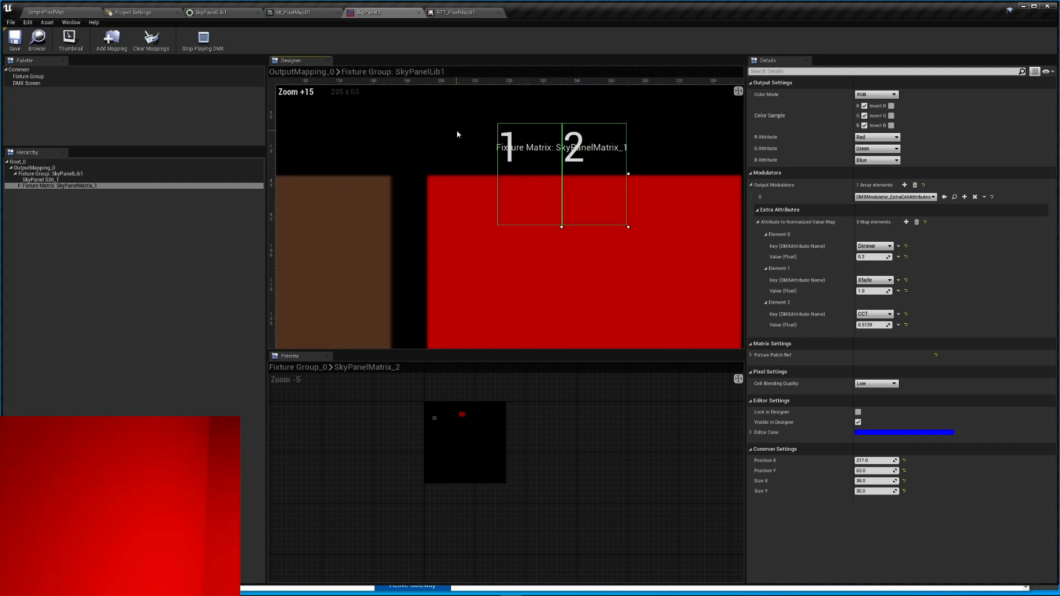
{"action": "right_click_drag", "start_coordinate": [456, 131], "coordinate": [426, 165]}
{"action": "scroll", "coordinate": [471, 426], "scroll_direction": "up", "scroll_amount": 1}
{"action": "right_click_drag", "start_coordinate": [645, 430], "coordinate": [710, 482]}
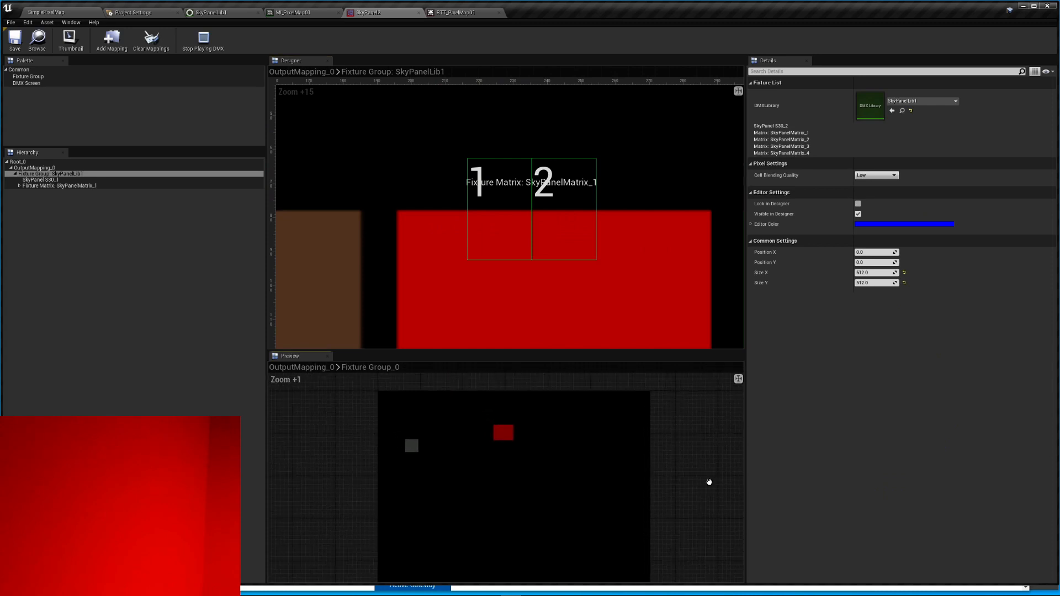
{"action": "left_click", "coordinate": [580, 220]}
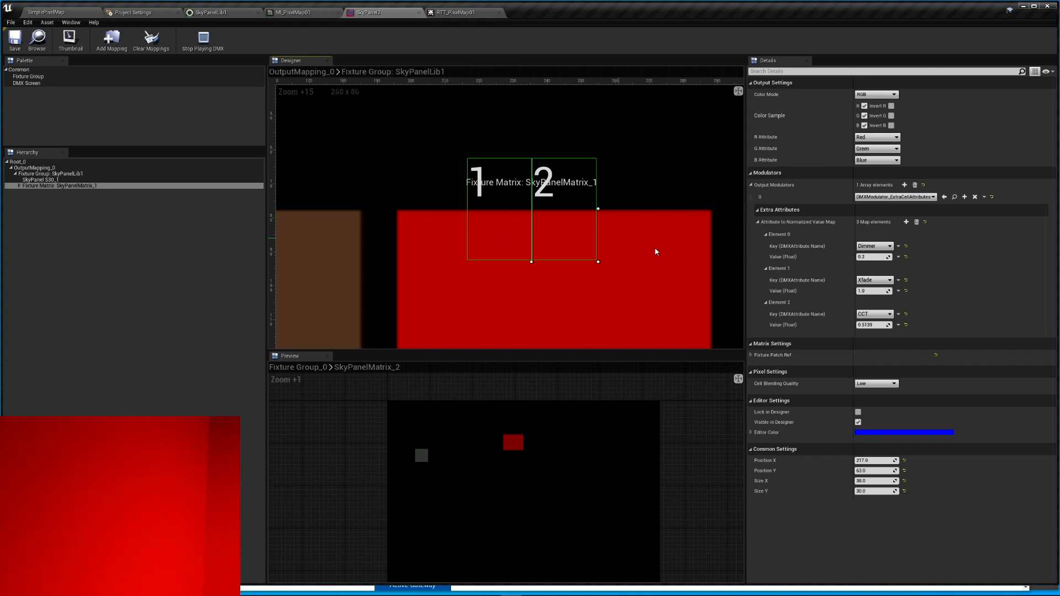
{"action": "left_click", "coordinate": [872, 383]}
{"action": "left_click", "coordinate": [865, 399]}
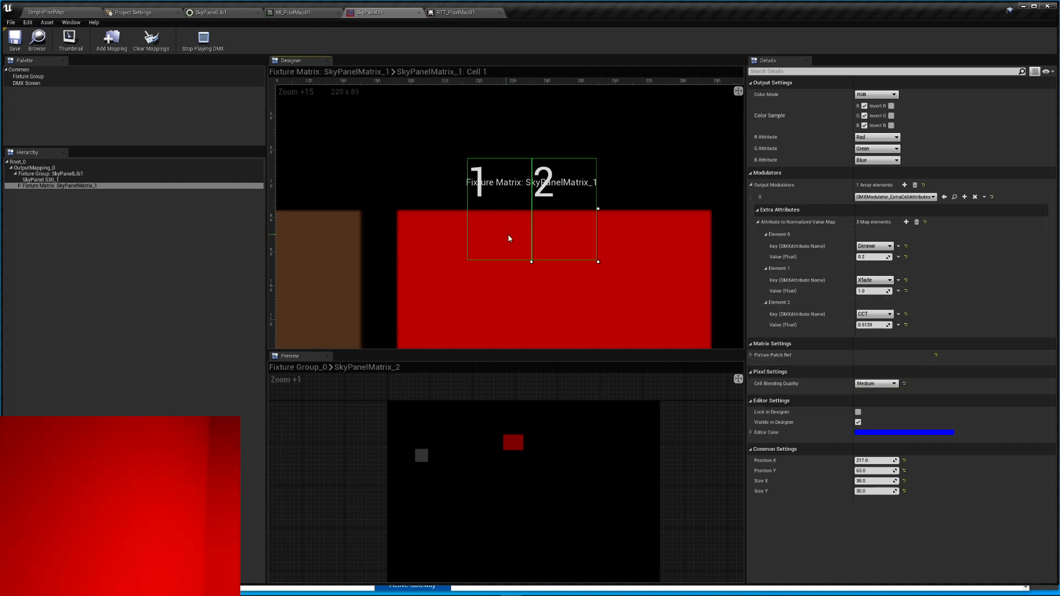
{"action": "left_click", "coordinate": [880, 384]}
{"action": "left_click", "coordinate": [875, 390]}
Nudge SkyPanelMatrix_1 up to about Y 62 and raise its cell blending quality to Medium and on to High
{"action": "left_click_drag", "start_coordinate": [500, 243], "coordinate": [499, 237]}
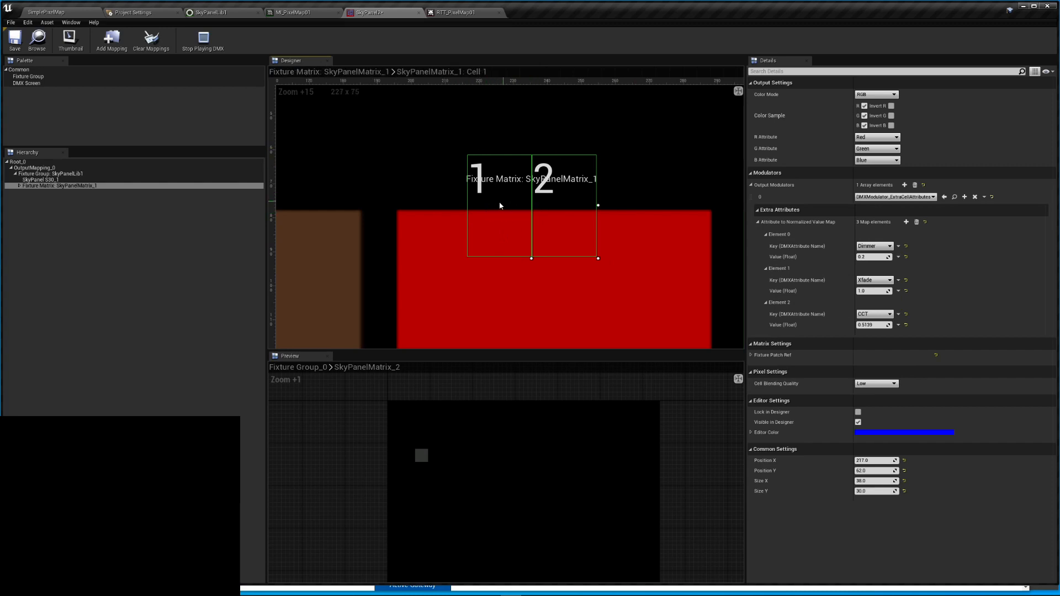
{"action": "left_click", "coordinate": [876, 384]}
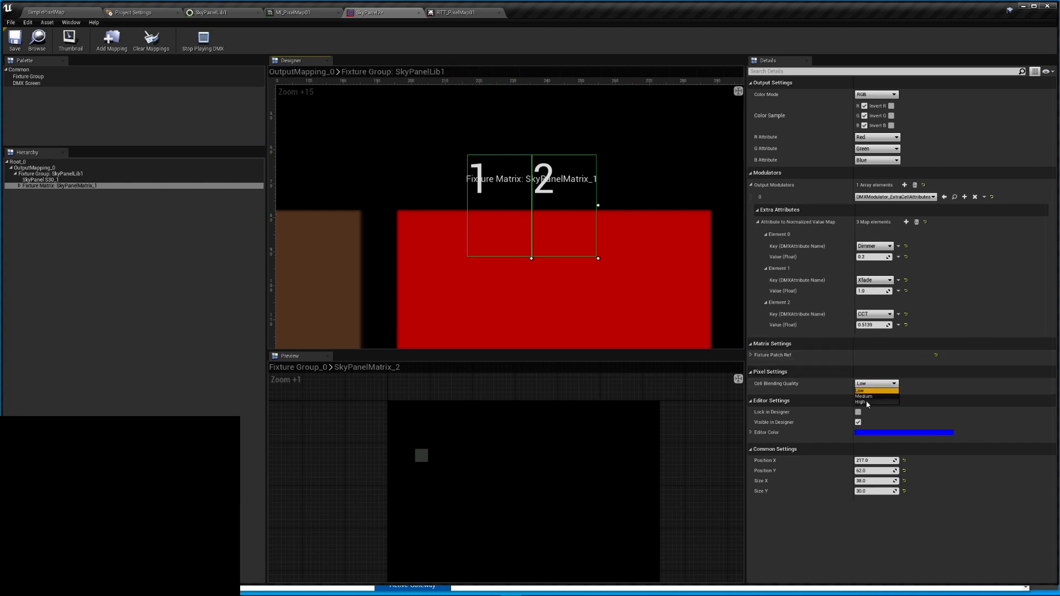
{"action": "left_click", "coordinate": [868, 398]}
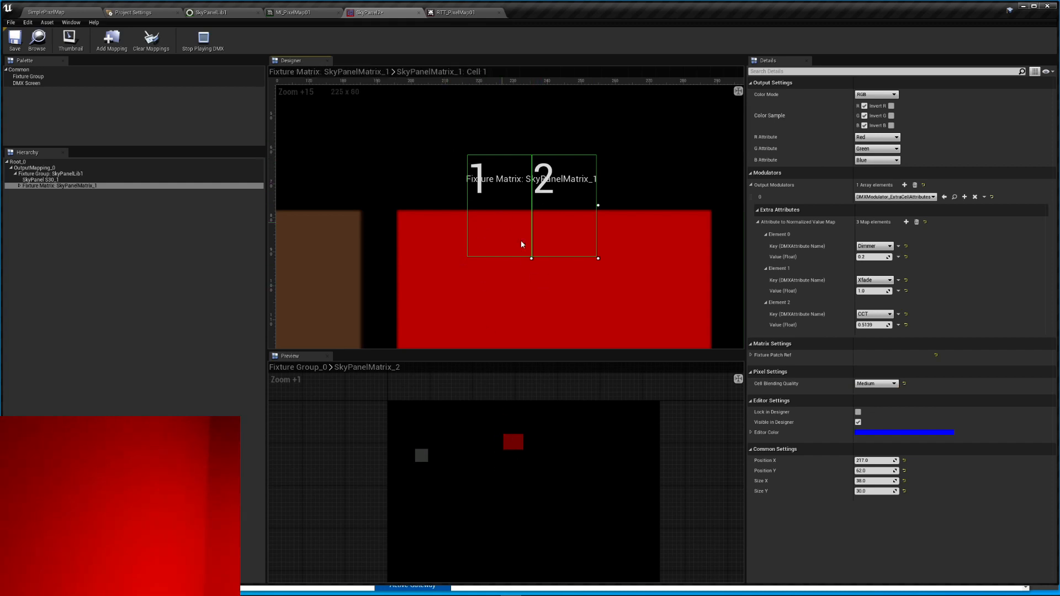
{"action": "left_click", "coordinate": [876, 384]}
{"action": "left_click", "coordinate": [867, 407]}
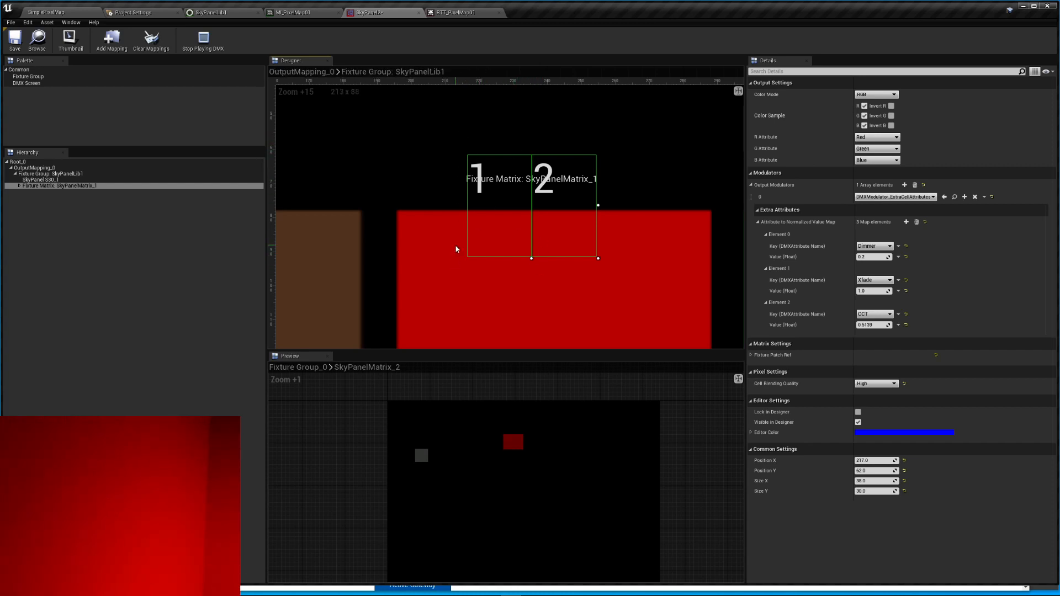
Move SkyPanelMatrix_1 across the green and blue swatches to about X 373, Y 53 and enlarge it to about 90 by 43
{"action": "scroll", "coordinate": [456, 249], "scroll_direction": "down", "scroll_amount": 6}
{"action": "left_click", "coordinate": [436, 178]}
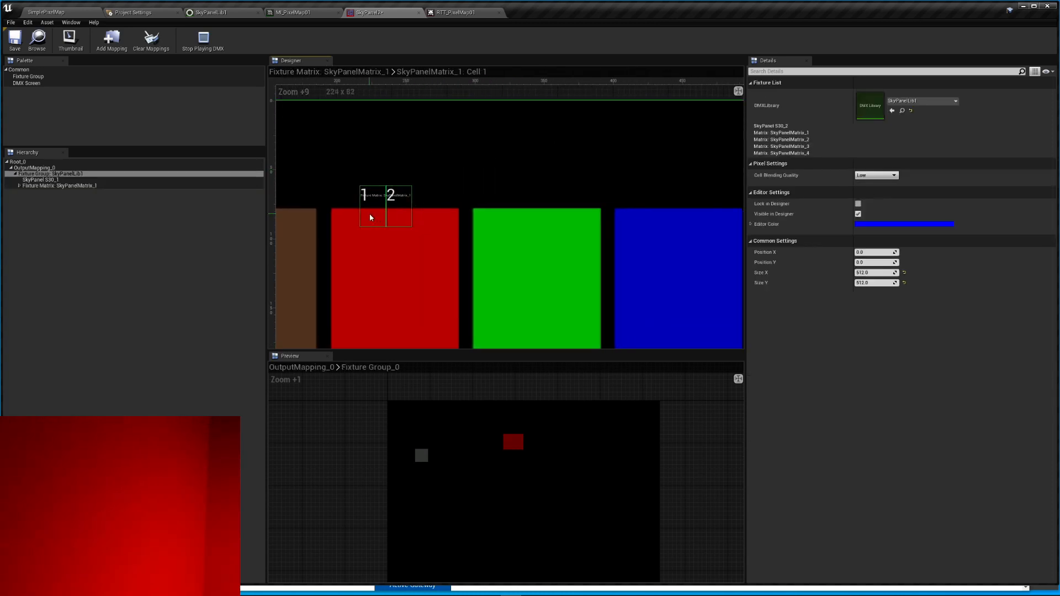
{"action": "left_click_drag", "start_coordinate": [371, 215], "coordinate": [698, 258]}
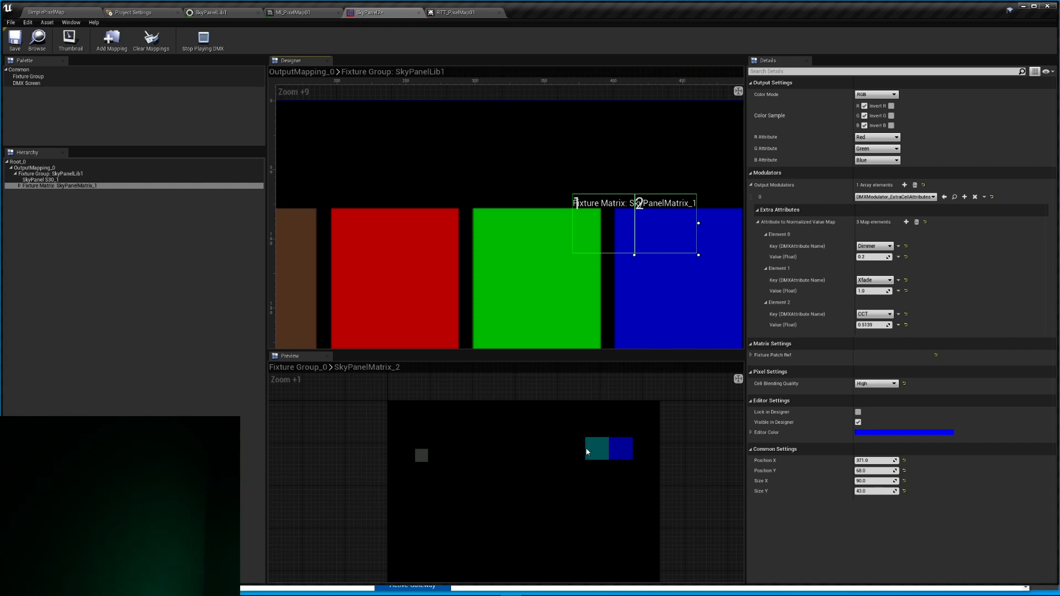
{"action": "mouse_move", "coordinate": [617, 227]}
{"action": "left_mouse_down"}
{"action": "mouse_move", "coordinate": [619, 215]}
{"action": "mouse_move", "coordinate": [608, 230]}
{"action": "left_mouse_up"}
{"action": "scroll", "coordinate": [599, 199], "scroll_direction": "up", "scroll_amount": 4}
{"action": "right_click_drag", "start_coordinate": [491, 162], "coordinate": [379, 166]}
{"action": "left_click_drag", "start_coordinate": [500, 238], "coordinate": [500, 227]}
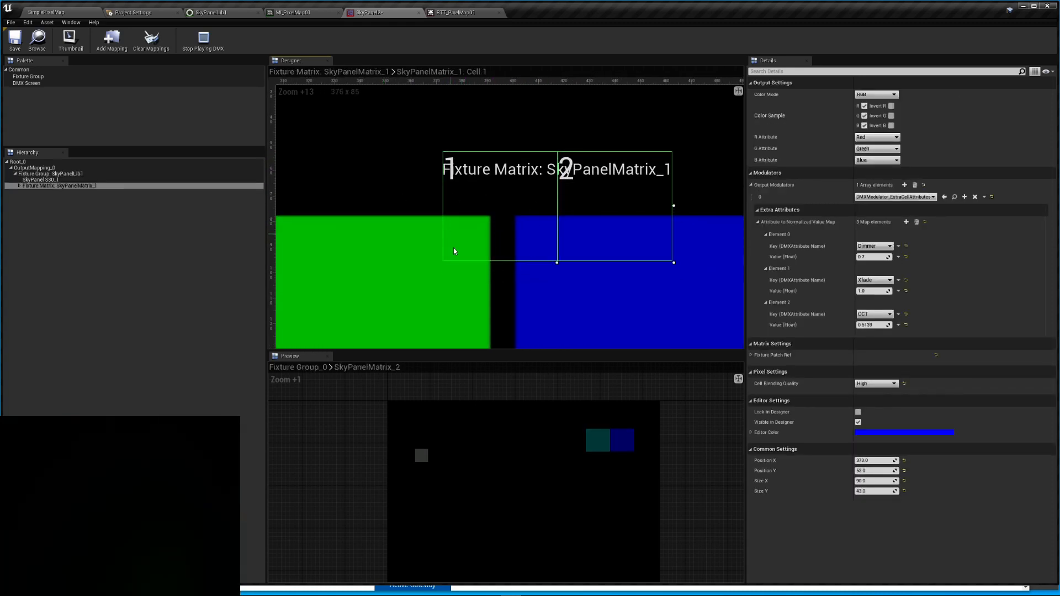
Switch SkyPanelMatrix_1's cell blending quality to Low for comparison and restore it to High
{"action": "left_click", "coordinate": [876, 383]}
{"action": "left_click", "coordinate": [871, 397]}
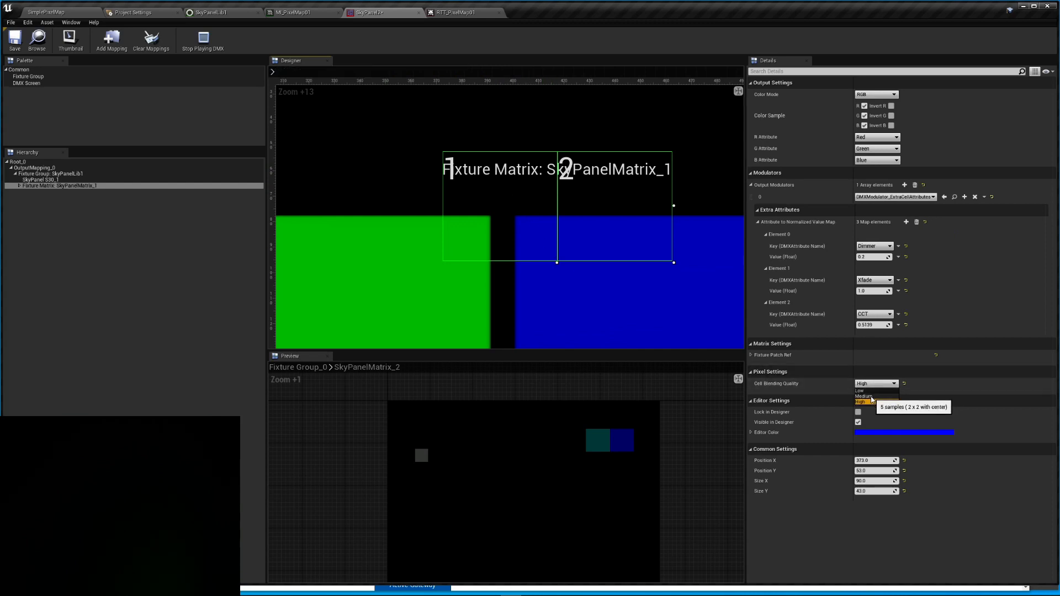
{"action": "left_click", "coordinate": [876, 383]}
{"action": "left_click", "coordinate": [878, 393]}
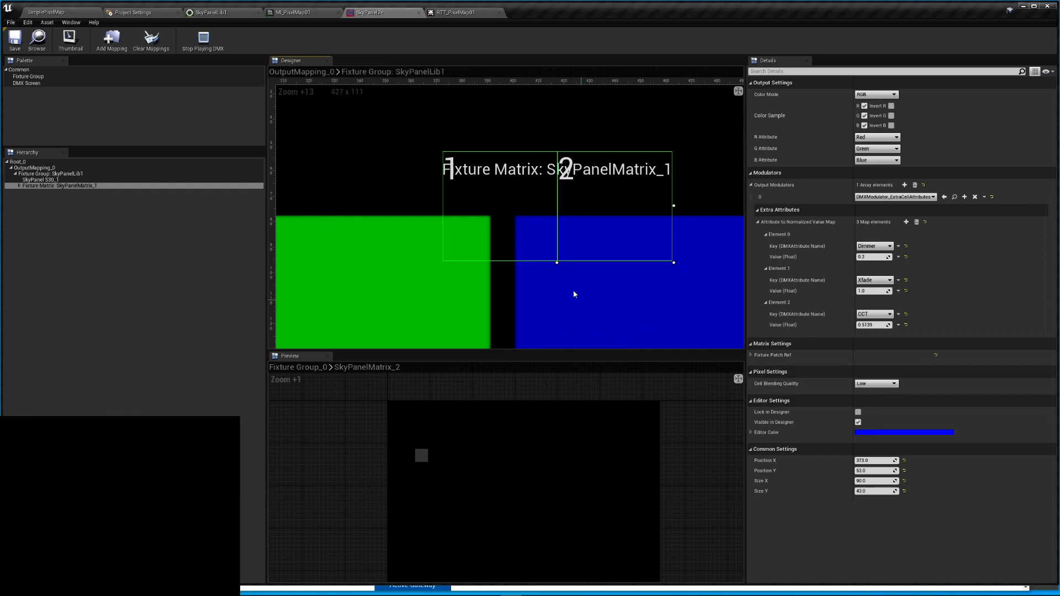
{"action": "left_click", "coordinate": [876, 383]}
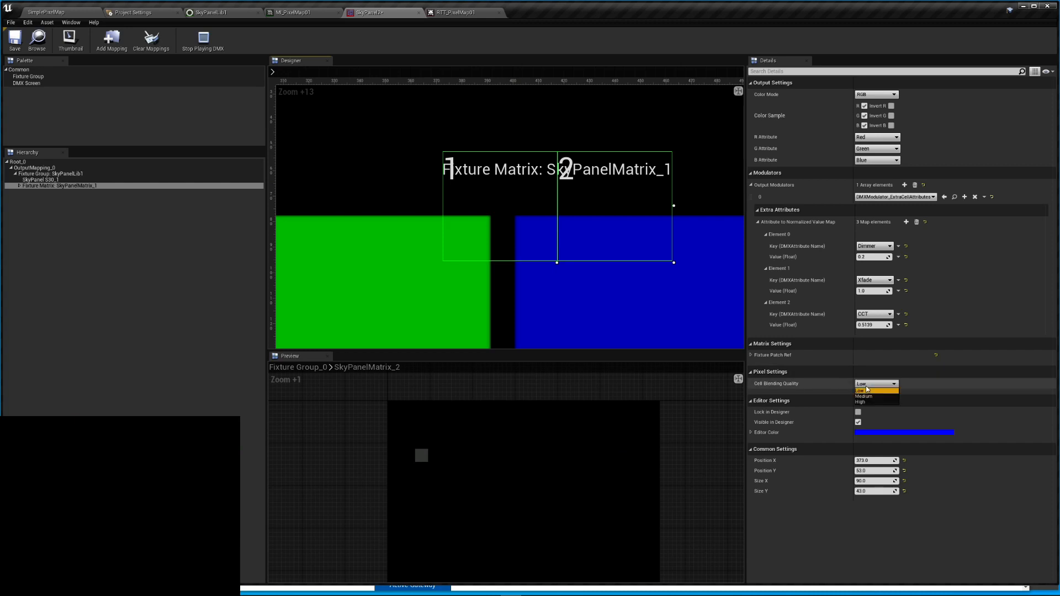
{"action": "left_click", "coordinate": [868, 401]}
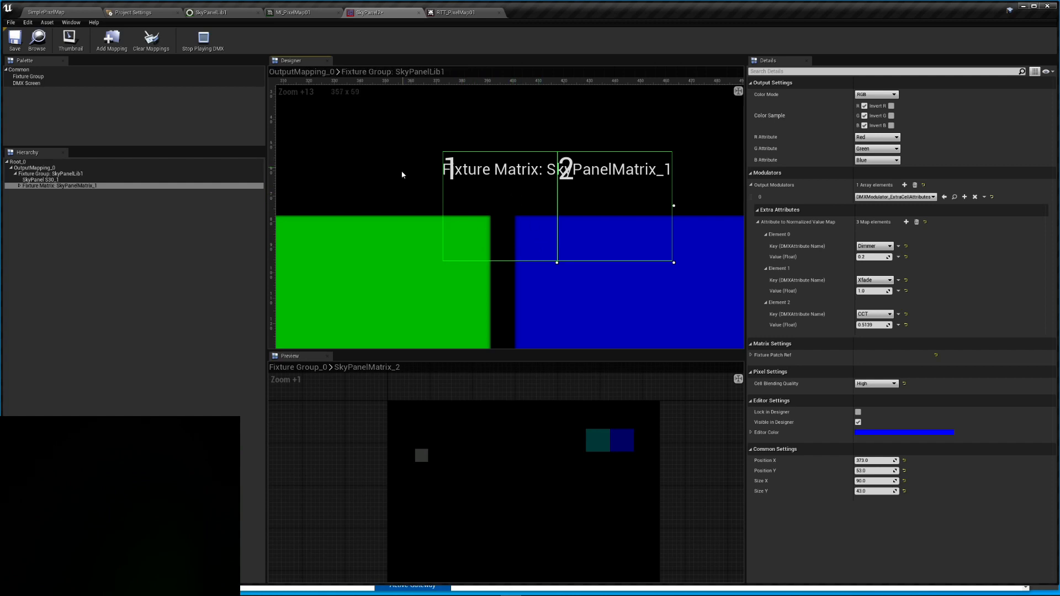
Move SkyPanelMatrix_1 across the upper edges of the red and green swatches to about X 271, Y 57
{"action": "scroll", "coordinate": [404, 174], "scroll_direction": "down", "scroll_amount": 5}
{"action": "right_click_drag", "start_coordinate": [407, 175], "coordinate": [485, 168]}
{"action": "left_click_drag", "start_coordinate": [533, 204], "coordinate": [417, 204]}
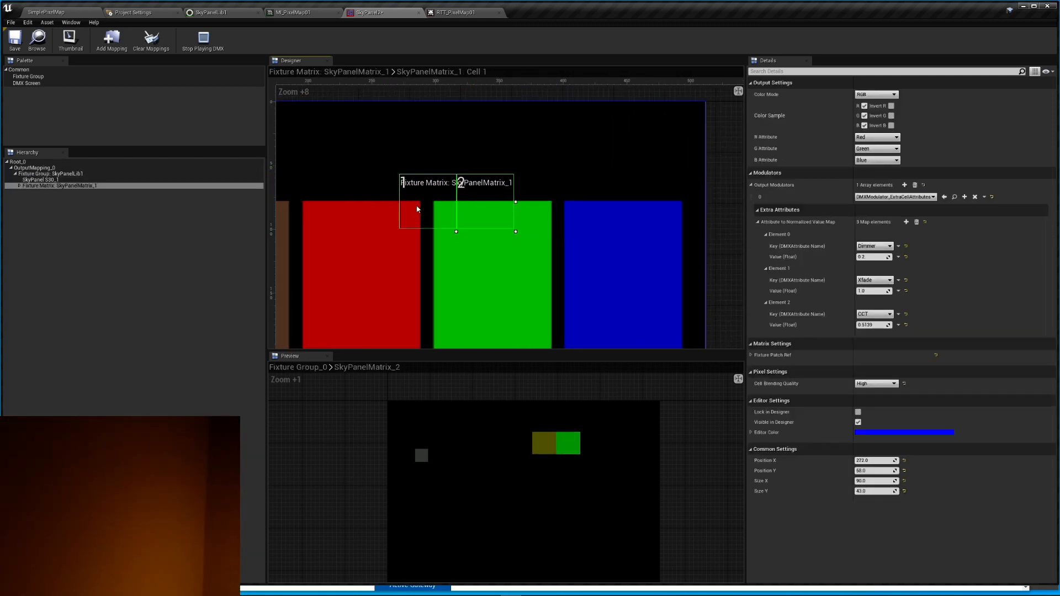
{"action": "right_click_drag", "start_coordinate": [369, 192], "coordinate": [400, 147]}
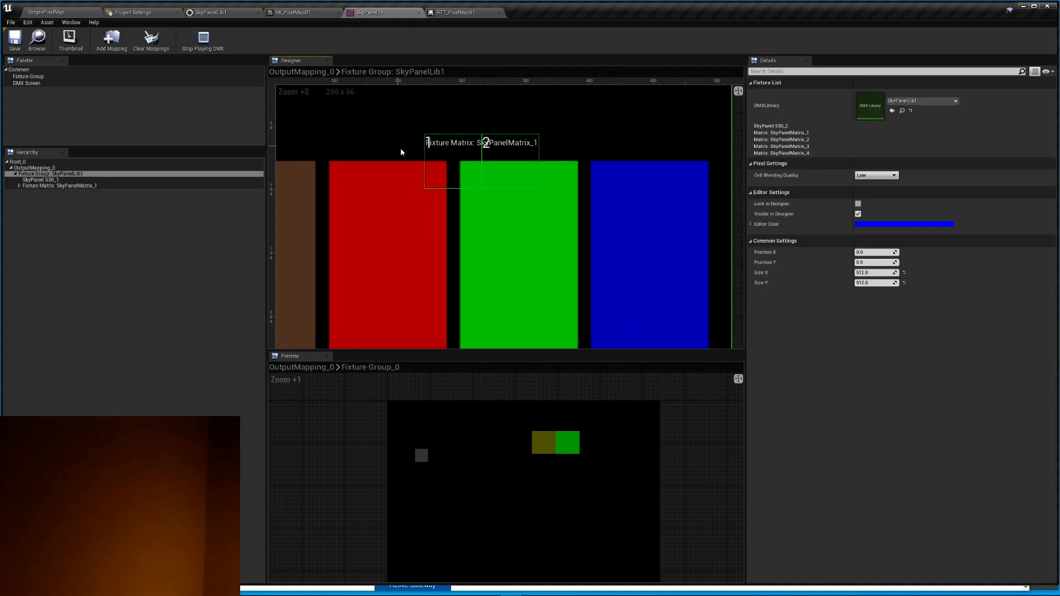
{"action": "scroll", "coordinate": [441, 158], "scroll_direction": "down", "scroll_amount": 4}
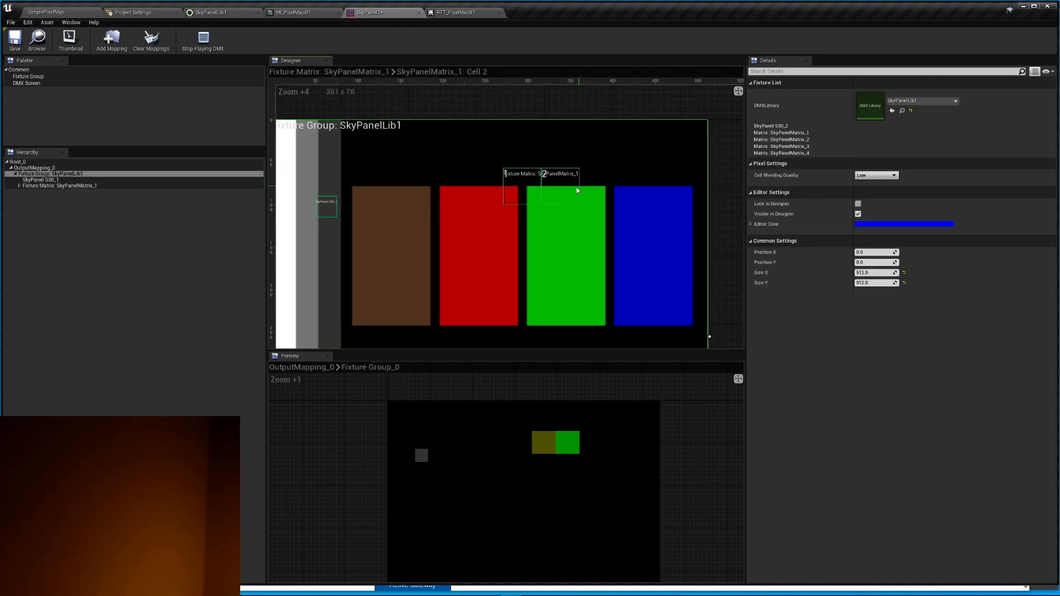
Set SkyPanelMatrix_1's cell blending quality to Low and move it inside the red and green swatches at about X 234, Y 87
{"action": "left_click", "coordinate": [521, 186]}
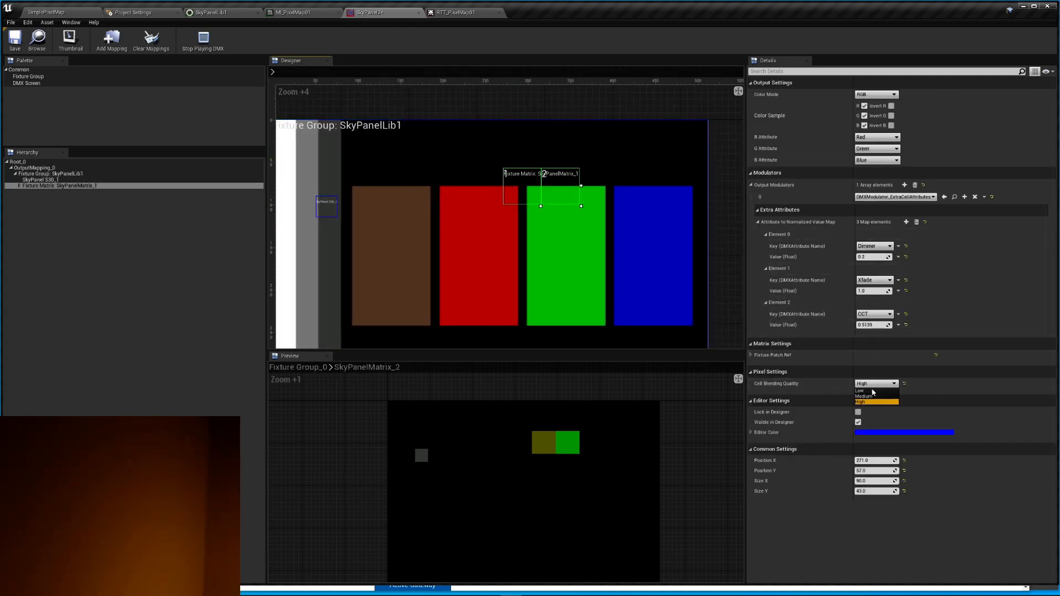
{"action": "left_click_drag", "start_coordinate": [534, 201], "coordinate": [495, 215]}
{"action": "scroll", "coordinate": [553, 478], "scroll_direction": "up", "scroll_amount": 2}
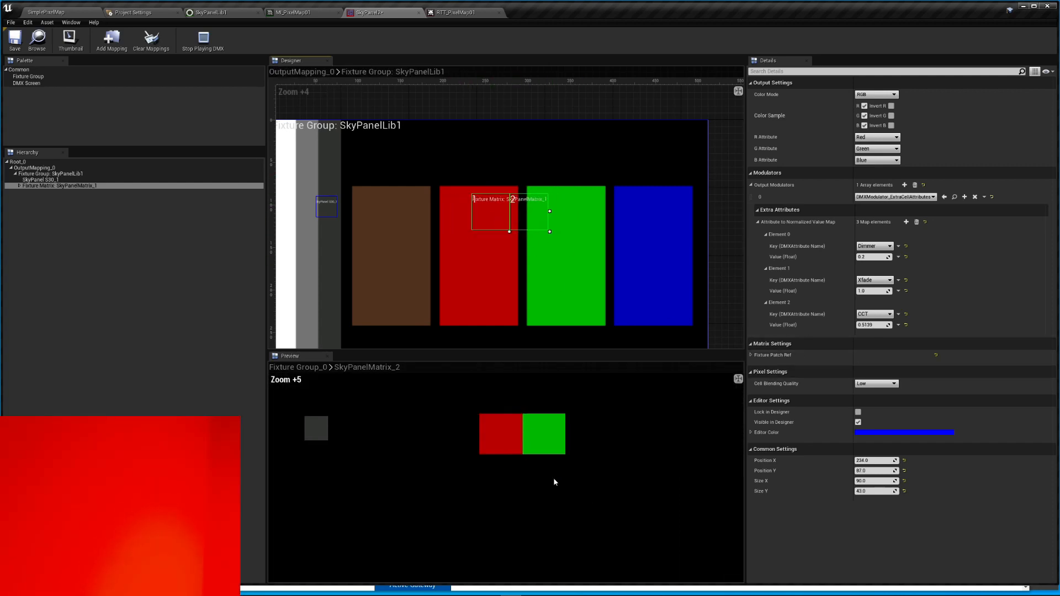
{"action": "scroll", "coordinate": [553, 477], "scroll_direction": "down", "scroll_amount": 1}
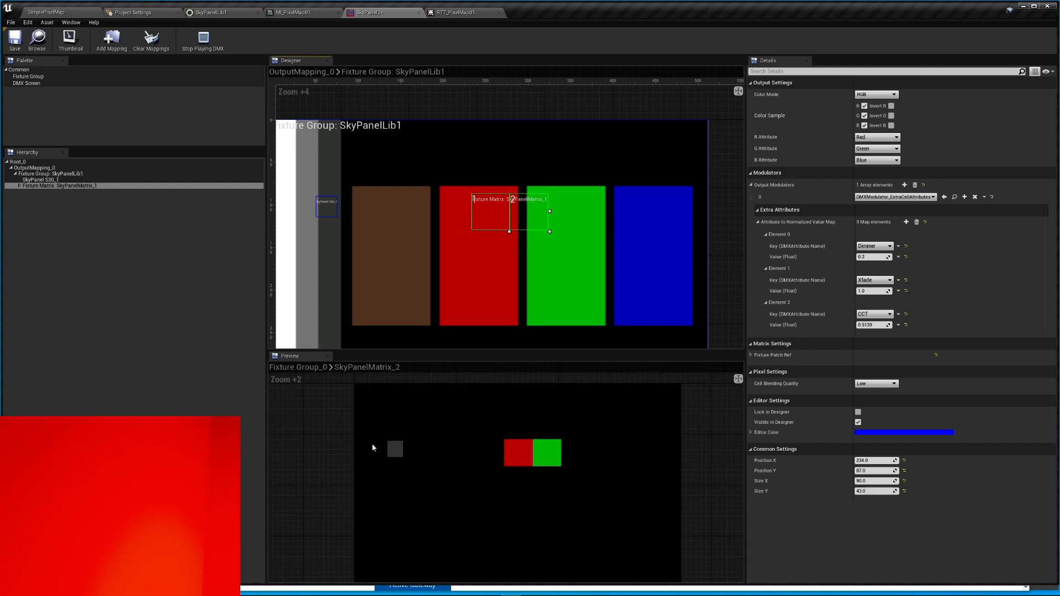
Switch to the ARRI SkyPanel web interface in Chrome and view its Light Control page
{"action": "key", "text": "alt+Tab"}
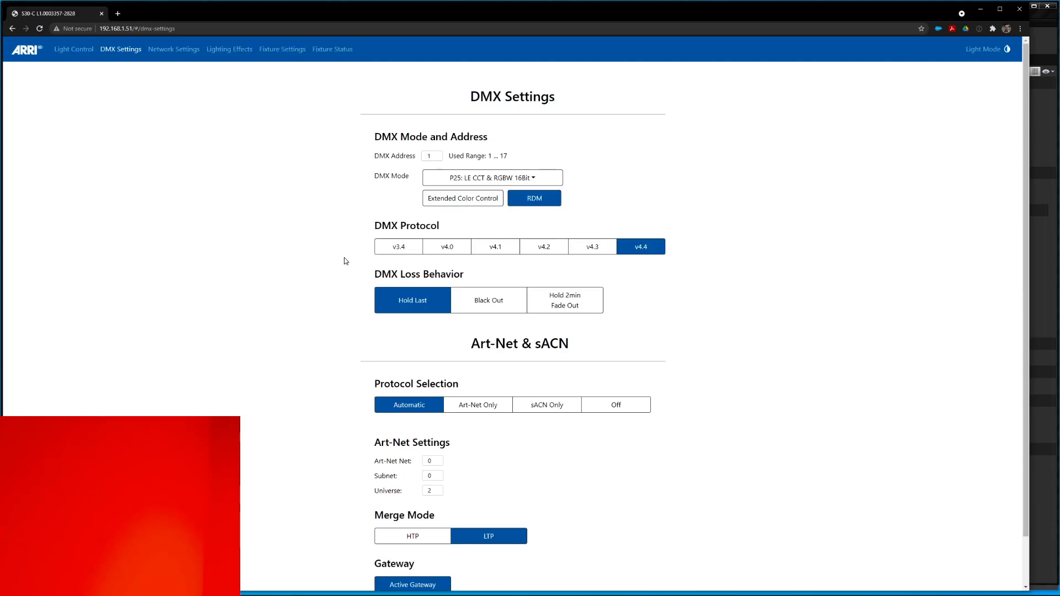
{"action": "left_click", "coordinate": [90, 50]}
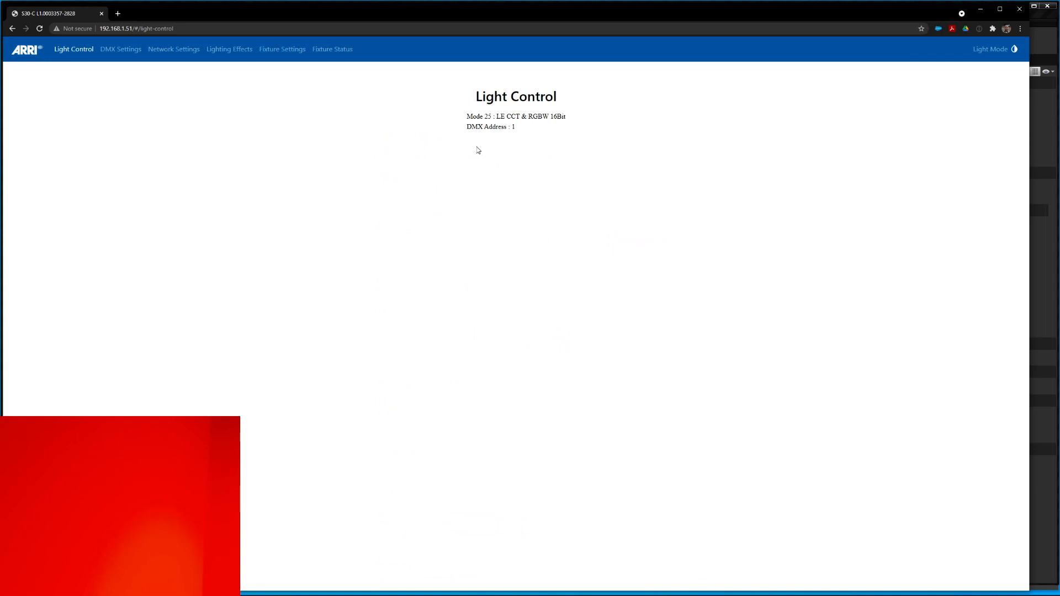
Check the SkyPanel's incoming DMX channel values on its Fixture Status page, and return to the pixel map in Unreal Engine
{"action": "left_click", "coordinate": [332, 51]}
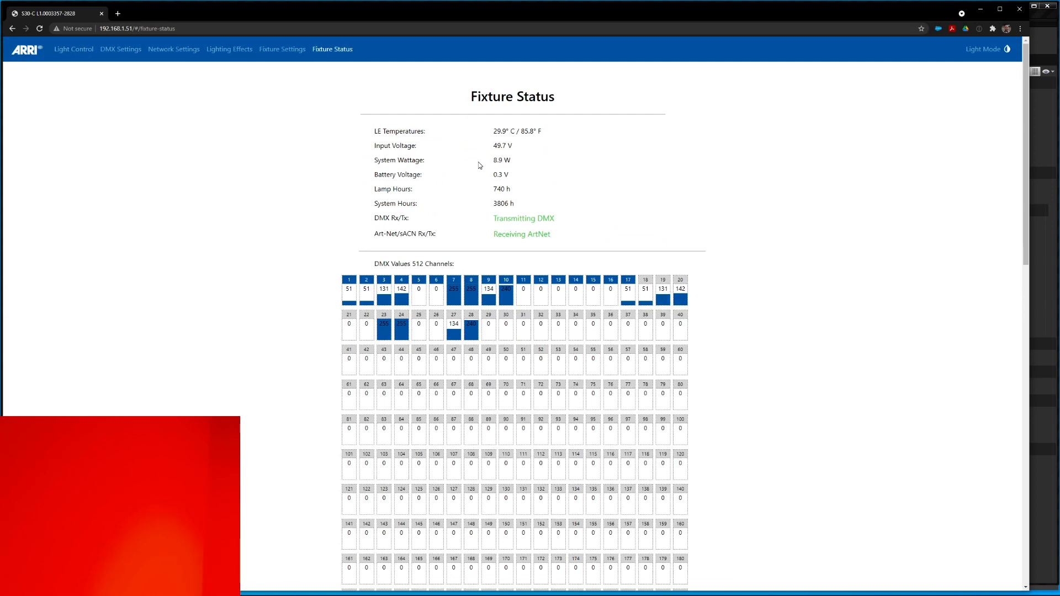
{"action": "left_click", "coordinate": [982, 9]}
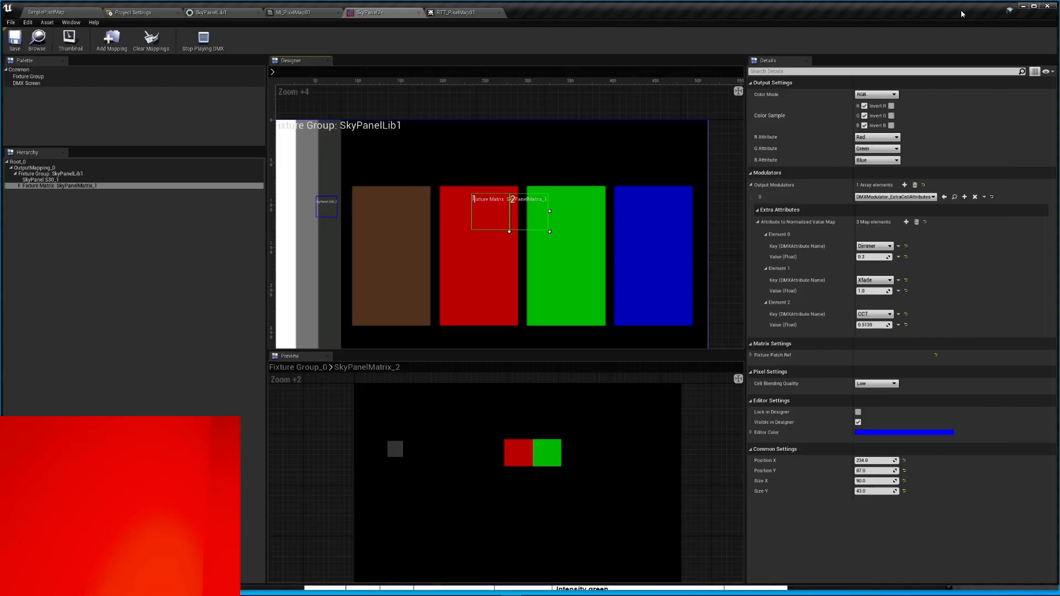
Stop the DMX playback, select OutputMapping_0 and save the SkyPanel2 pixel map
{"action": "left_click", "coordinate": [203, 38]}
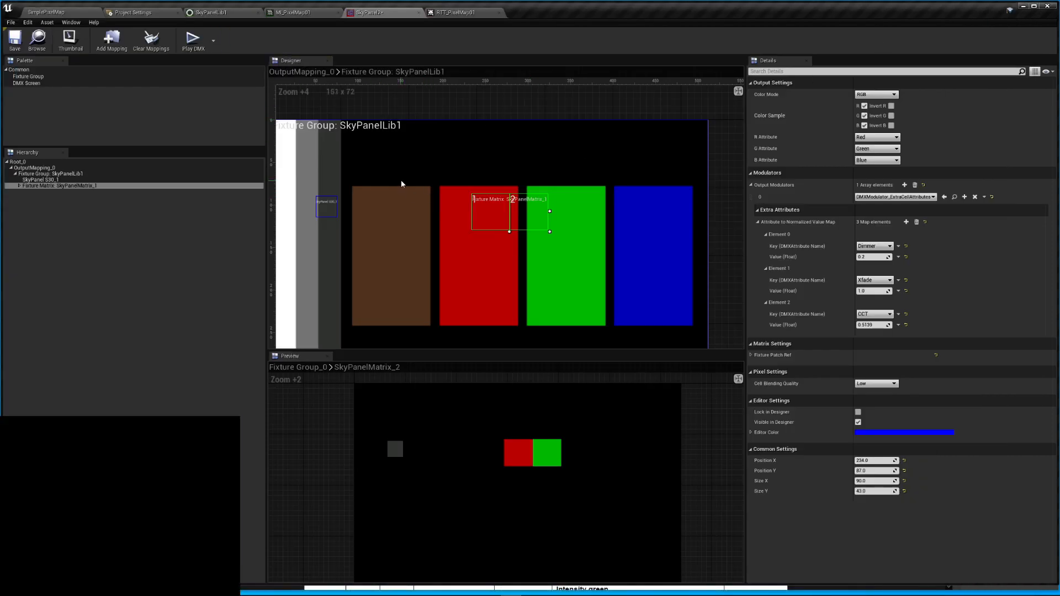
{"action": "scroll", "coordinate": [418, 180], "scroll_direction": "down", "scroll_amount": 4}
{"action": "right_click_drag", "start_coordinate": [340, 188], "coordinate": [381, 149]}
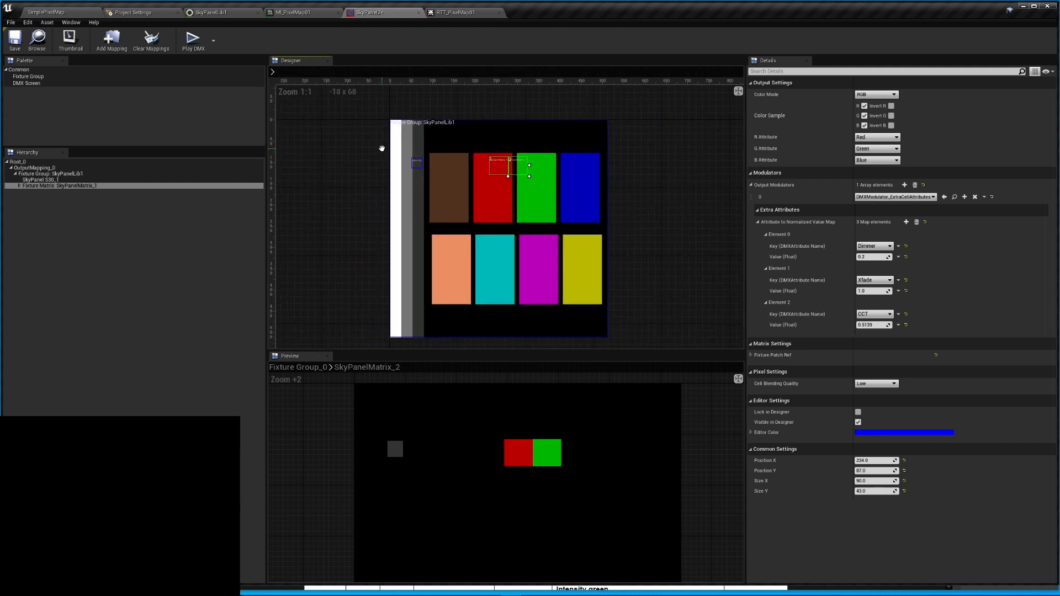
{"action": "left_click", "coordinate": [398, 171]}
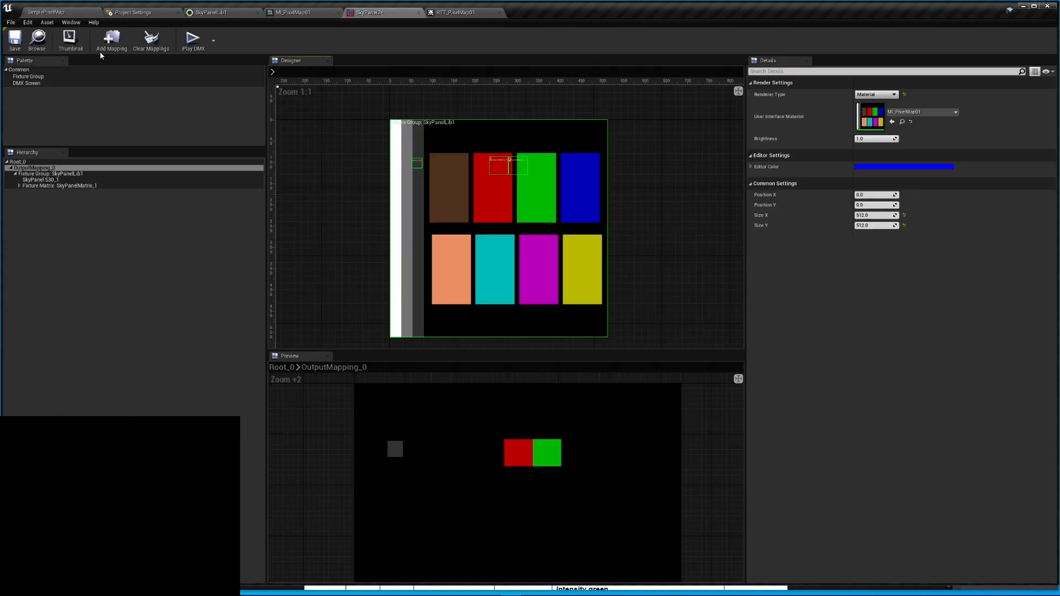
{"action": "left_click", "coordinate": [14, 38]}
Return to the SimplePixelMap level and look over its scene
{"action": "left_click", "coordinate": [48, 12]}
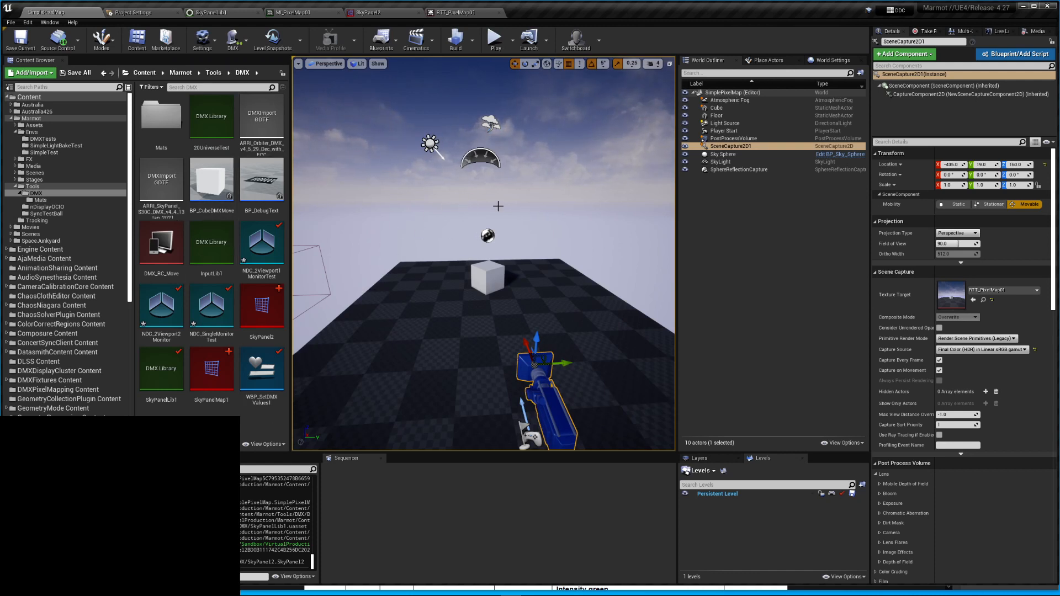
{"action": "left_click", "coordinate": [375, 13]}
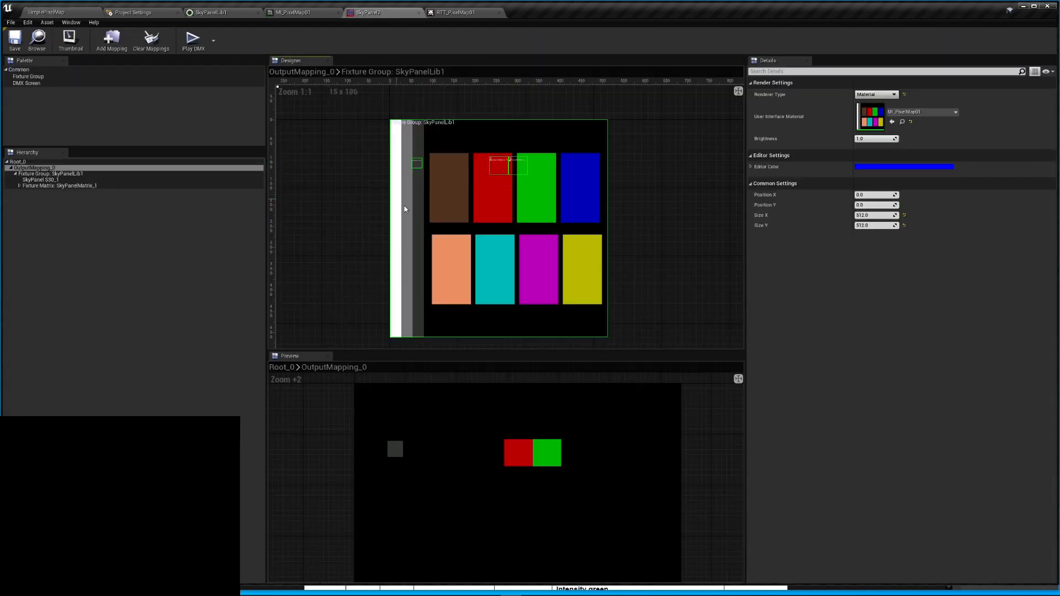
{"action": "left_click", "coordinate": [77, 12]}
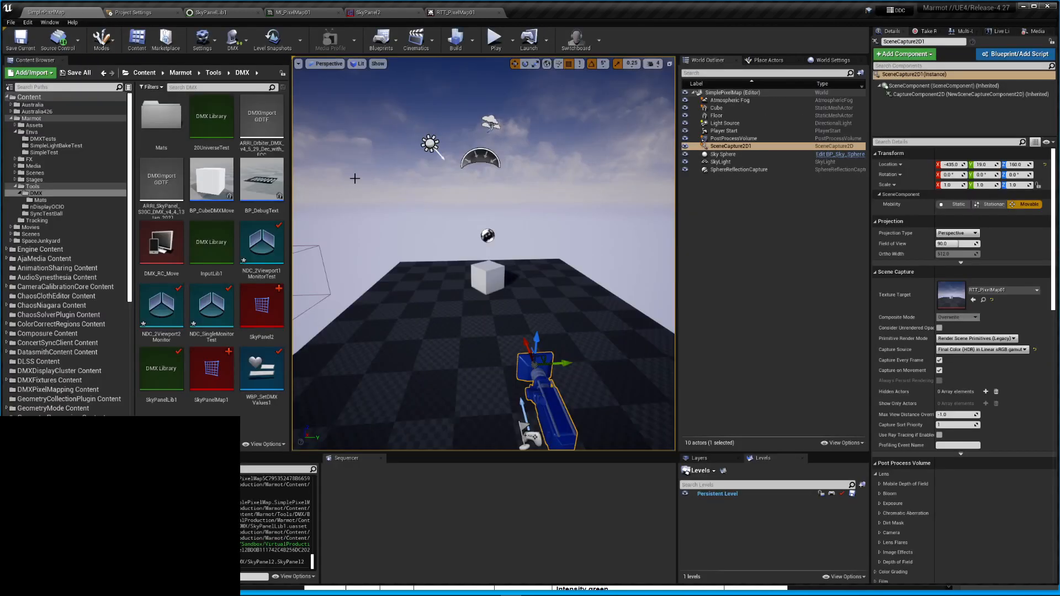
{"action": "mouse_move", "coordinate": [325, 349]}
{"action": "right_mouse_down"}
{"action": "mouse_move", "coordinate": [353, 350]}
{"action": "mouse_move", "coordinate": [320, 331]}
{"action": "right_mouse_up"}
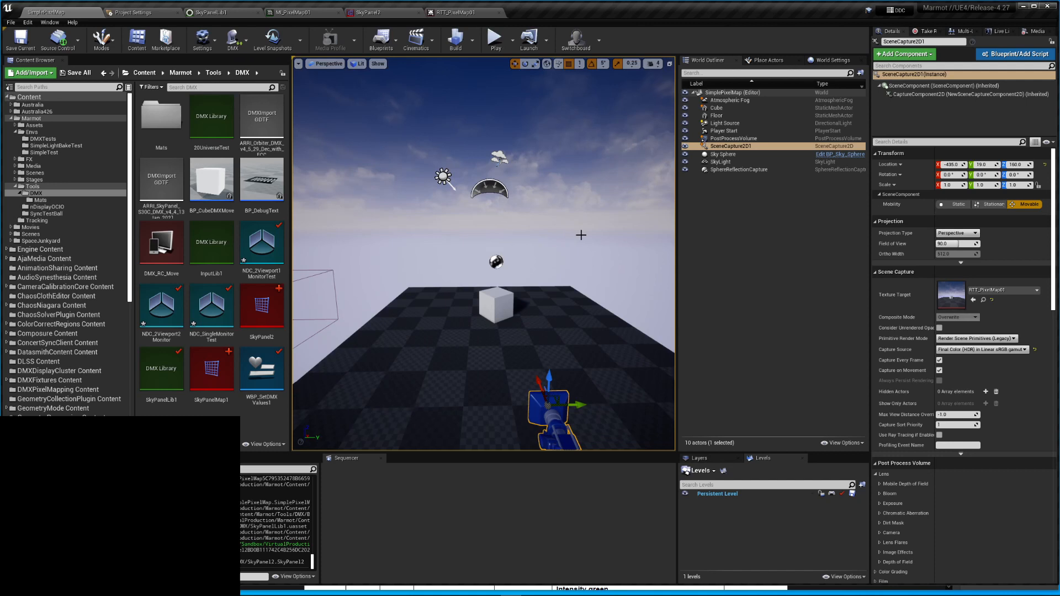
{"action": "right_click_drag", "start_coordinate": [583, 236], "coordinate": [603, 256]}
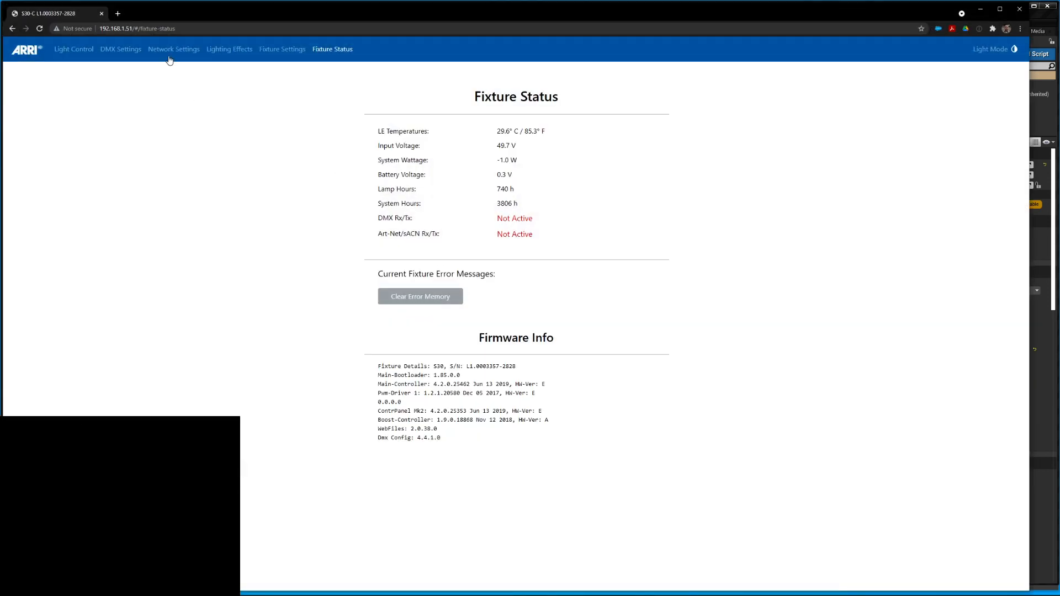
Review the SkyPanel web interface's Special Modes in Fixture Settings and RGBW Color Space in Light Control, and return to Unreal Engine
{"action": "left_click", "coordinate": [264, 50]}
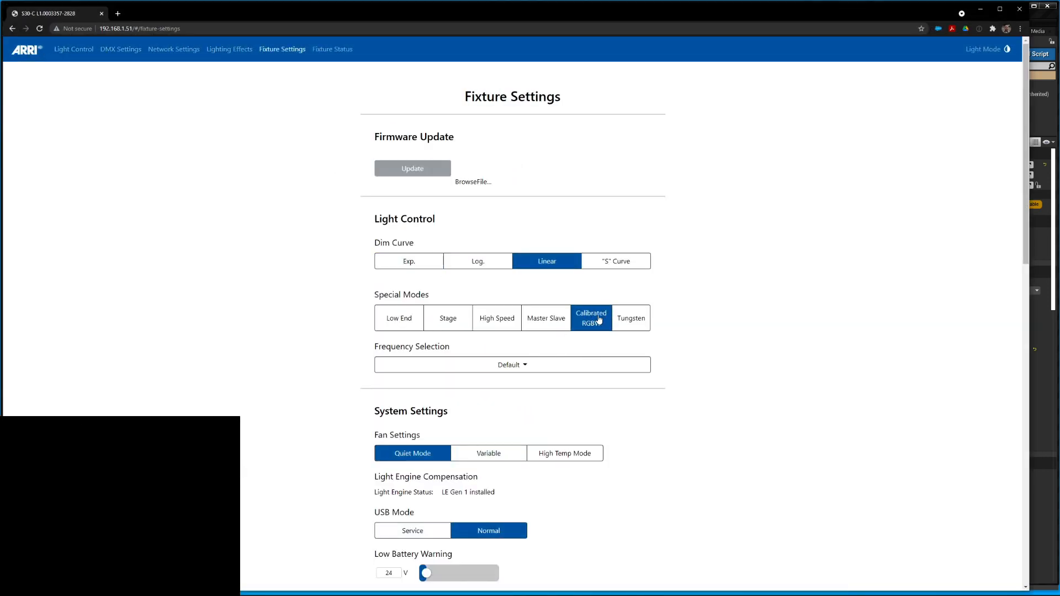
{"action": "left_click", "coordinate": [78, 51]}
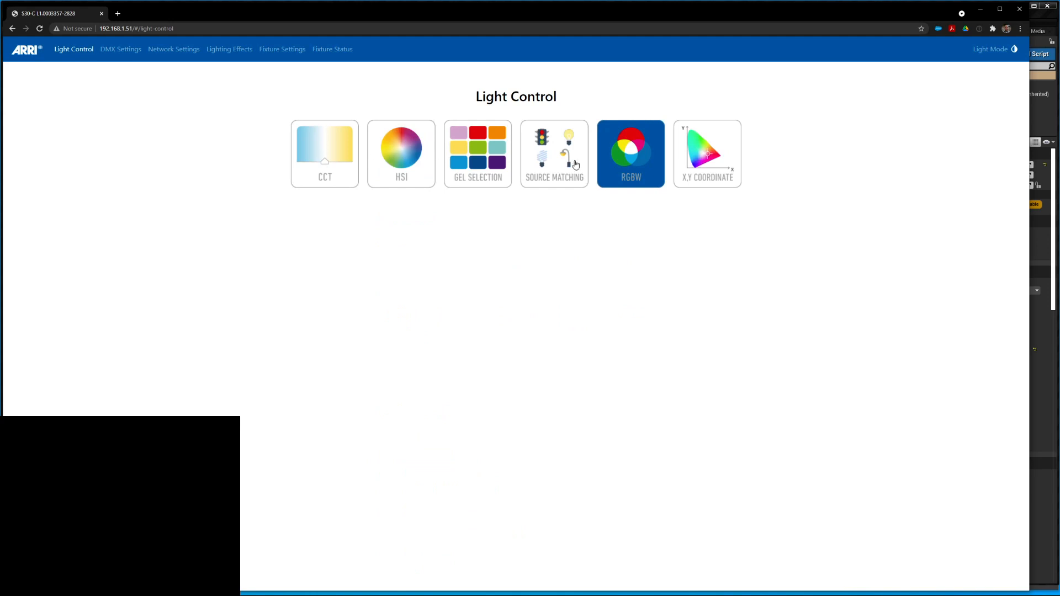
{"action": "left_click", "coordinate": [647, 166]}
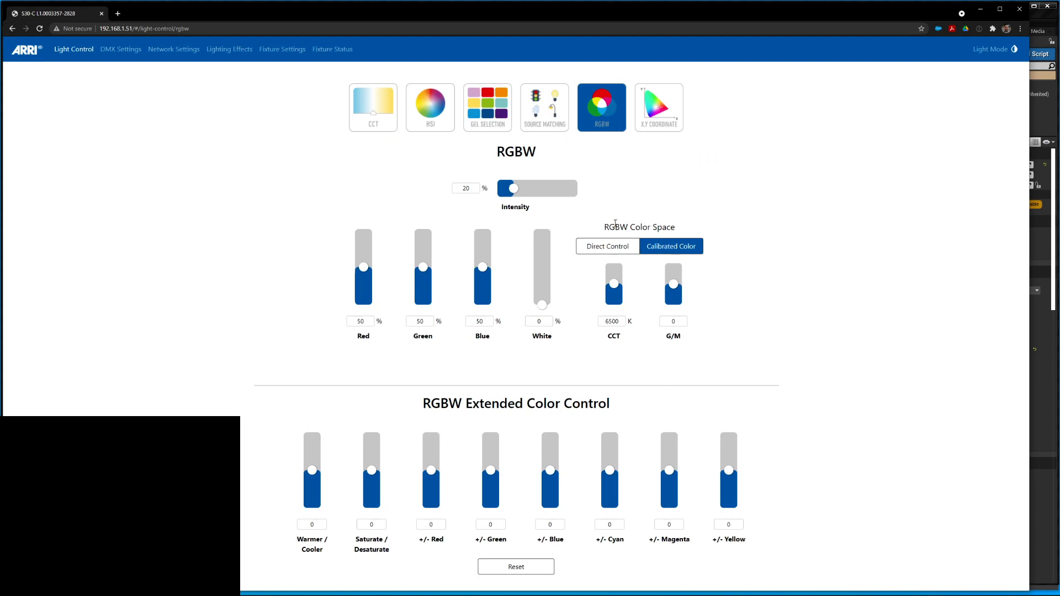
{"action": "left_click", "coordinate": [980, 11]}
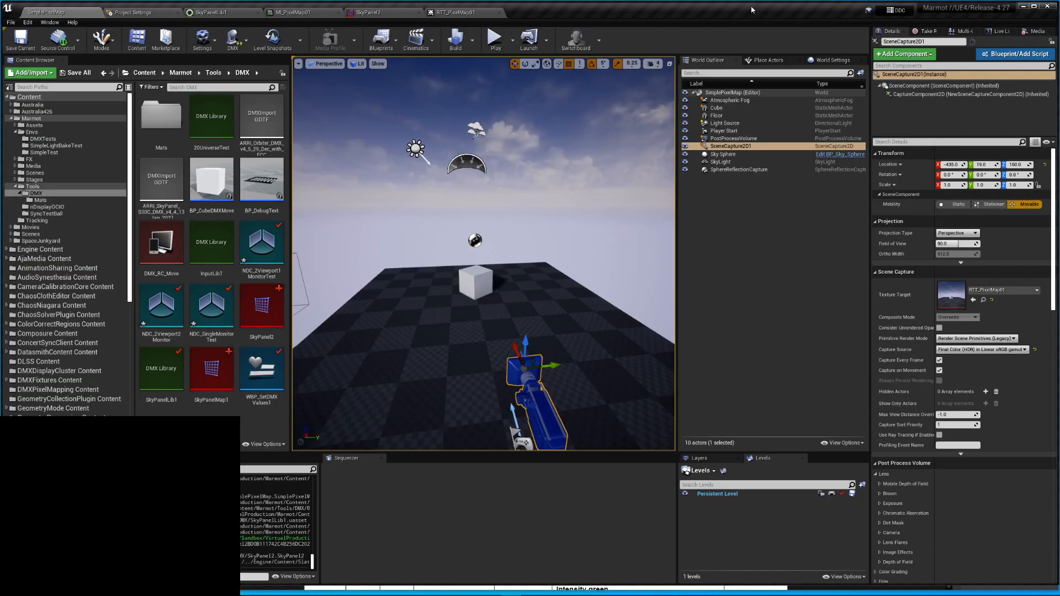